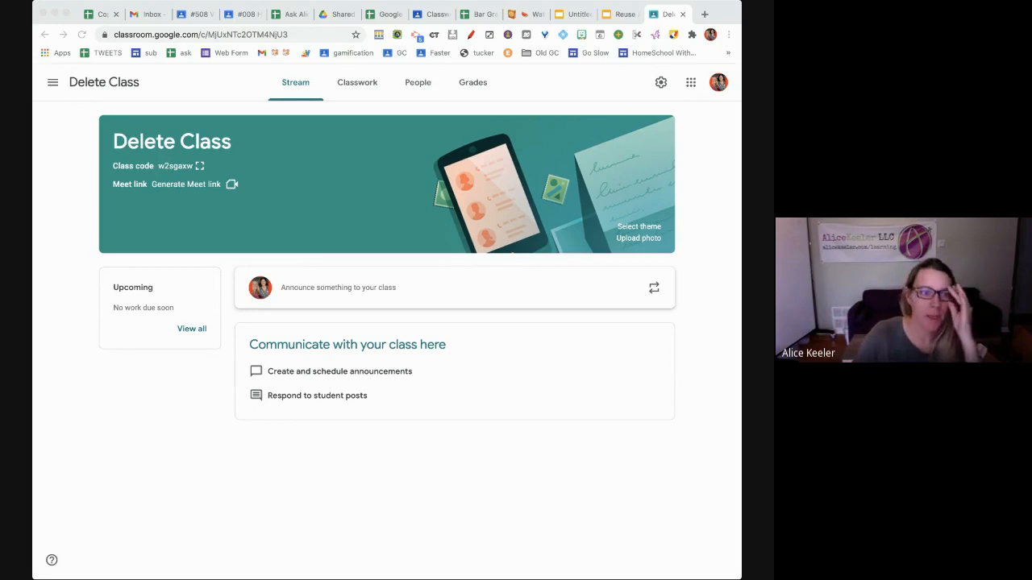
Step: Start reusing a post in Delete Class's classwork, choosing "Increasing DOK with G Suite Go Slow: Dec 4th - Dec 30th" as the source class
{"action": "left_click", "coordinate": [353, 85]}
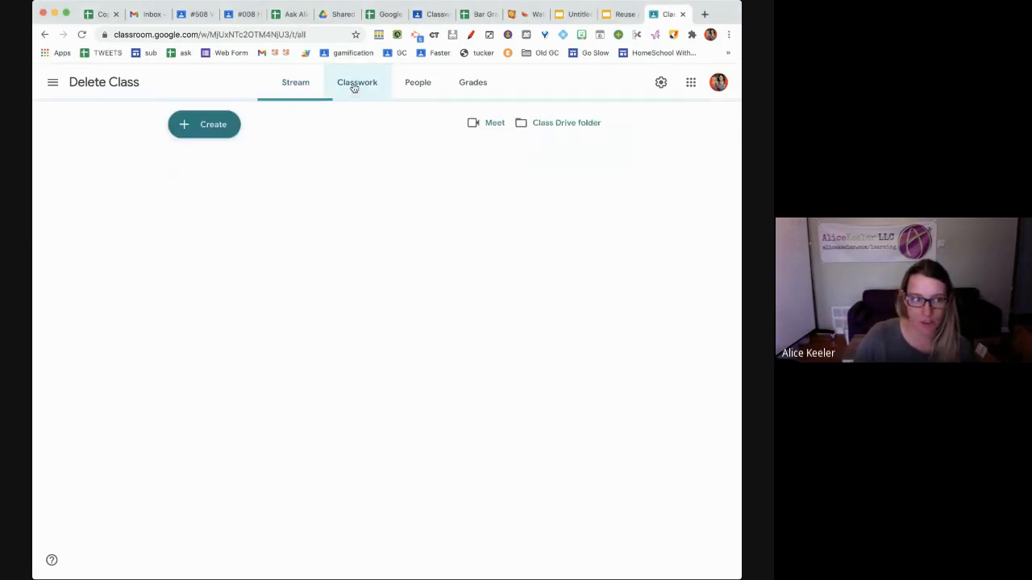
{"action": "left_click", "coordinate": [225, 129]}
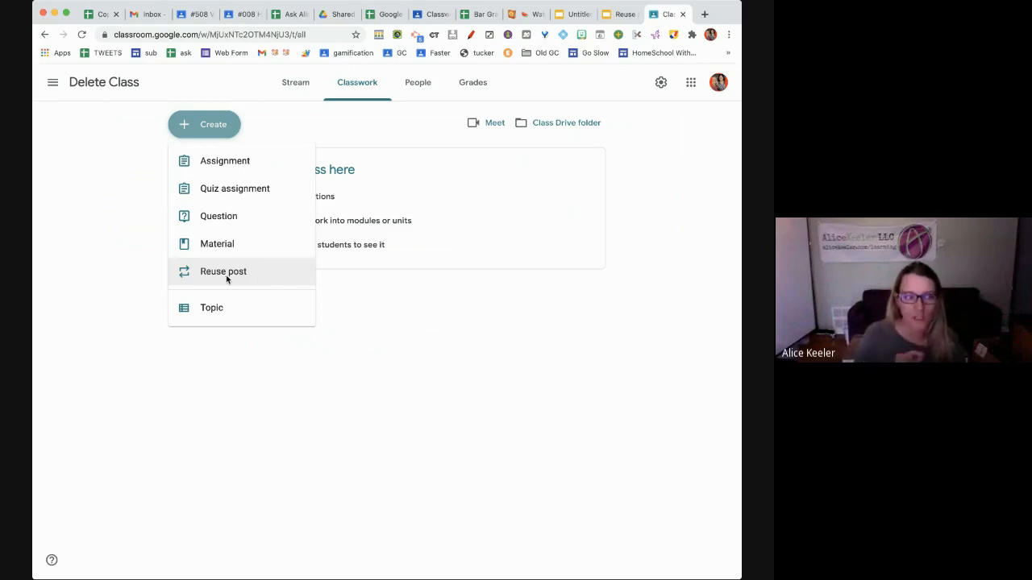
{"action": "left_click", "coordinate": [226, 276]}
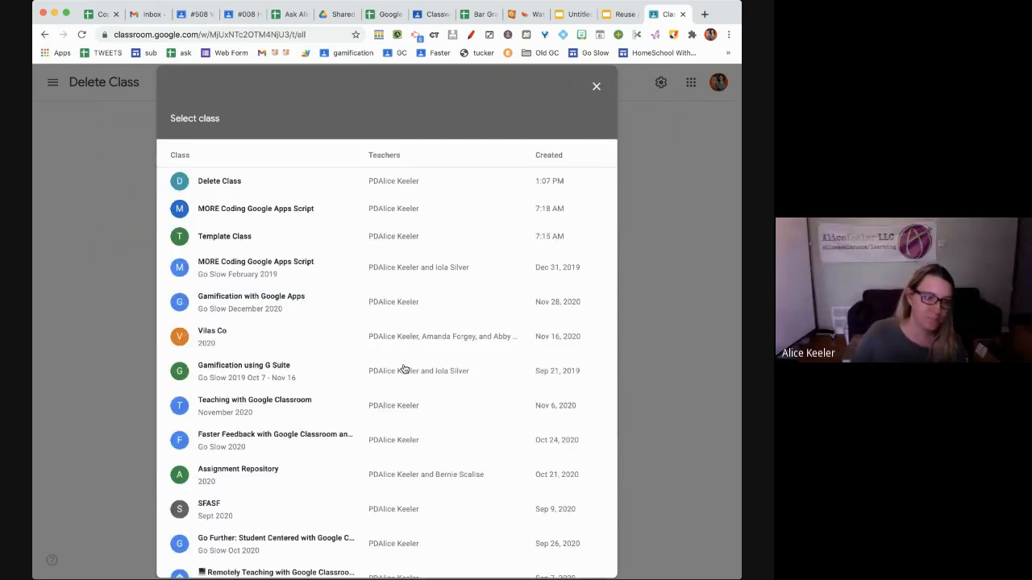
{"action": "scroll", "coordinate": [404, 368], "scroll_direction": "down", "scroll_amount": 20}
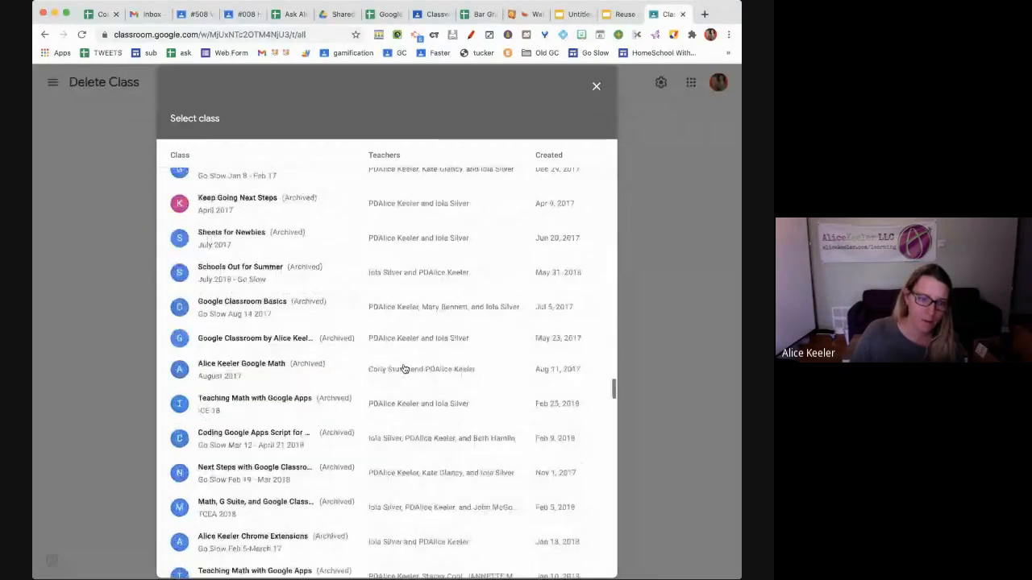
{"action": "left_click", "coordinate": [298, 416]}
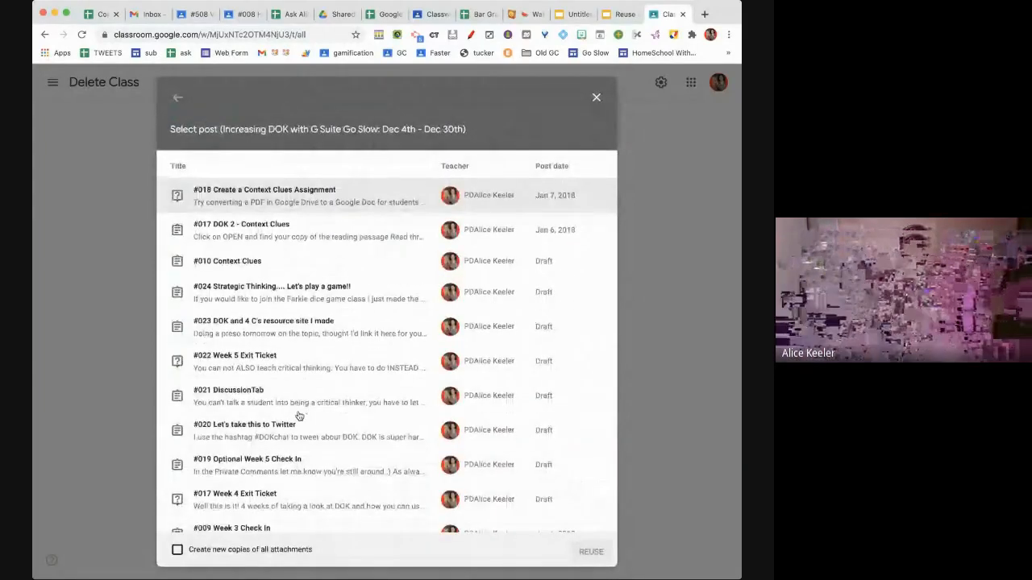
Step: Reuse the "#000 Welcome and Check In" assignment from the source class and save it as a draft
{"action": "scroll", "coordinate": [298, 417], "scroll_direction": "down", "scroll_amount": 3}
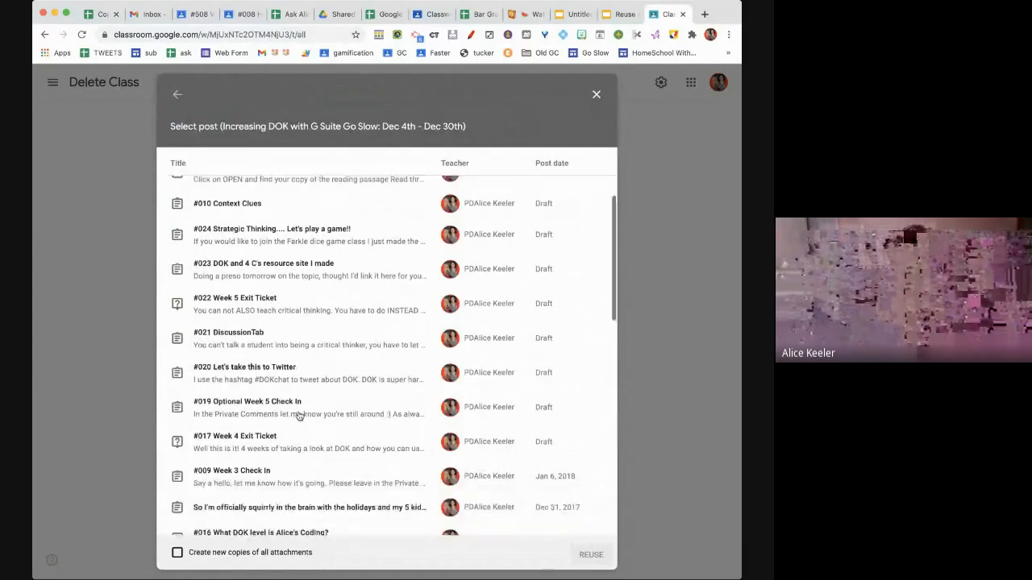
{"action": "scroll", "coordinate": [299, 416], "scroll_direction": "down", "scroll_amount": 10}
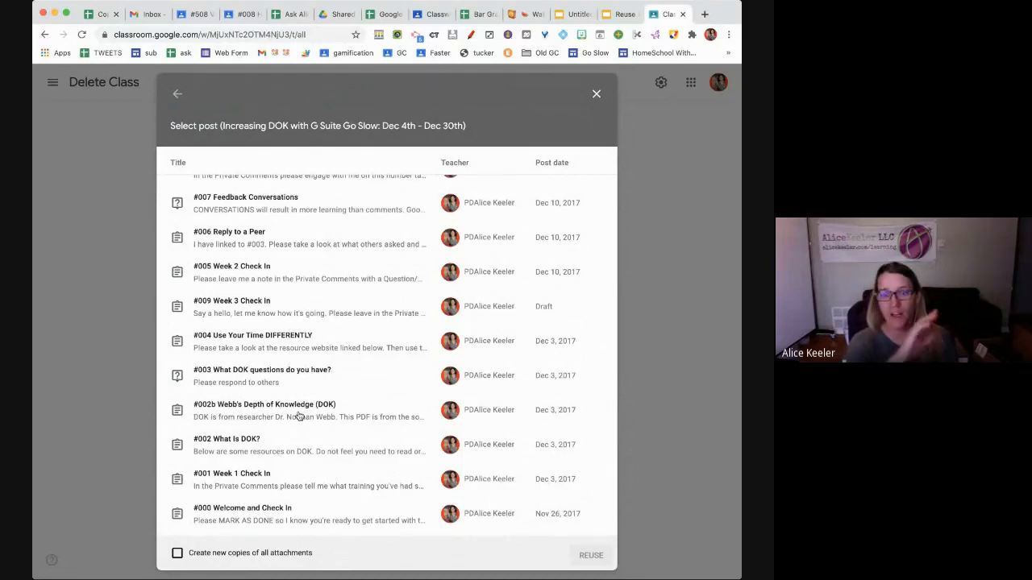
{"action": "left_click", "coordinate": [266, 516]}
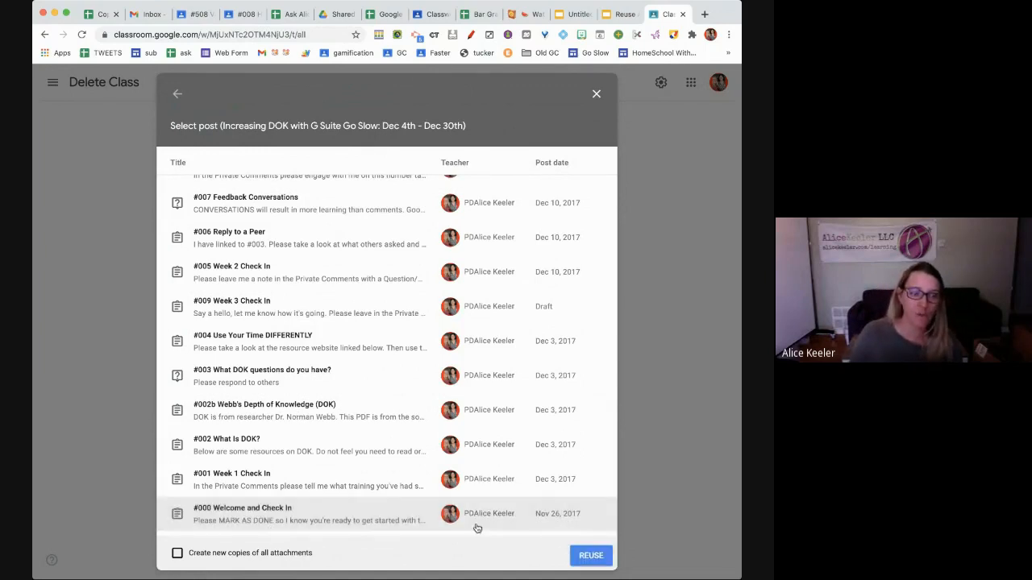
{"action": "left_click", "coordinate": [597, 556]}
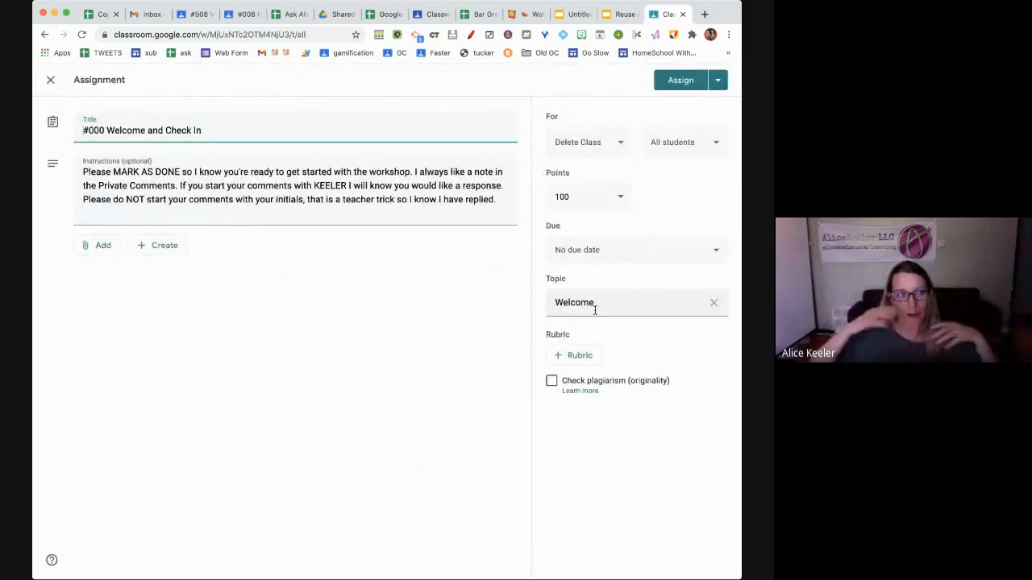
{"action": "left_click", "coordinate": [718, 81]}
{"action": "left_click", "coordinate": [698, 124]}
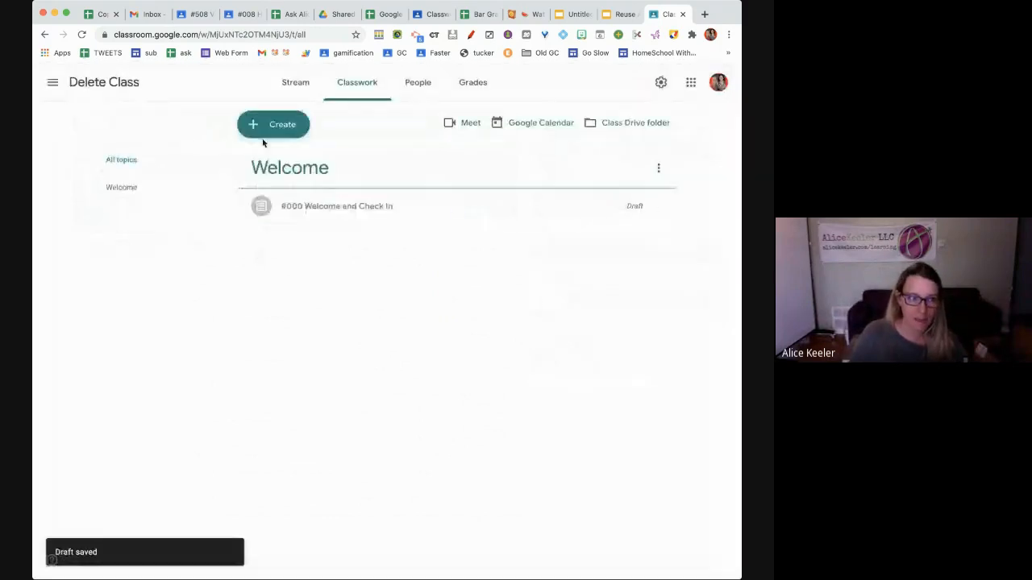
Step: Review the reusable posts of the "Increasing DOK with G Suite" class again and close the list without picking one
{"action": "left_click", "coordinate": [270, 127]}
{"action": "left_click", "coordinate": [285, 273]}
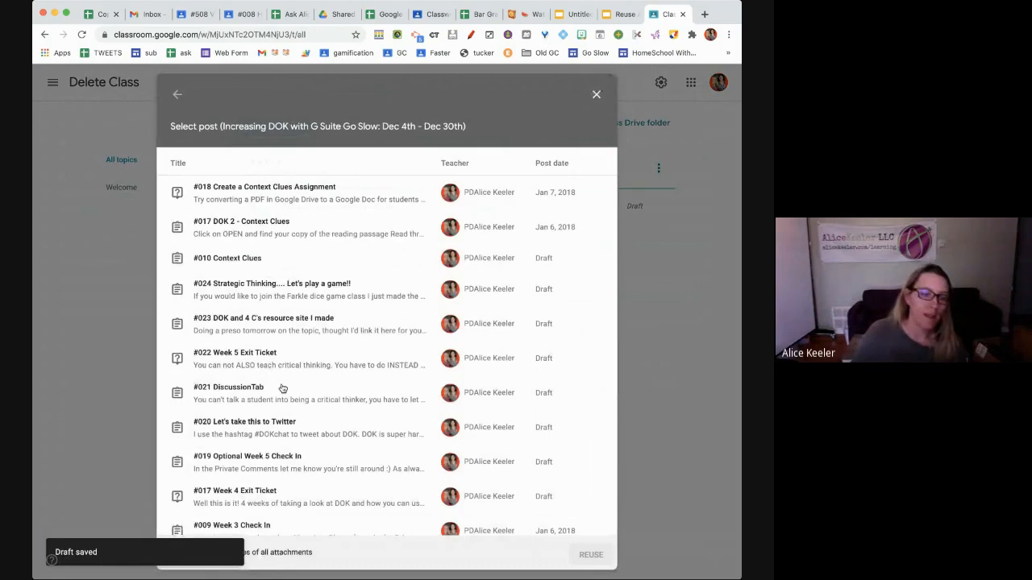
{"action": "scroll", "coordinate": [282, 388], "scroll_direction": "down", "scroll_amount": 15}
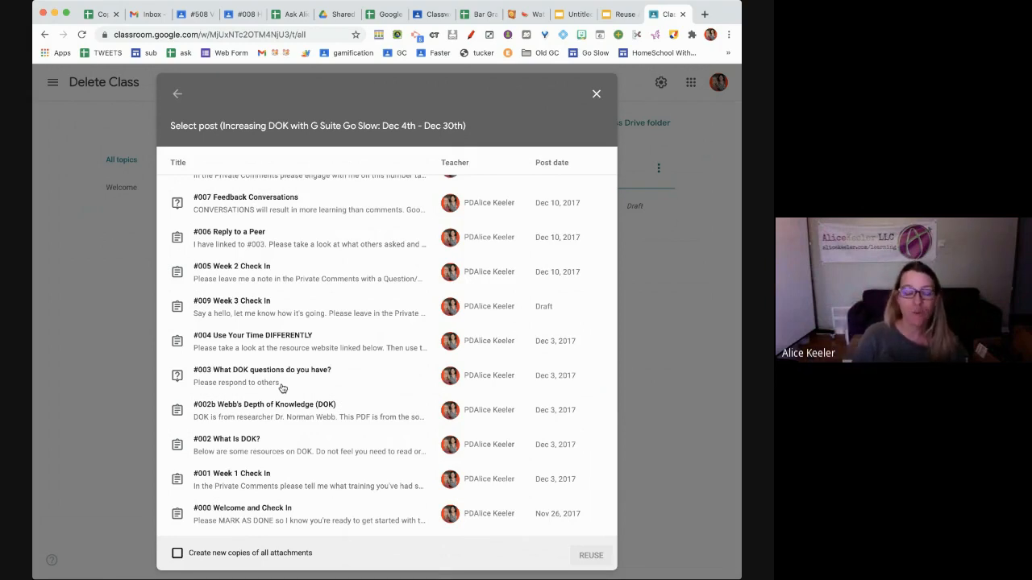
{"action": "scroll", "coordinate": [282, 389], "scroll_direction": "up", "scroll_amount": 10}
{"action": "scroll", "coordinate": [282, 390], "scroll_direction": "up", "scroll_amount": 5}
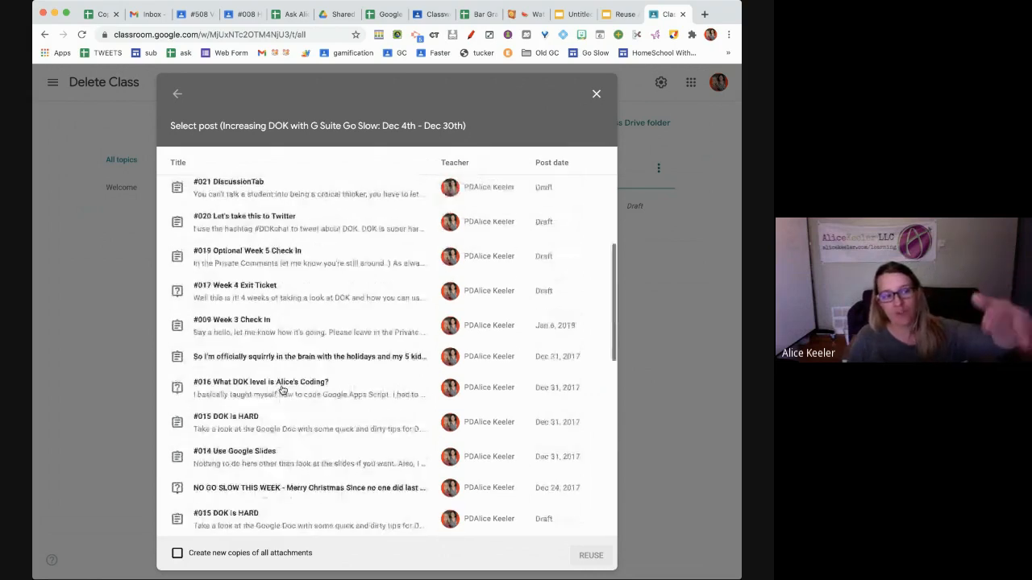
{"action": "scroll", "coordinate": [283, 391], "scroll_direction": "down", "scroll_amount": 5}
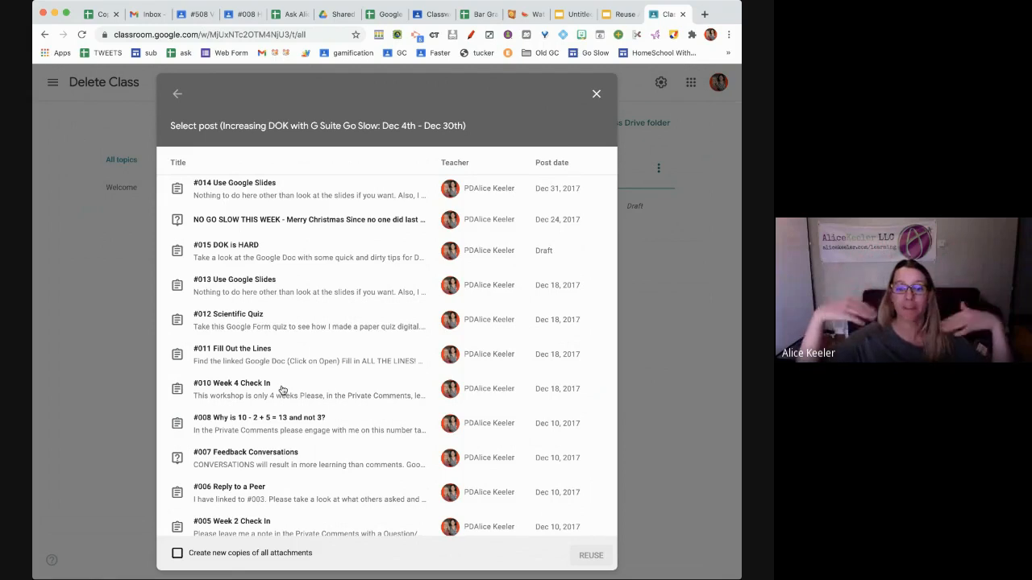
{"action": "scroll", "coordinate": [282, 390], "scroll_direction": "down", "scroll_amount": 3}
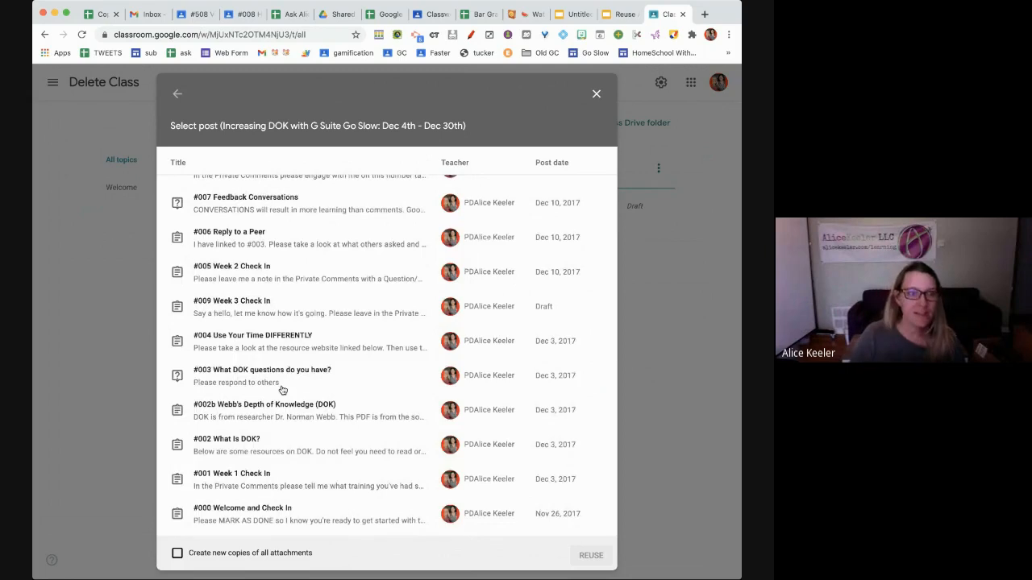
{"action": "left_click", "coordinate": [601, 94]}
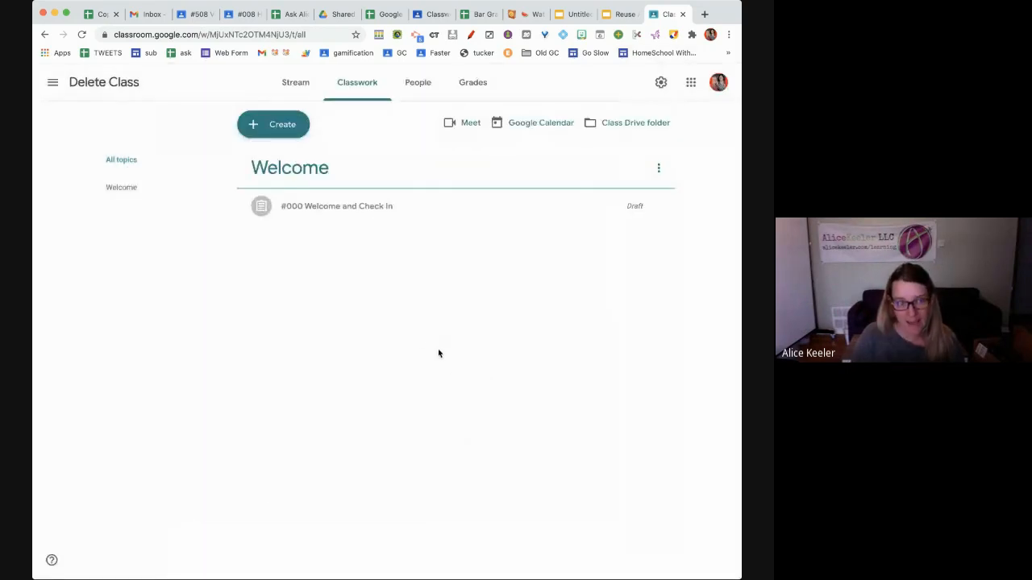
Step: Go to alicekeeler.com/reusegc in a new browser tab and make a copy of the Reuse Multiple Classroom Assignments spreadsheet
{"action": "key", "text": "ctrl+t"}
{"action": "type", "text": "alice"}
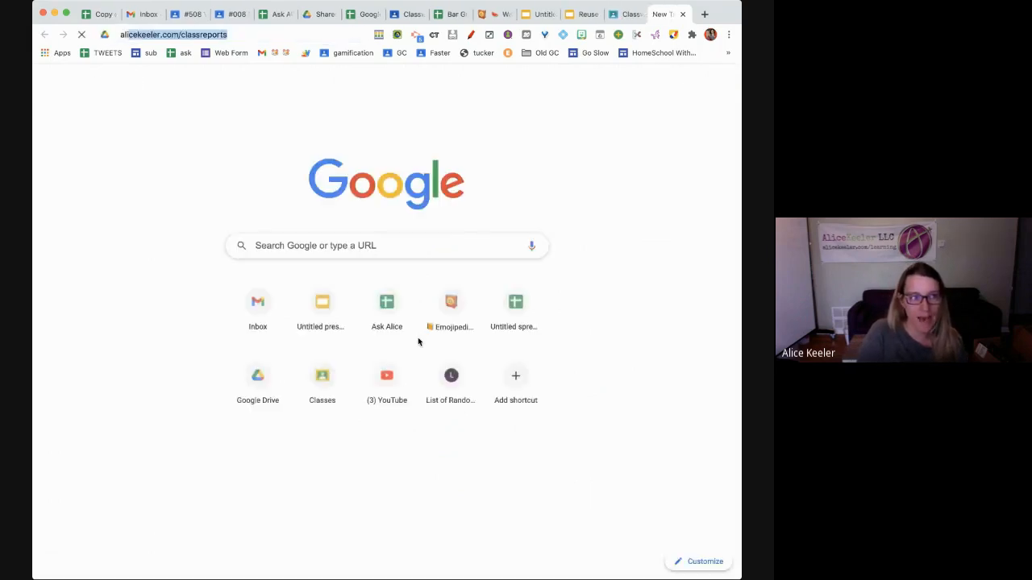
{"action": "type", "text": "keeler.com/reu"}
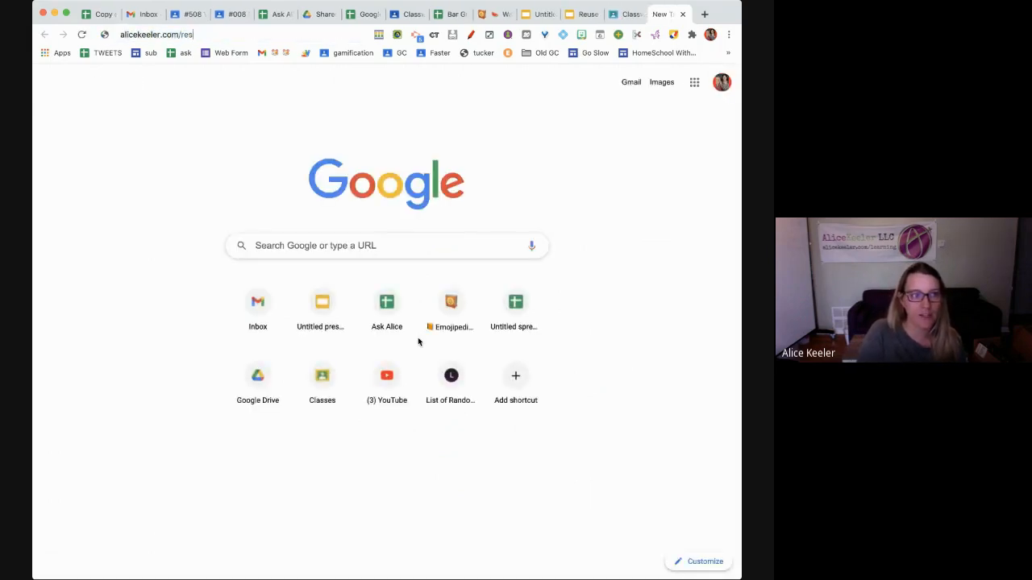
{"action": "type", "text": "segc"}
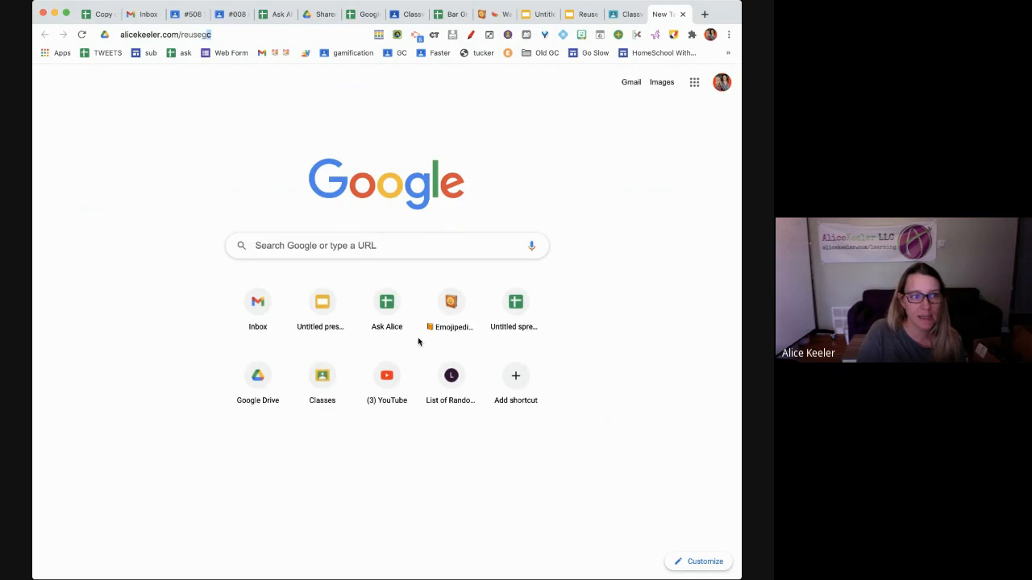
{"action": "key", "text": "Return"}
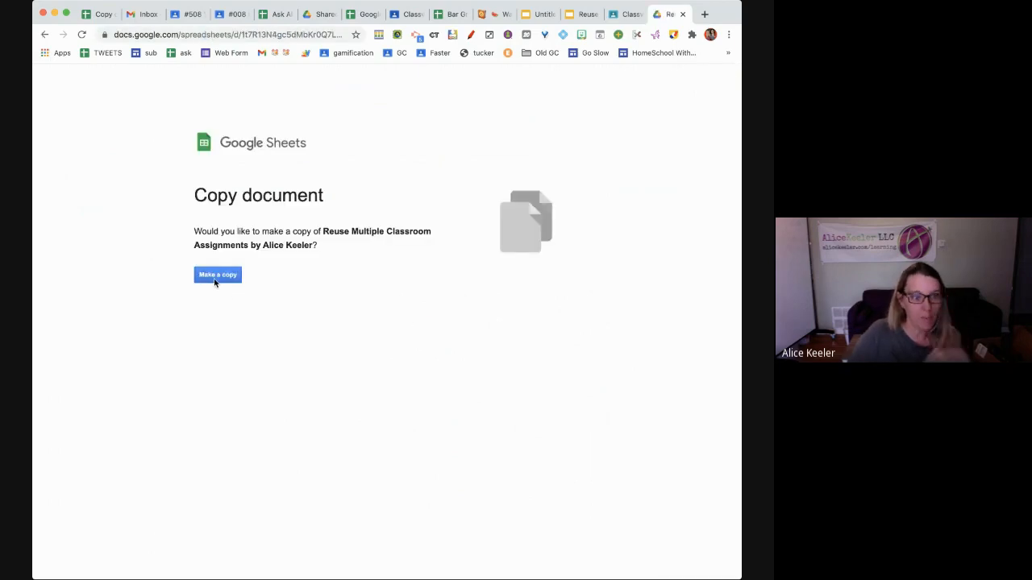
{"action": "left_click", "coordinate": [216, 276]}
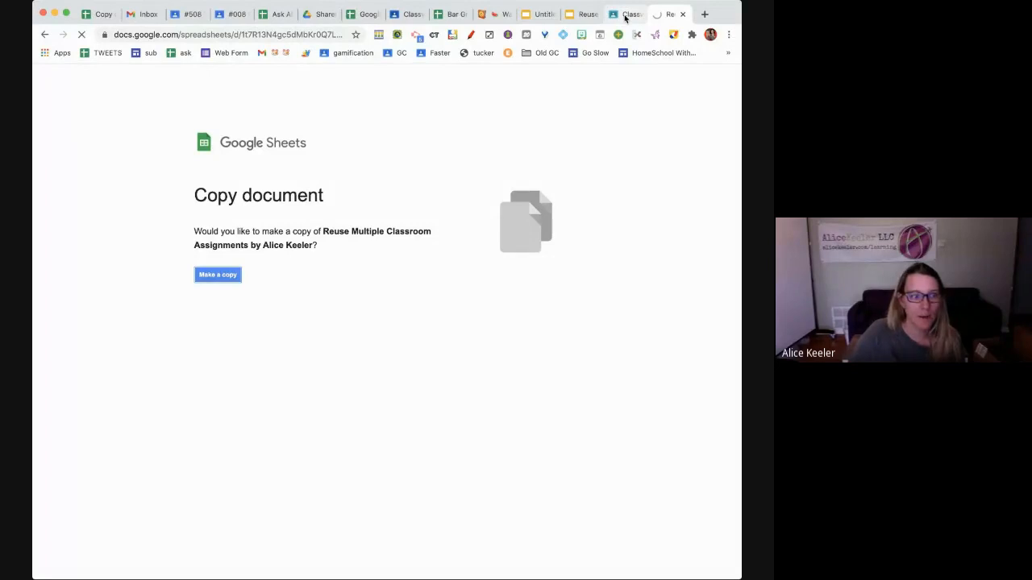
Step: Show the Reuse GC sidebar in the copied spreadsheet and authorize the attached script
{"action": "left_click", "coordinate": [582, 13]}
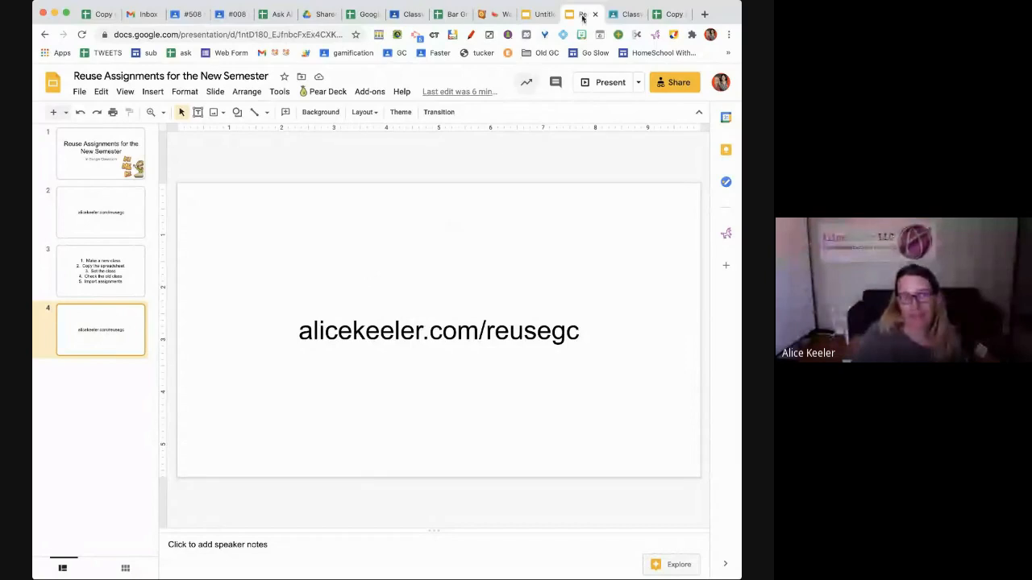
{"action": "left_click", "coordinate": [655, 14]}
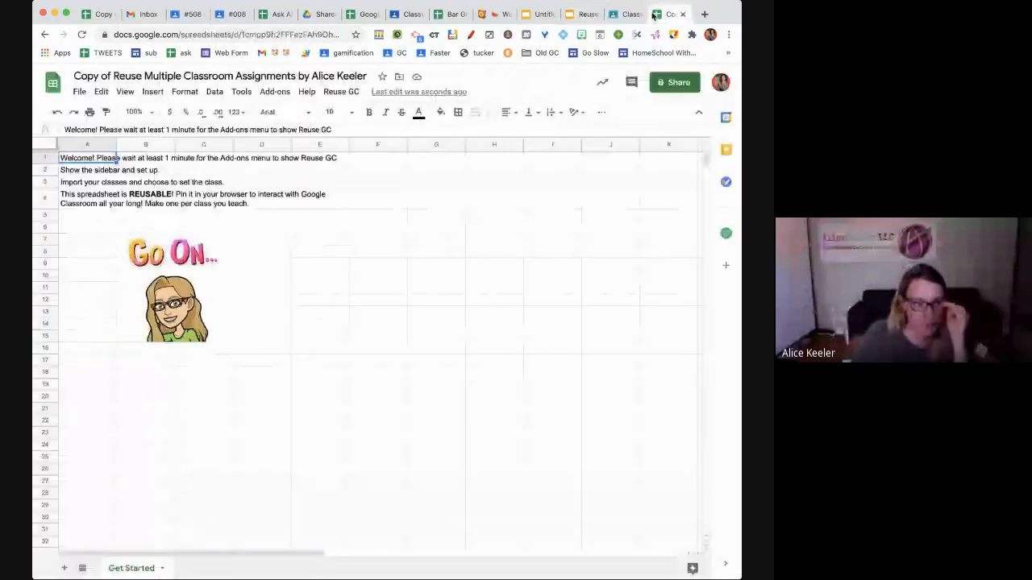
{"action": "left_click", "coordinate": [345, 92]}
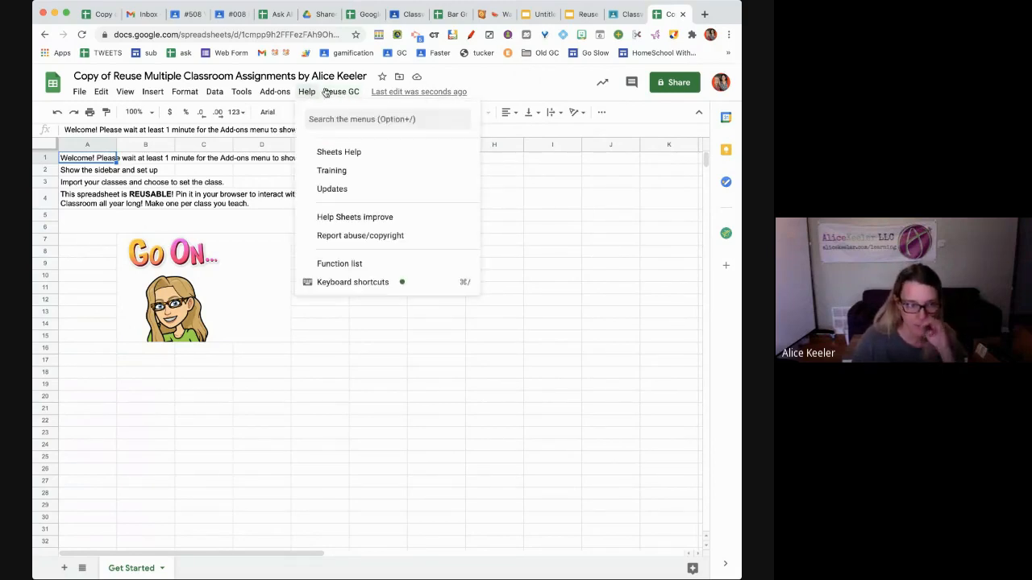
{"action": "mouse_move", "coordinate": [331, 92]}
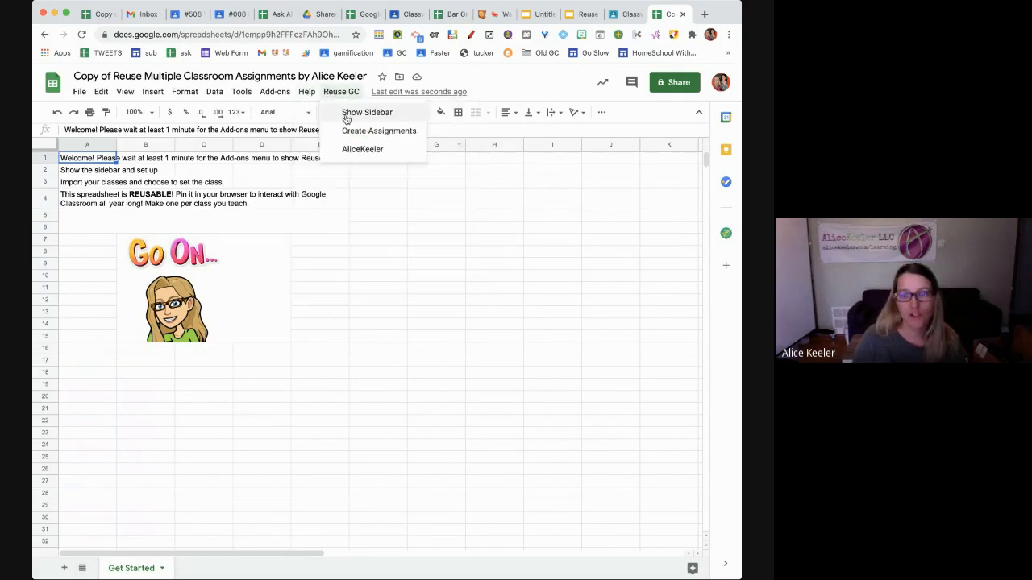
{"action": "left_click", "coordinate": [346, 118]}
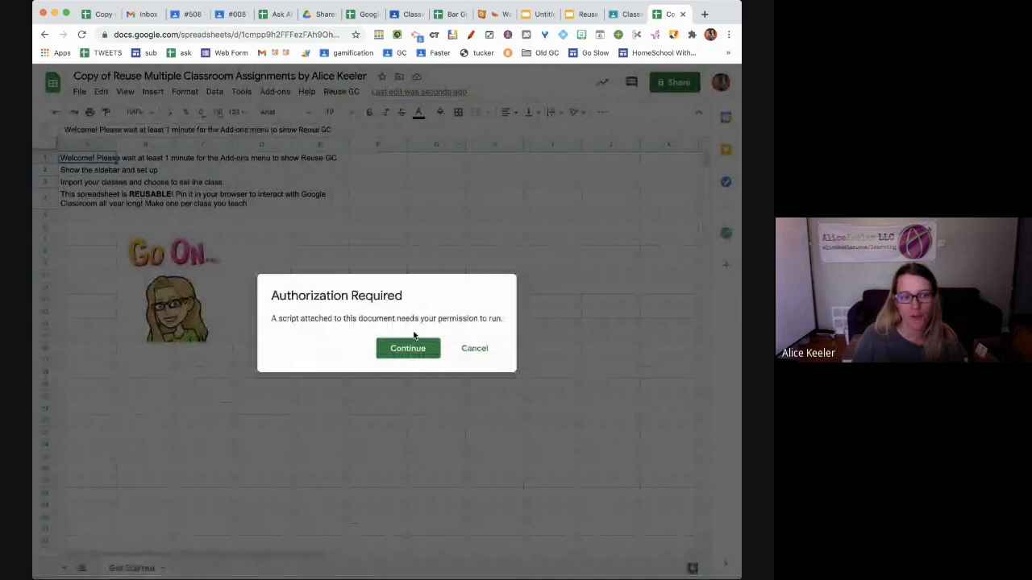
{"action": "left_click", "coordinate": [410, 349]}
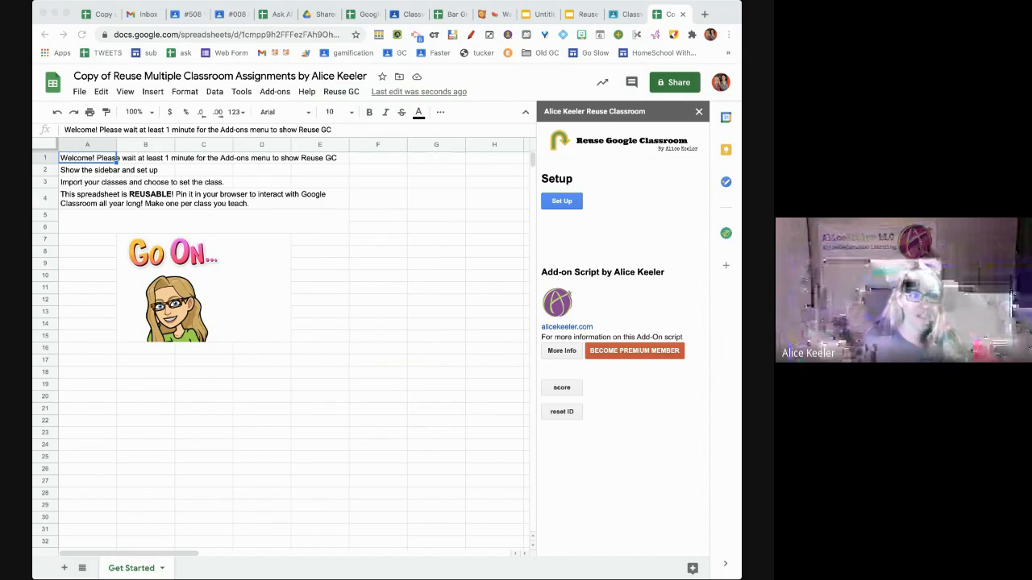
{"action": "left_click", "coordinate": [416, 364]}
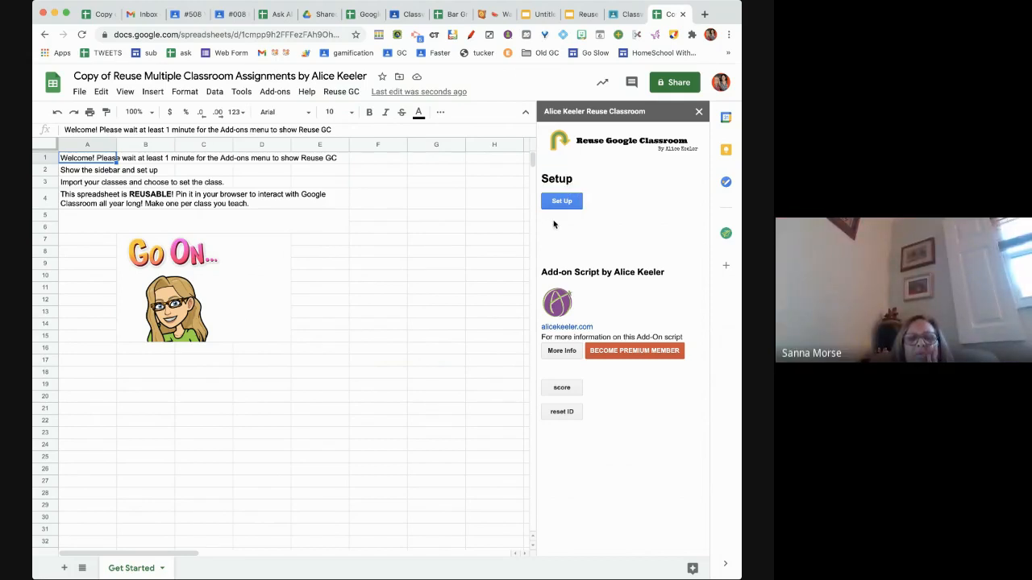
{"action": "left_click", "coordinate": [276, 93]}
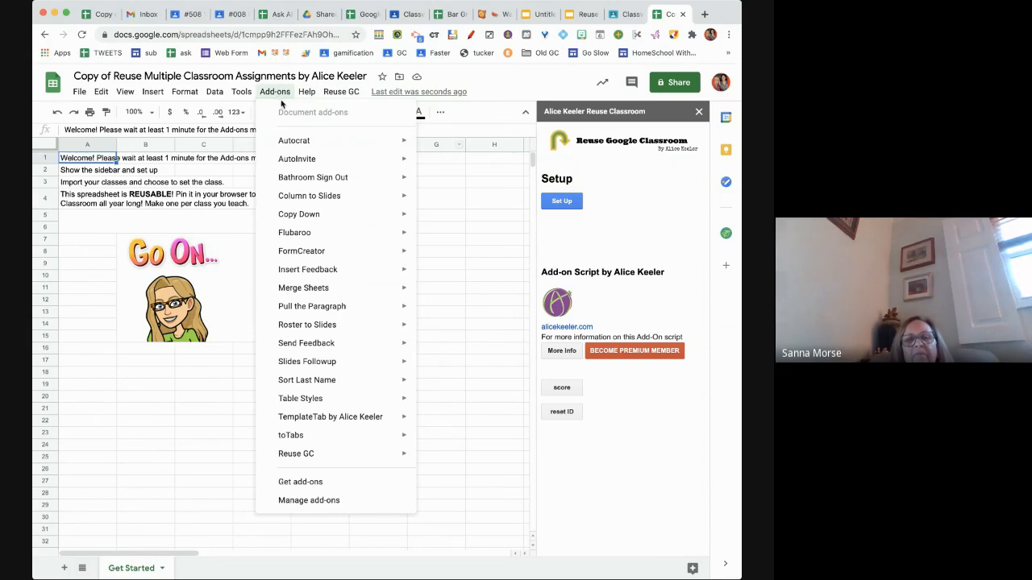
{"action": "mouse_move", "coordinate": [284, 449]}
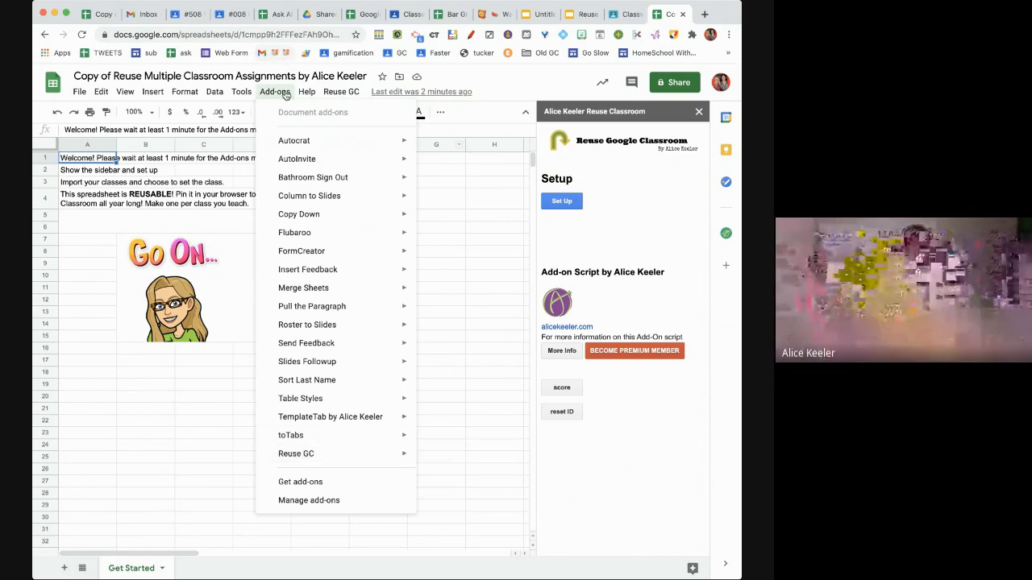
{"action": "mouse_move", "coordinate": [308, 95]}
{"action": "mouse_move", "coordinate": [347, 99]}
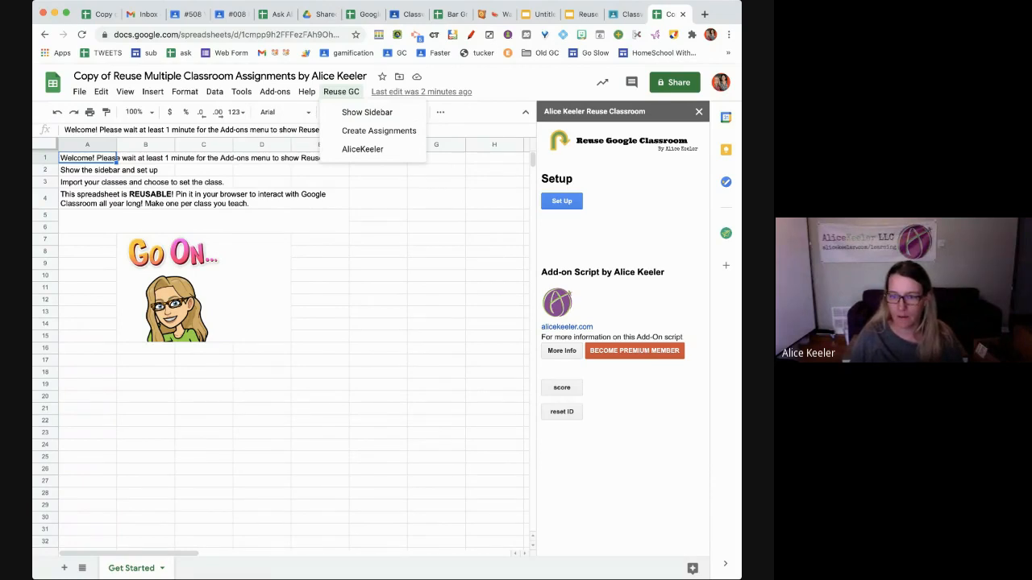
{"action": "key", "text": "super+Tab"}
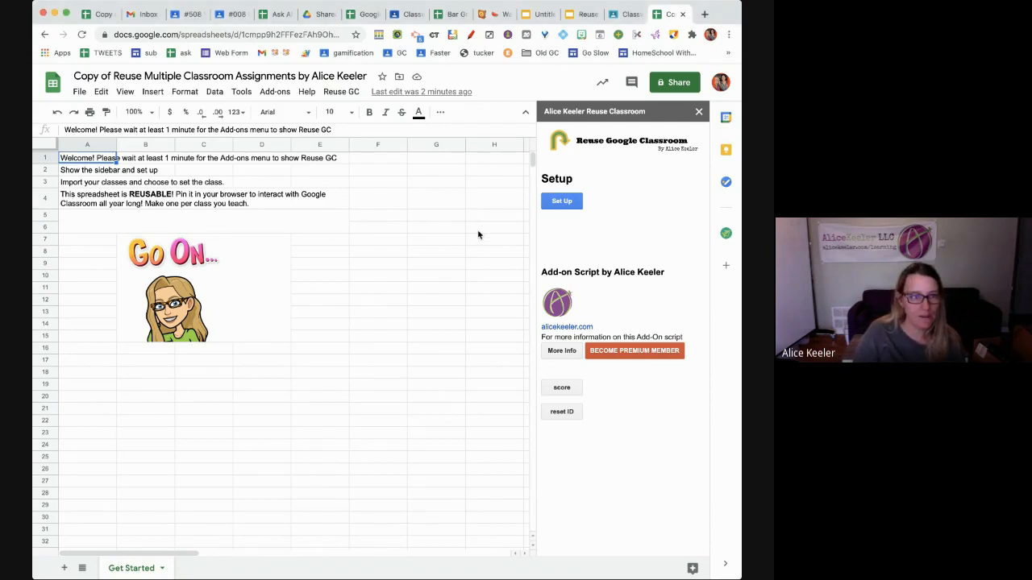
Step: Run the Reuse Google Classroom setup and import a list of 10 classes into the spreadsheet
{"action": "left_click", "coordinate": [562, 202]}
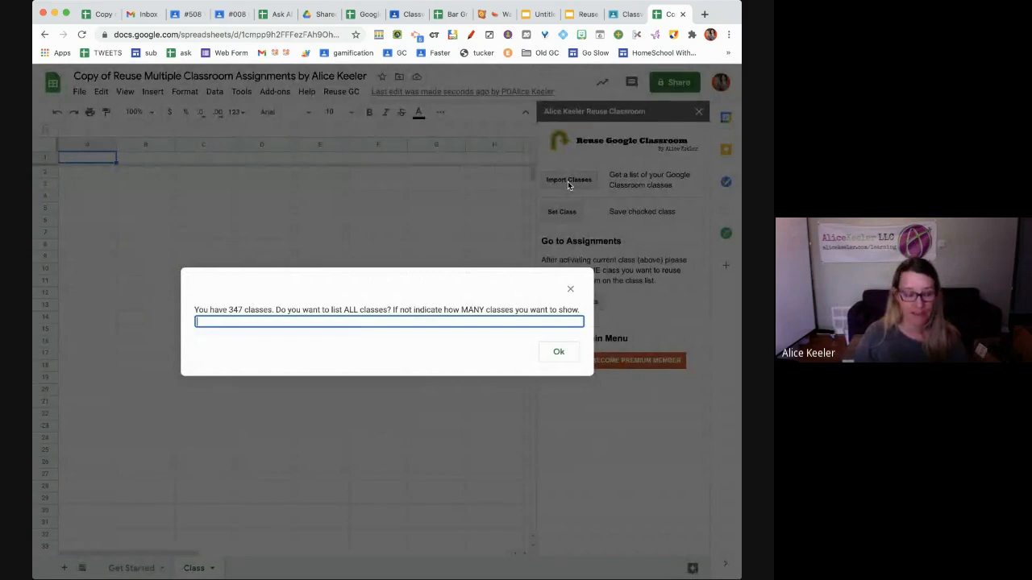
{"action": "type", "text": "10"}
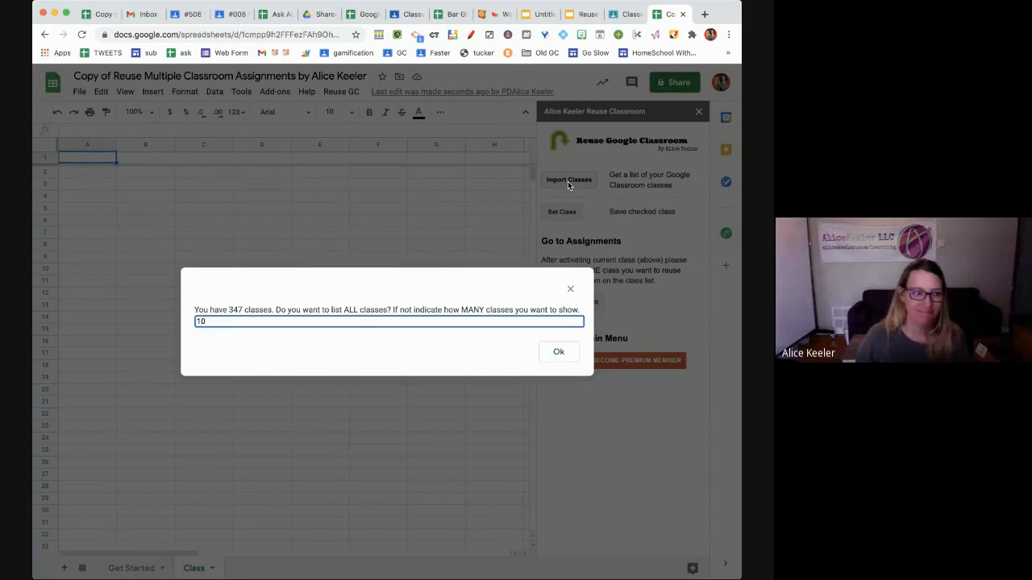
{"action": "left_click", "coordinate": [547, 353]}
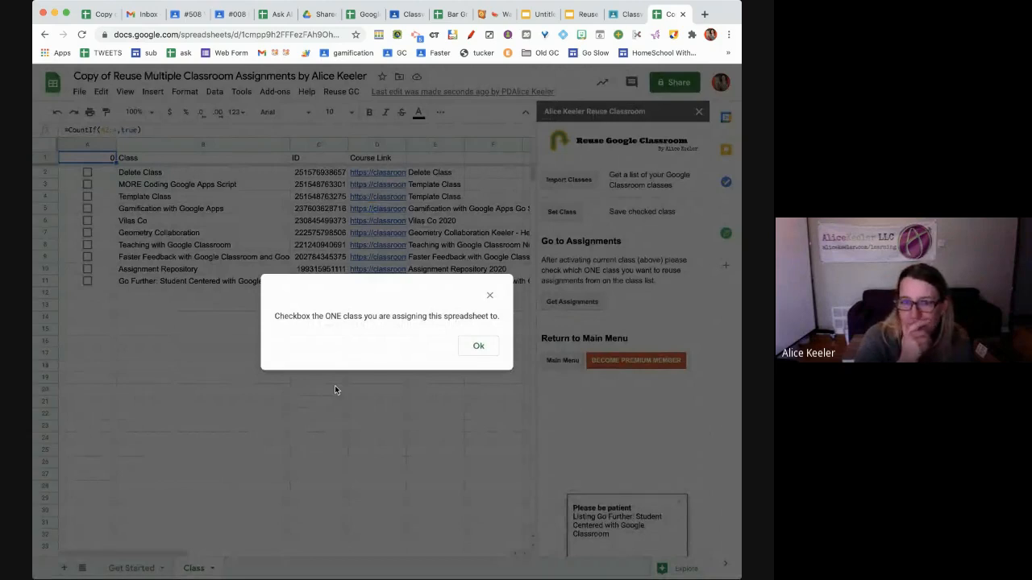
Step: Dismiss the class prompt, switch to the Google Classroom classes page and move the Nov 2020 "Google & Remote Te..." card to first place
{"action": "left_click", "coordinate": [479, 346]}
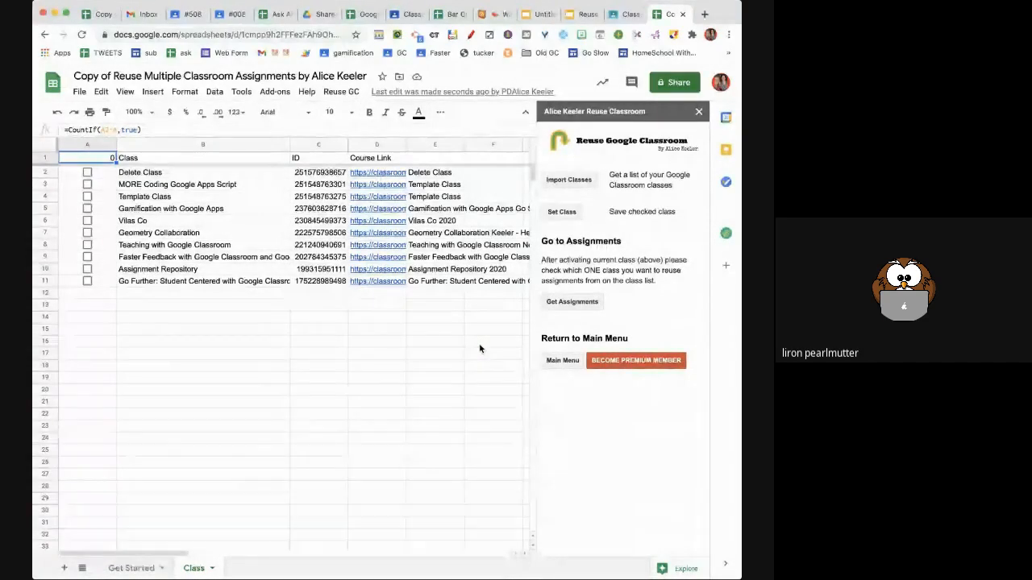
{"action": "left_click", "coordinate": [404, 14]}
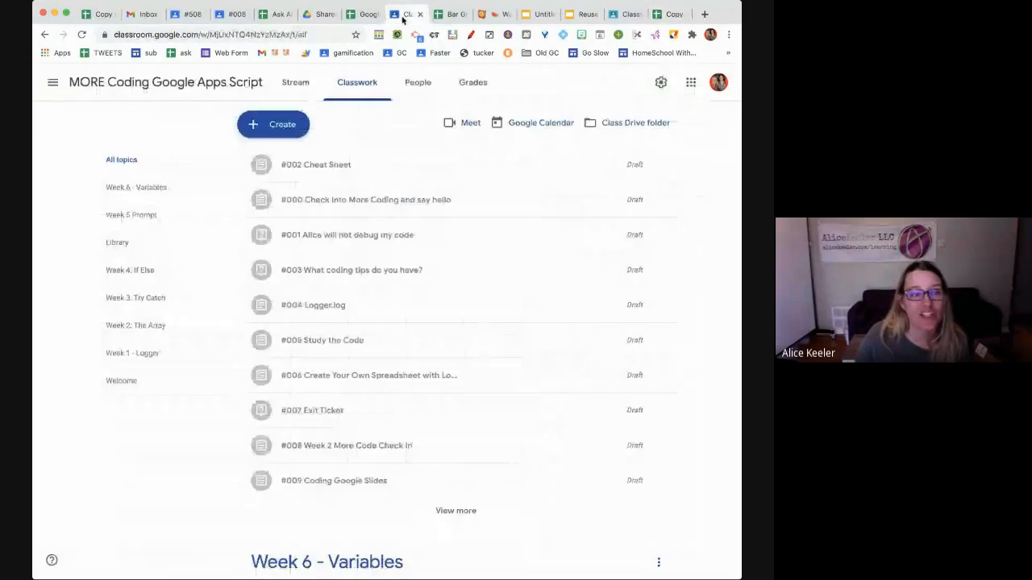
{"action": "left_click", "coordinate": [53, 83]}
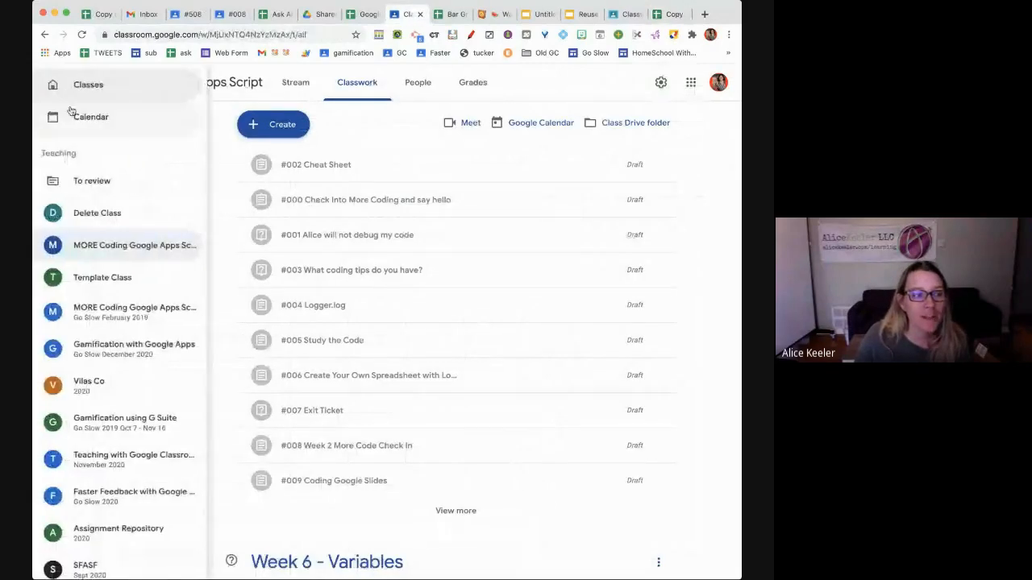
{"action": "left_click", "coordinate": [71, 89]}
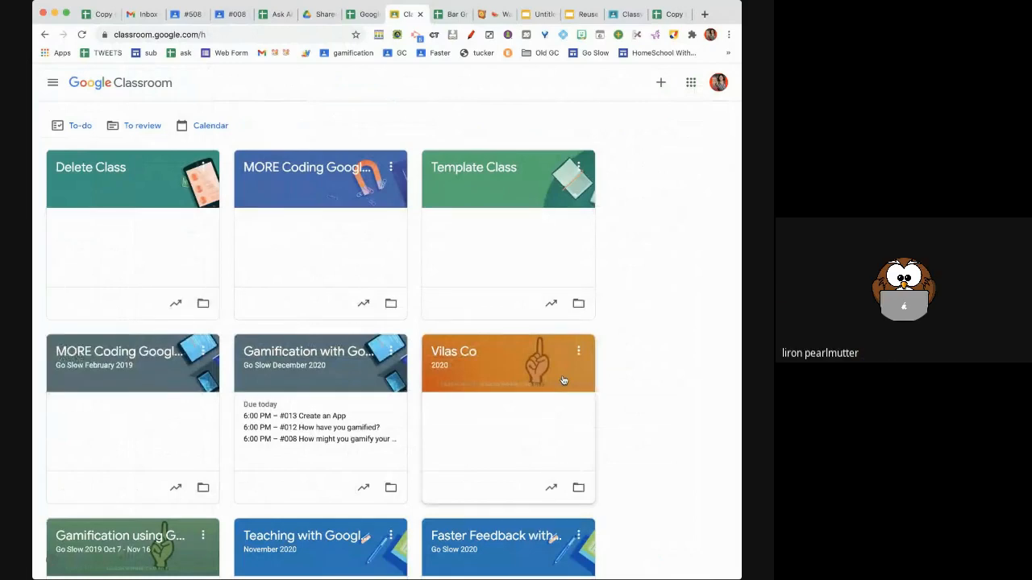
{"action": "scroll", "coordinate": [528, 436], "scroll_direction": "down", "scroll_amount": 5}
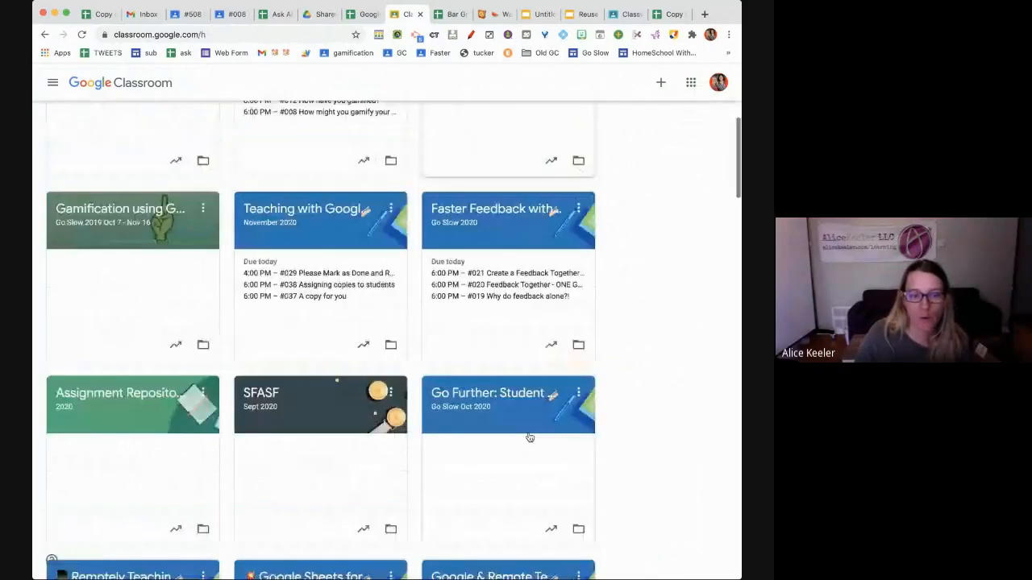
{"action": "scroll", "coordinate": [530, 438], "scroll_direction": "up", "scroll_amount": 5}
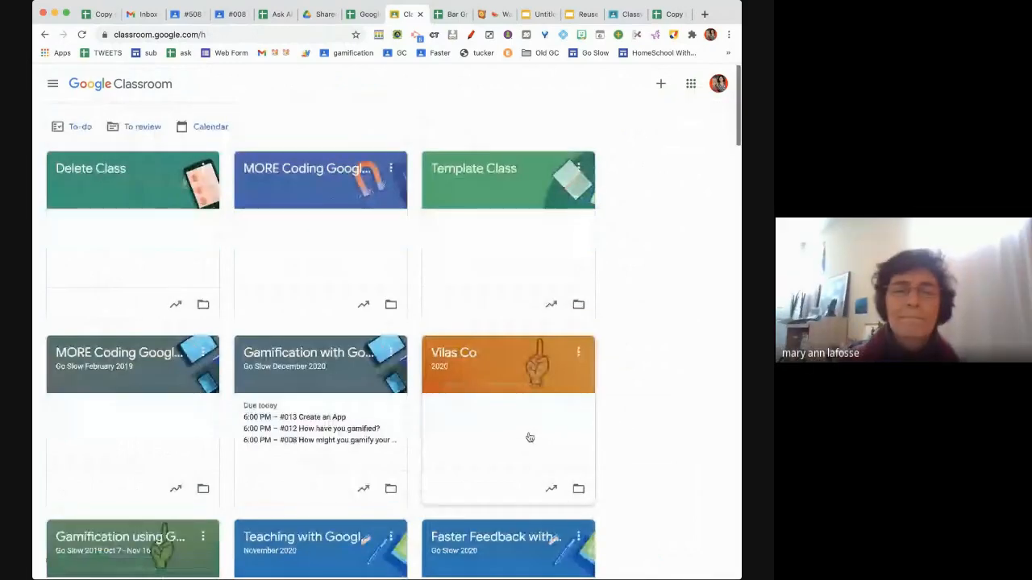
{"action": "scroll", "coordinate": [528, 439], "scroll_direction": "down", "scroll_amount": 6}
{"action": "left_click_drag", "start_coordinate": [511, 447], "coordinate": [141, 177]}
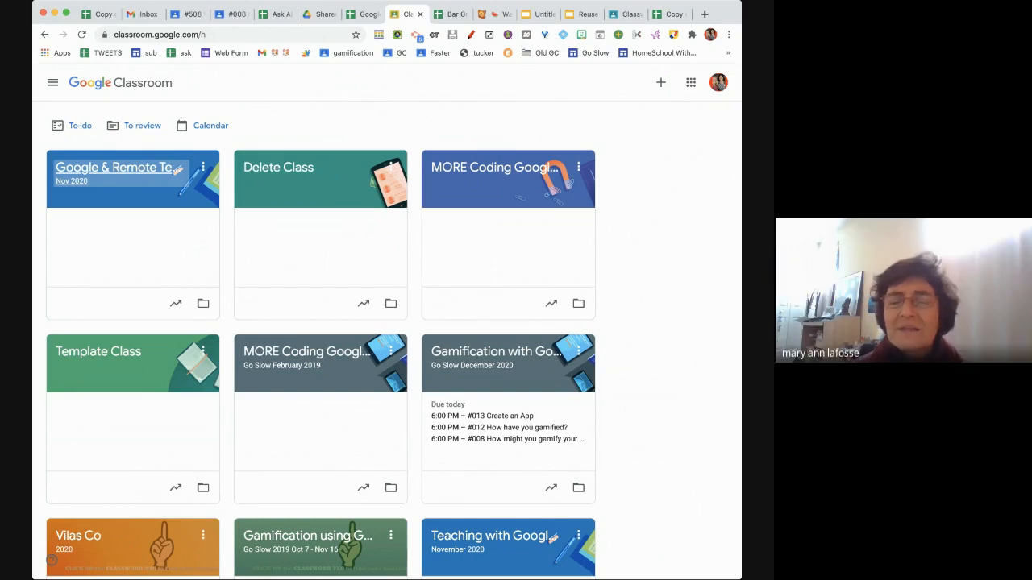
Step: Return to the copied reuse spreadsheet and import the class list again, showing 10 classes
{"action": "left_click", "coordinate": [653, 19]}
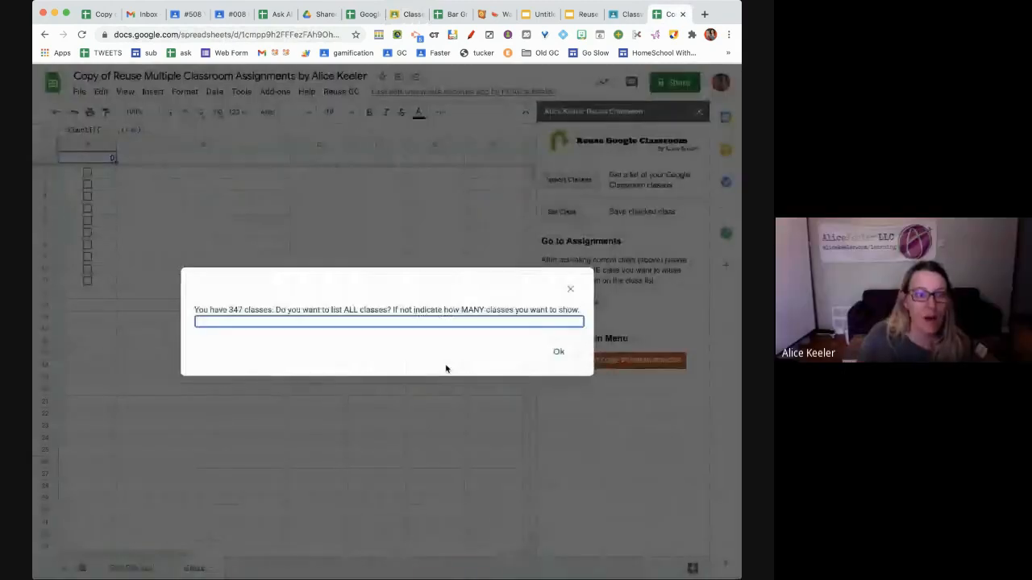
{"action": "type", "text": "10"}
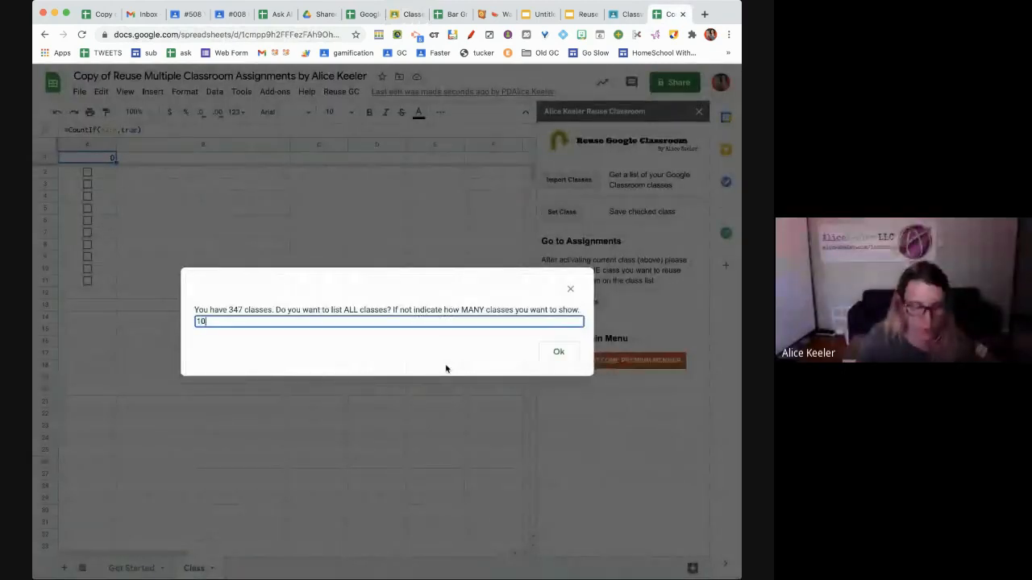
{"action": "left_click", "coordinate": [569, 354]}
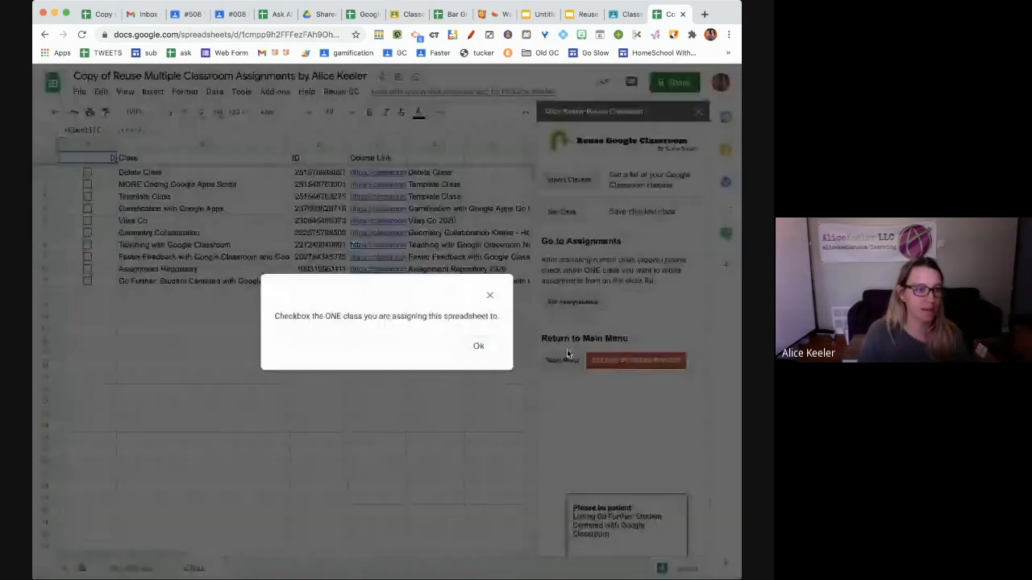
{"action": "left_click", "coordinate": [478, 347]}
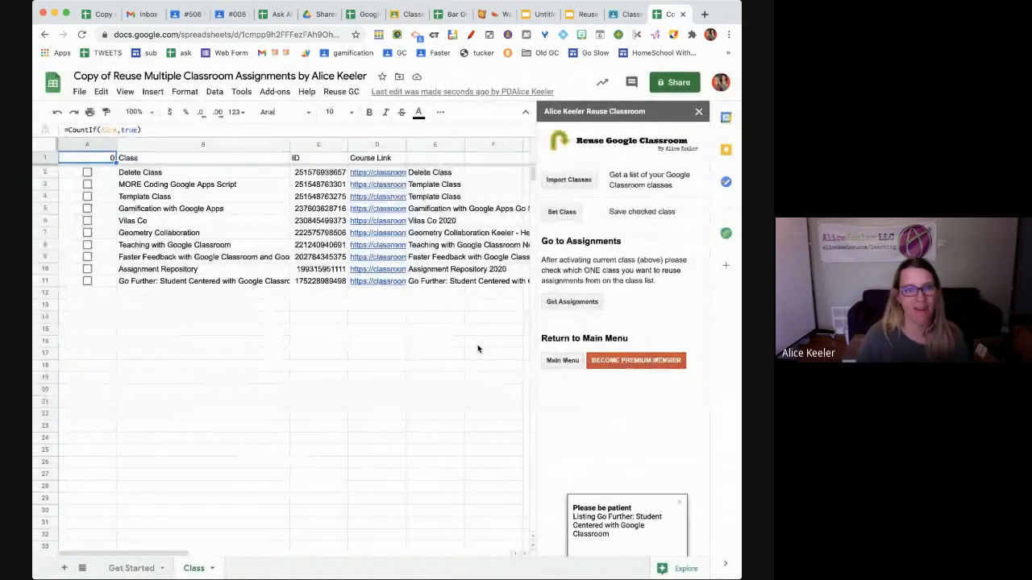
Step: Look at the Delete Class Classwork page, then mark Delete Class in the spreadsheet's list and set it as the current class
{"action": "left_click", "coordinate": [634, 14]}
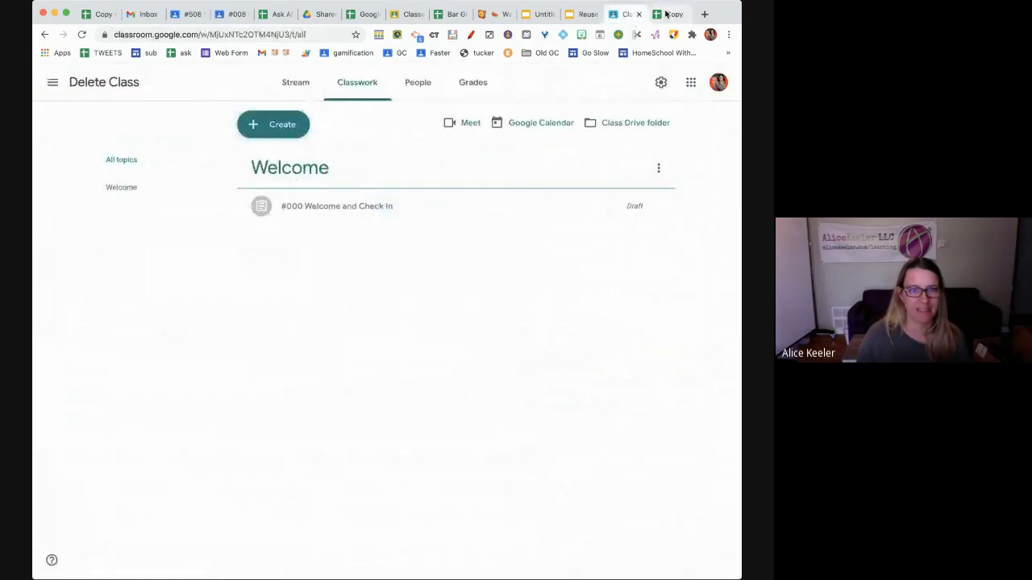
{"action": "left_click", "coordinate": [666, 15]}
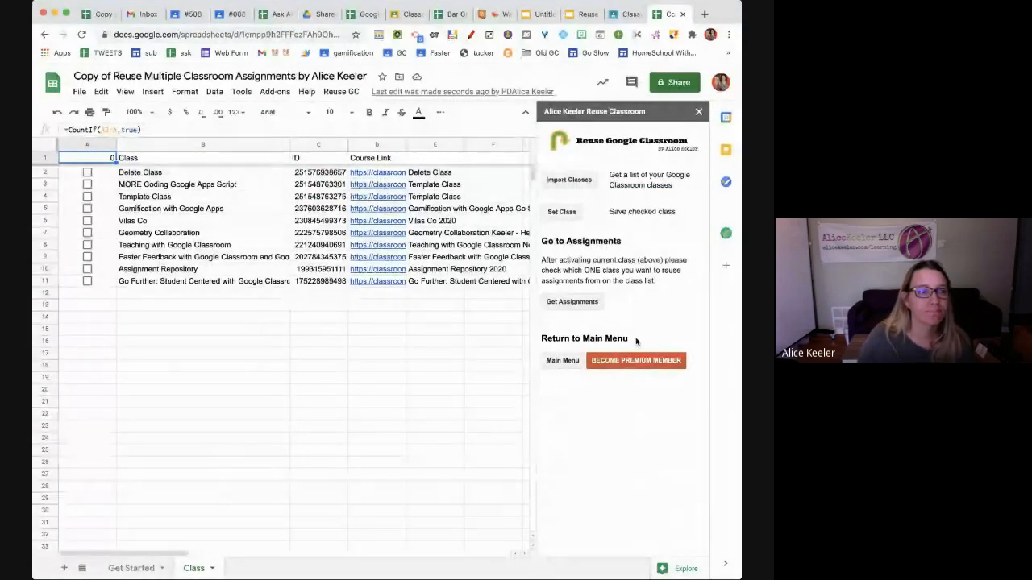
{"action": "left_click", "coordinate": [264, 353]}
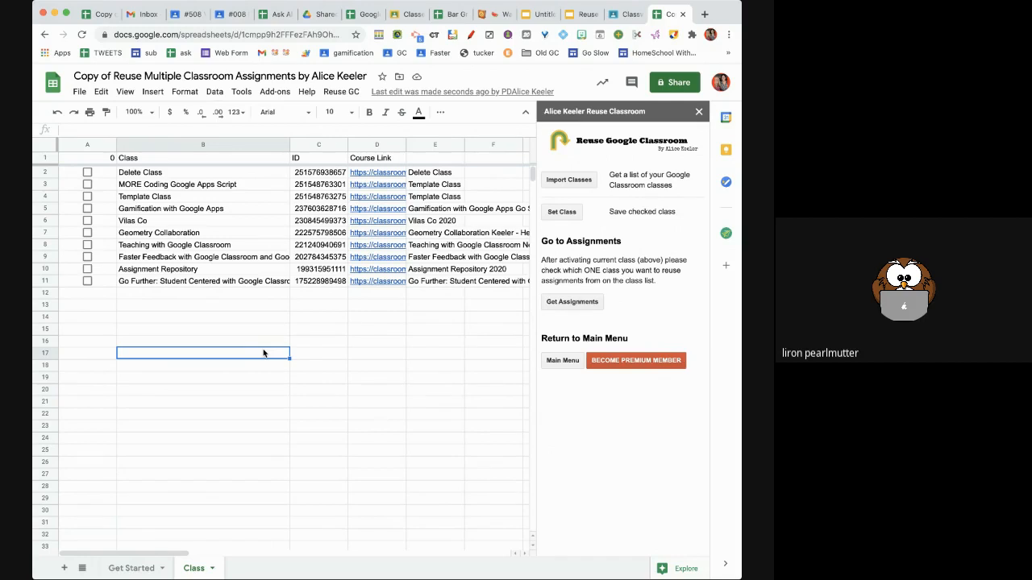
{"action": "left_click", "coordinate": [222, 317]}
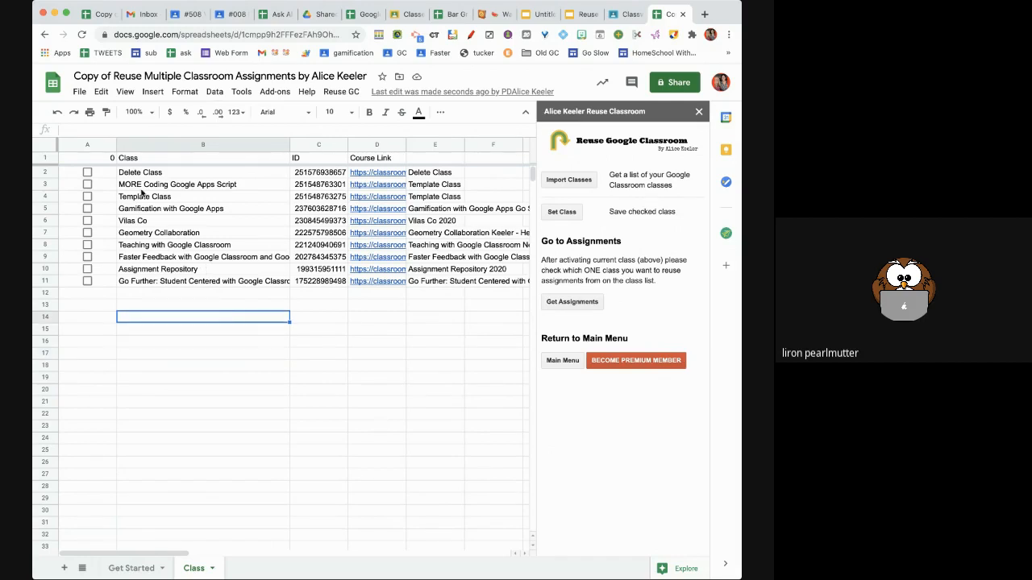
{"action": "left_click", "coordinate": [87, 172]}
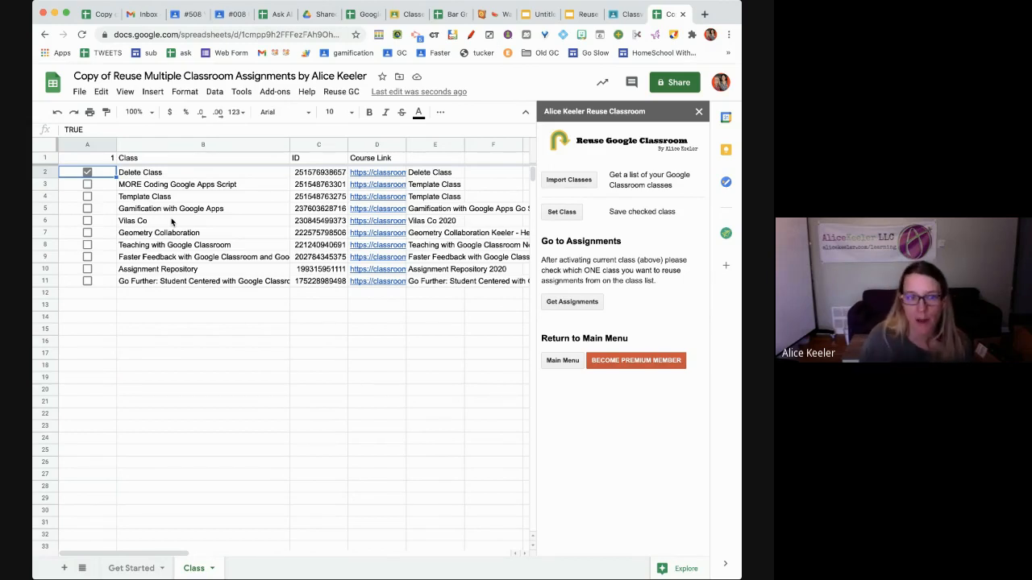
{"action": "left_click", "coordinate": [562, 212]}
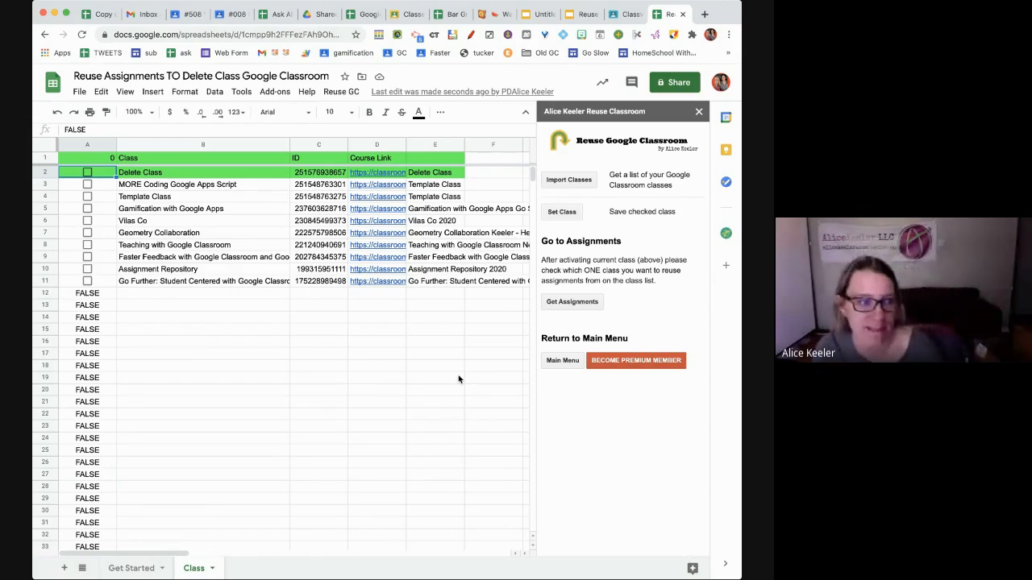
Step: Examine the spreadsheet's title and highlight the class name in it
{"action": "left_click", "coordinate": [91, 75]}
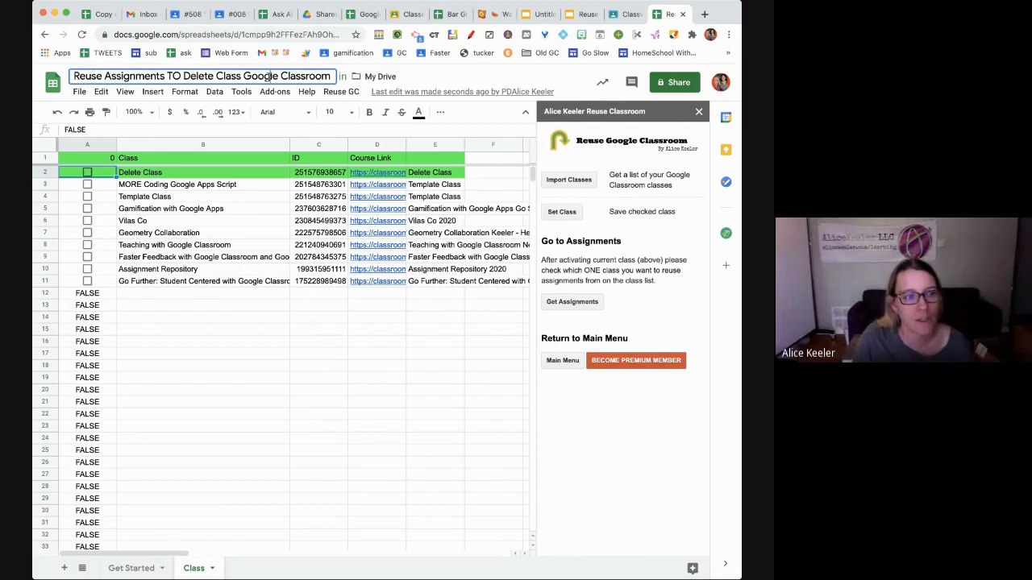
{"action": "left_click_drag", "start_coordinate": [268, 76], "coordinate": [178, 77]}
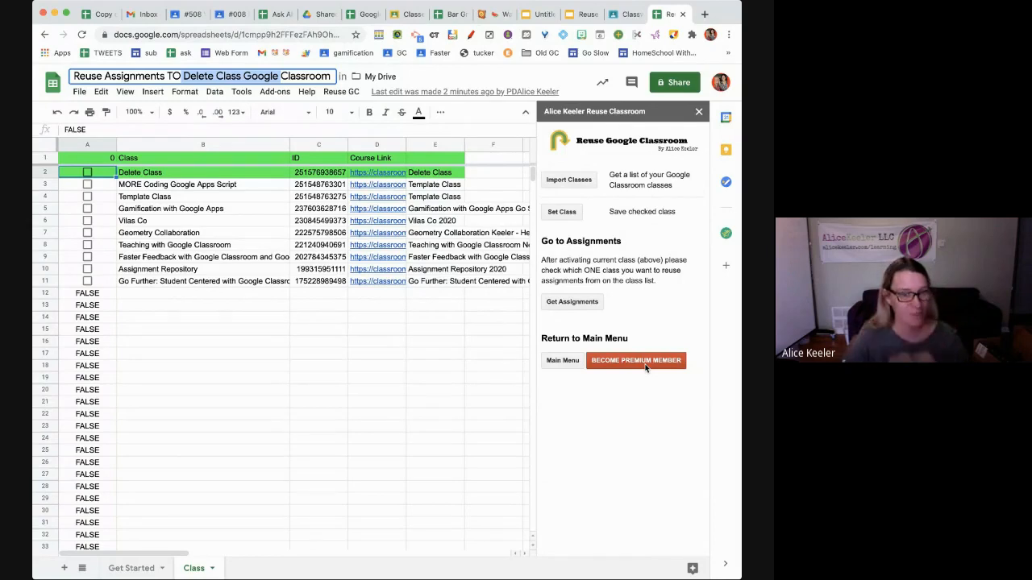
{"action": "left_click", "coordinate": [504, 425]}
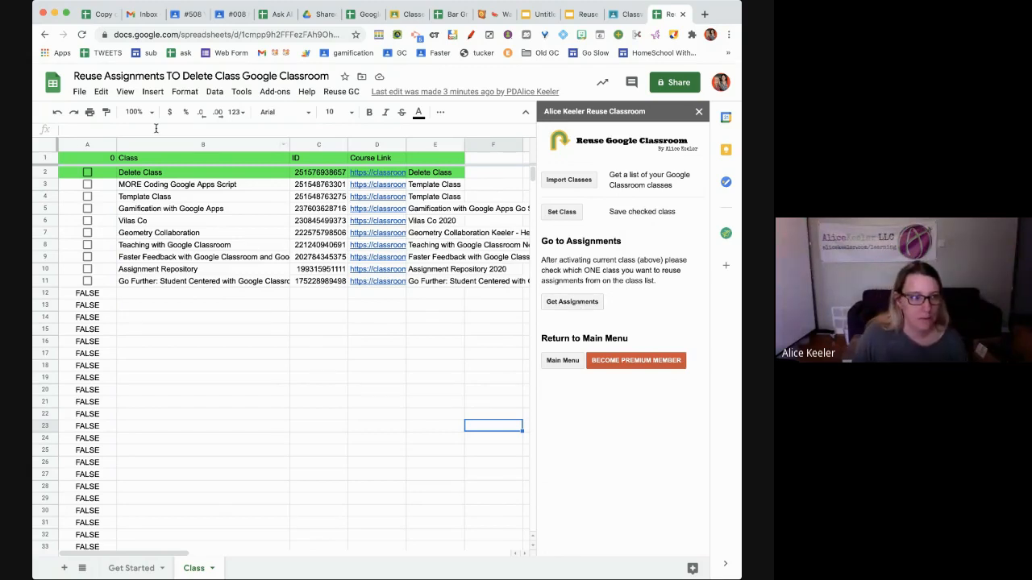
Step: Mark Delete Class in the list once more and save it as the spreadsheet's current class
{"action": "left_click", "coordinate": [87, 171]}
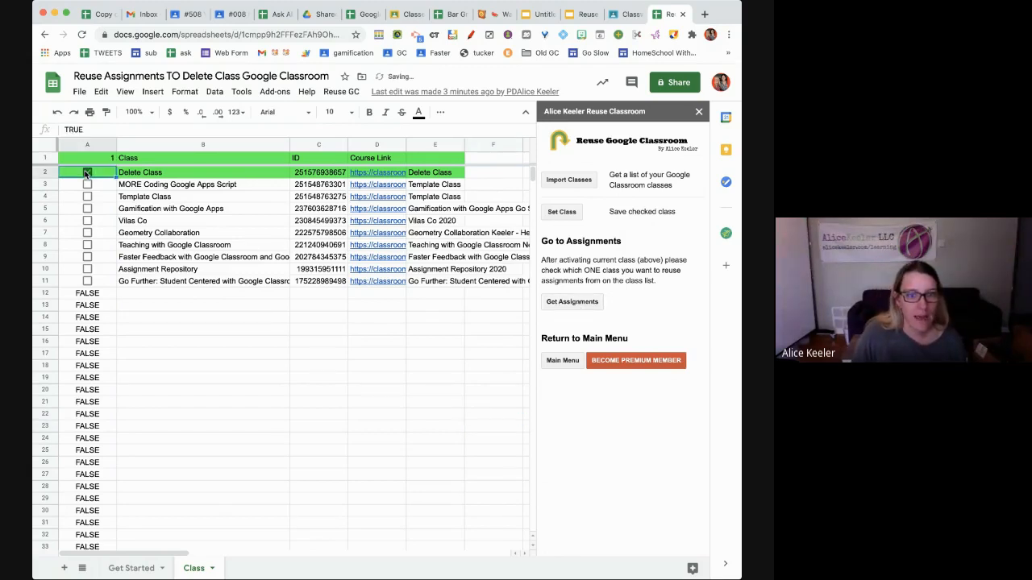
{"action": "left_click", "coordinate": [562, 212]}
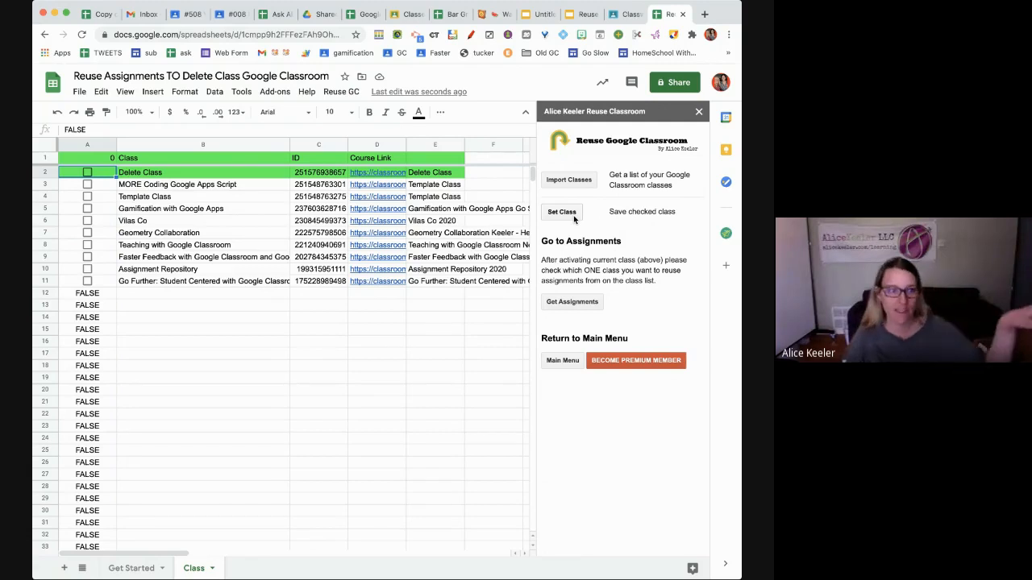
{"action": "left_click", "coordinate": [574, 216]}
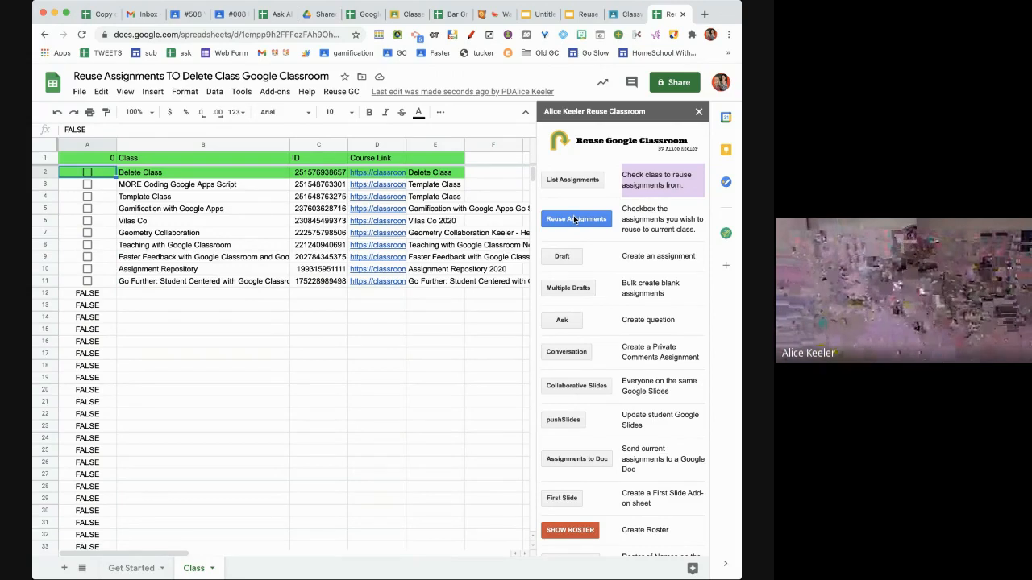
Step: Review the available assignment tools and bulk create 20 blank draft assignments, starting with assignment number 35
{"action": "scroll", "coordinate": [573, 215], "scroll_direction": "down", "scroll_amount": 5}
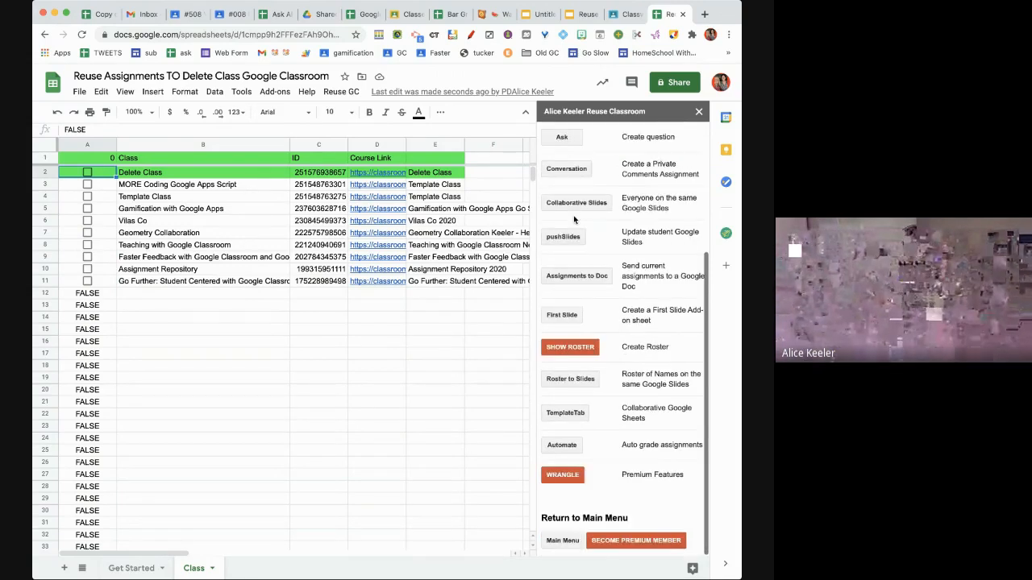
{"action": "scroll", "coordinate": [573, 216], "scroll_direction": "up", "scroll_amount": 5}
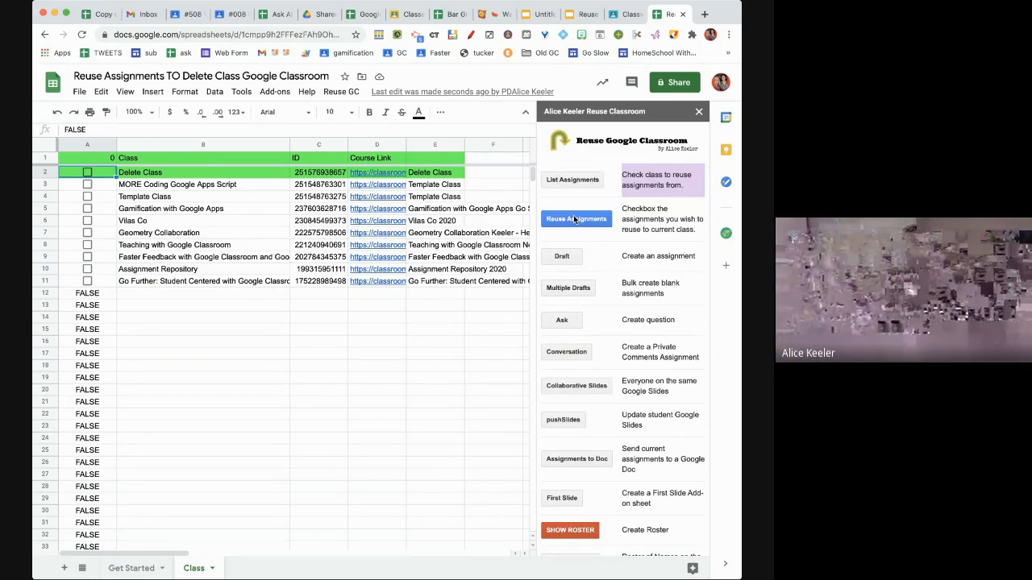
{"action": "left_click", "coordinate": [566, 288]}
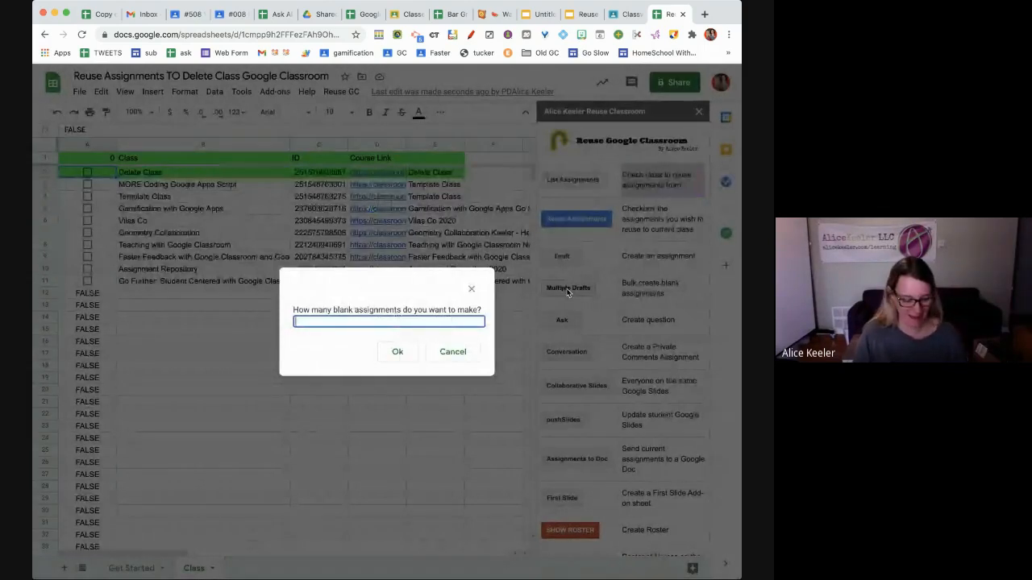
{"action": "type", "text": "20"}
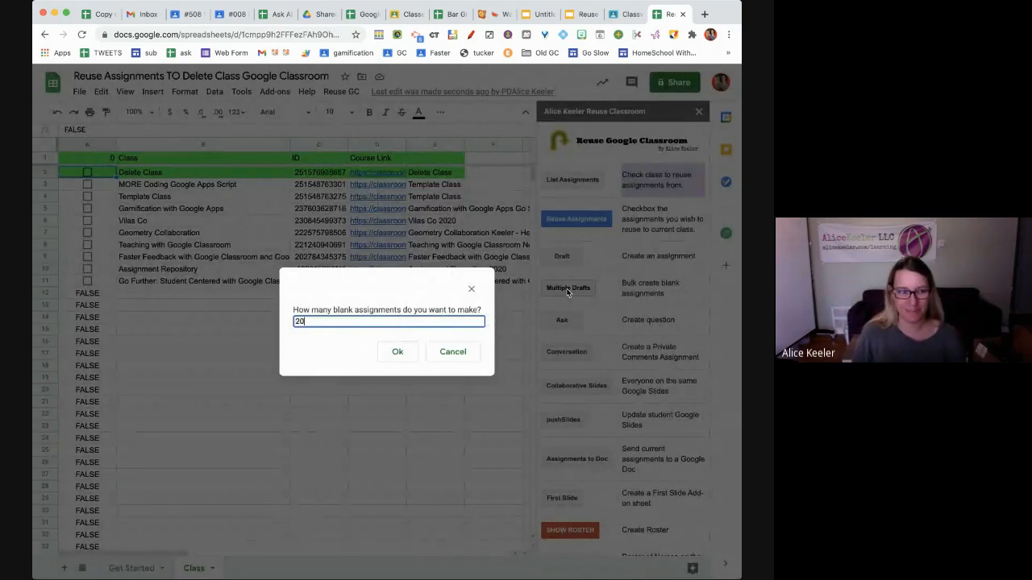
{"action": "left_click", "coordinate": [399, 360]}
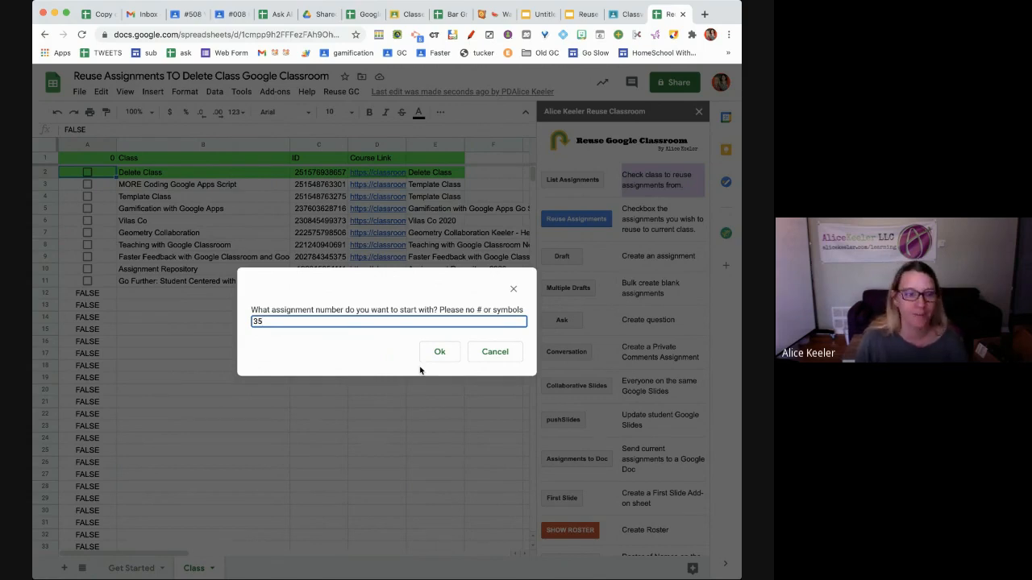
{"action": "left_click", "coordinate": [449, 352]}
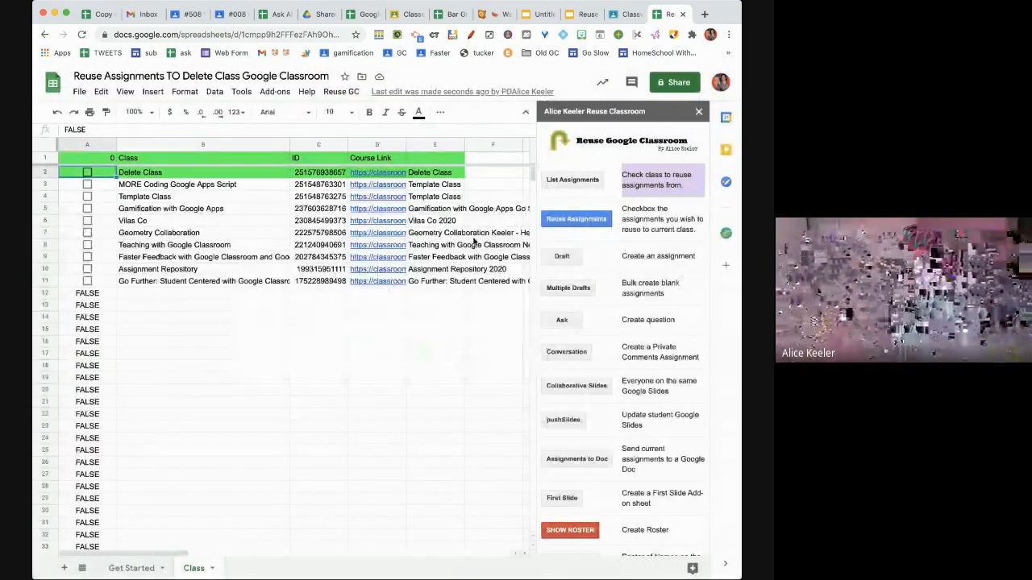
Step: Check the Delete Class Classwork page for the new drafts, viewing the second REUSE SPREADSHEET draft's details and reloading the page
{"action": "left_click", "coordinate": [620, 15]}
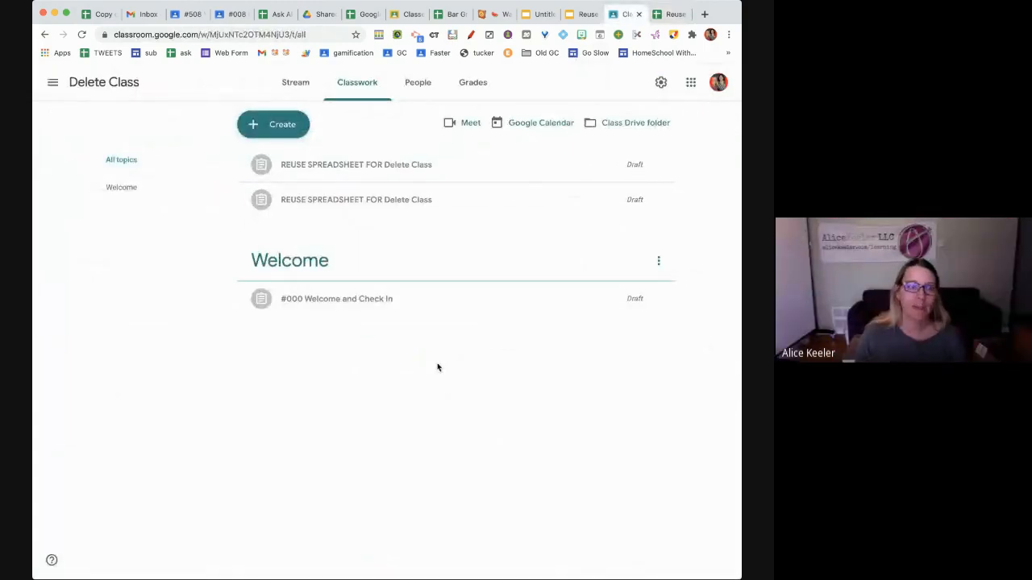
{"action": "left_click", "coordinate": [329, 200]}
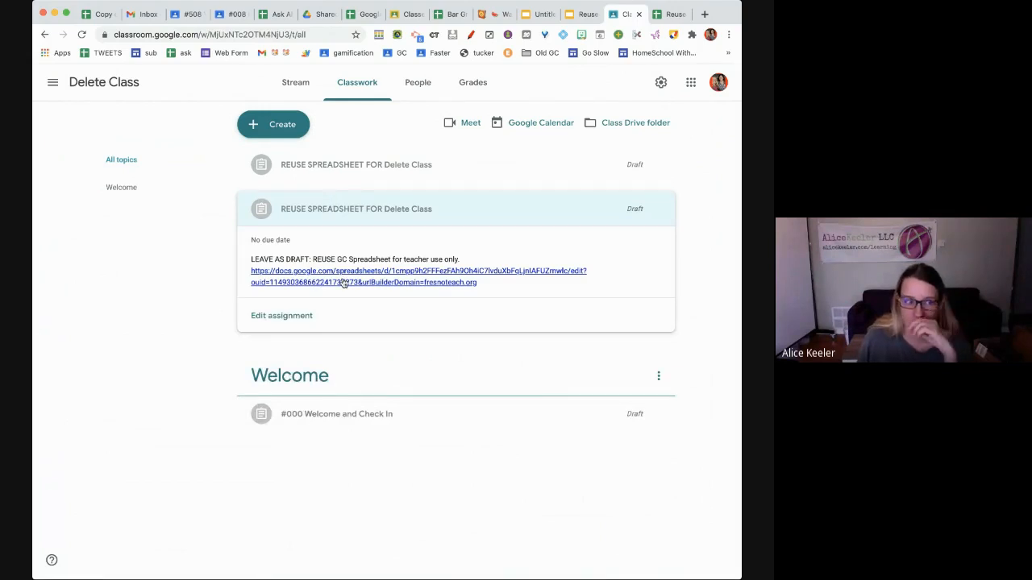
{"action": "left_click", "coordinate": [81, 34]}
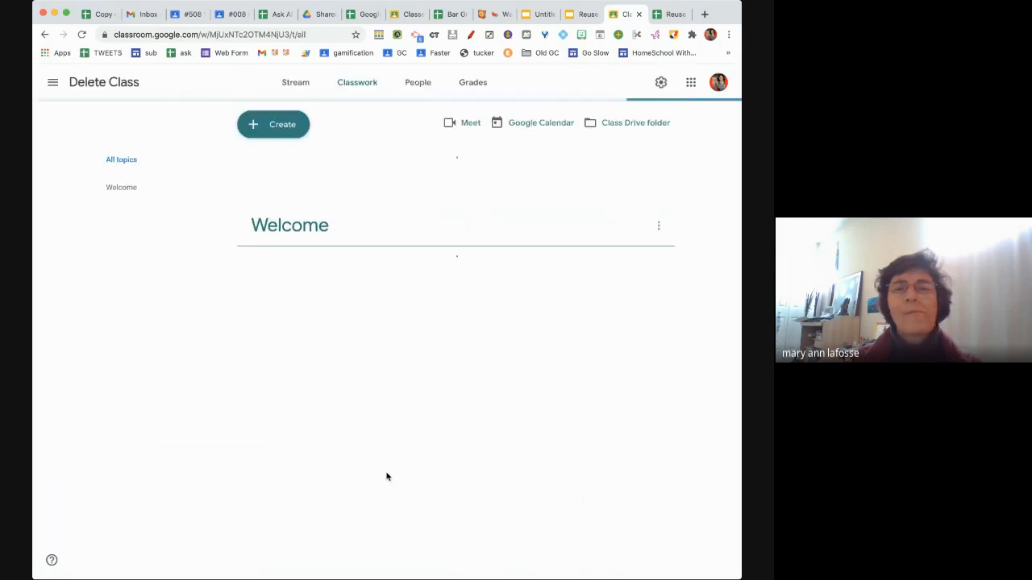
{"action": "left_click", "coordinate": [657, 18]}
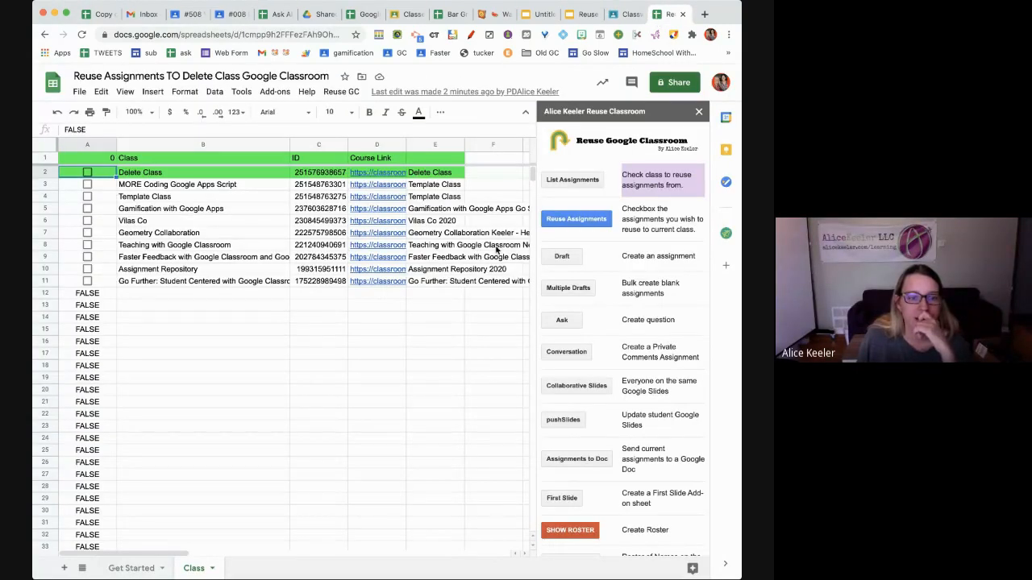
{"action": "left_click", "coordinate": [627, 16]}
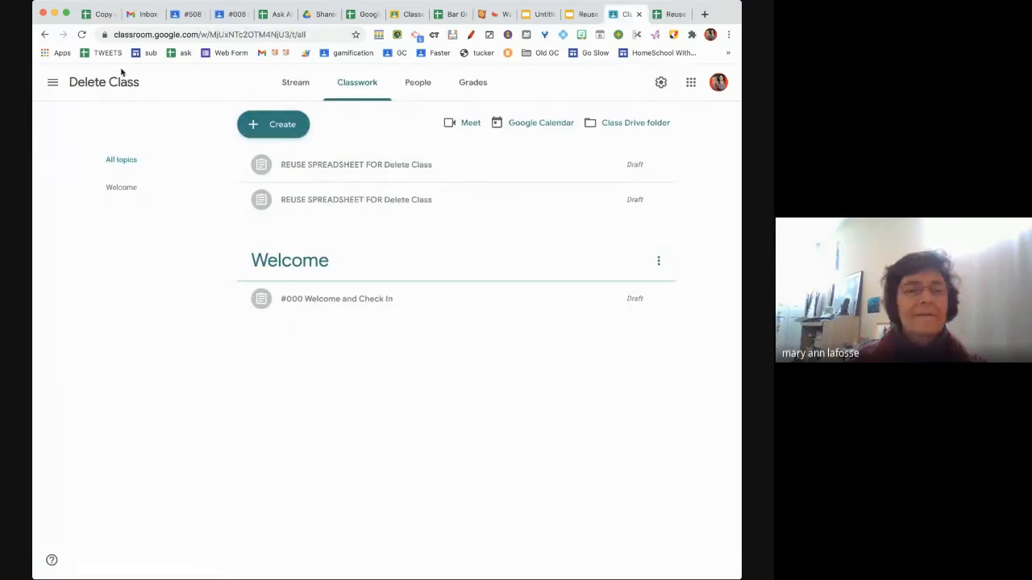
{"action": "left_click", "coordinate": [82, 34]}
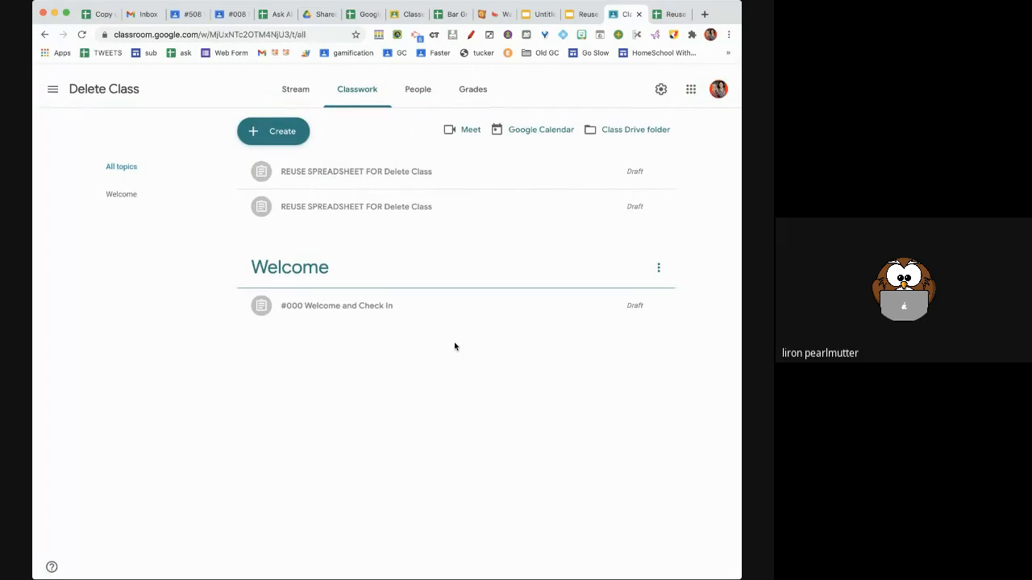
Step: In the reuse spreadsheet, bulk create 5 blank draft assignments starting with assignment number 1
{"action": "left_click", "coordinate": [662, 15]}
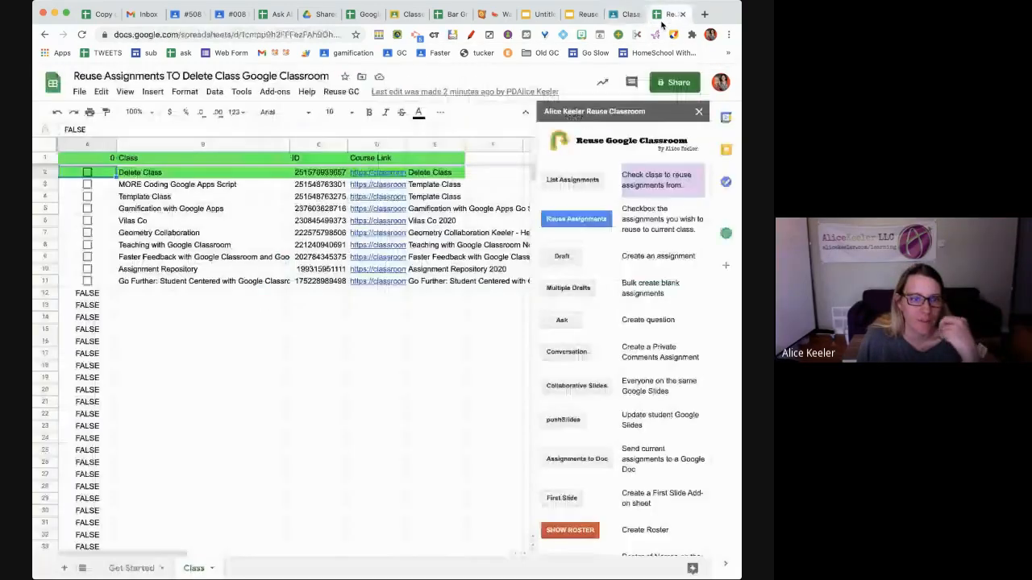
{"action": "left_click", "coordinate": [557, 292]}
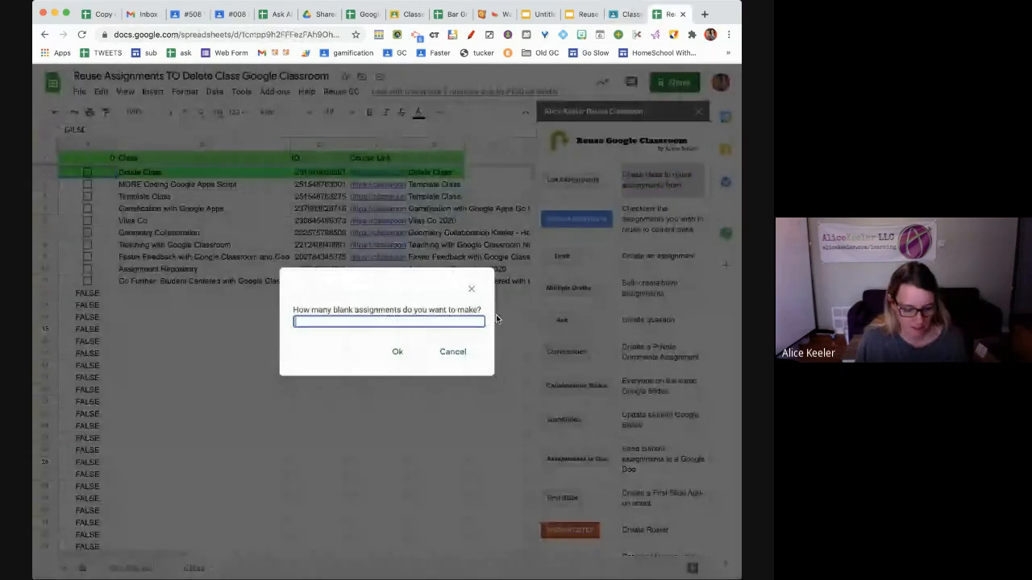
{"action": "type", "text": "8"}
{"action": "left_click", "coordinate": [403, 355]}
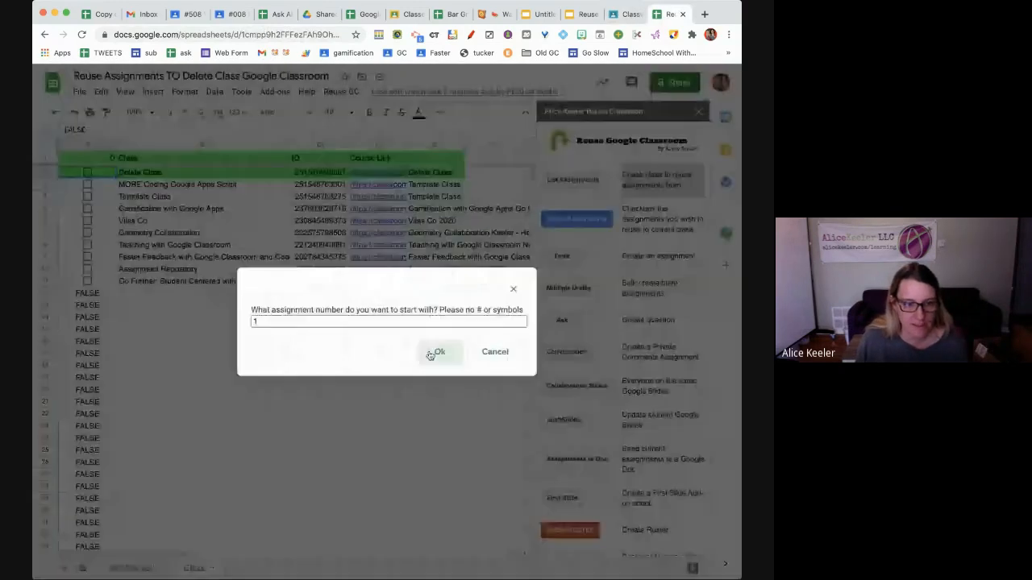
{"action": "left_click", "coordinate": [429, 356]}
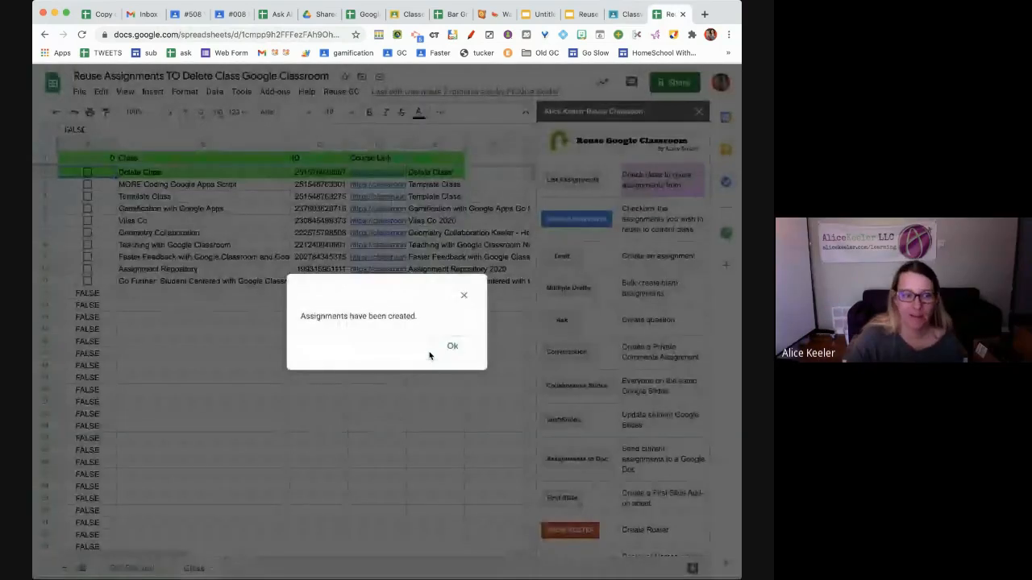
{"action": "left_click", "coordinate": [439, 346]}
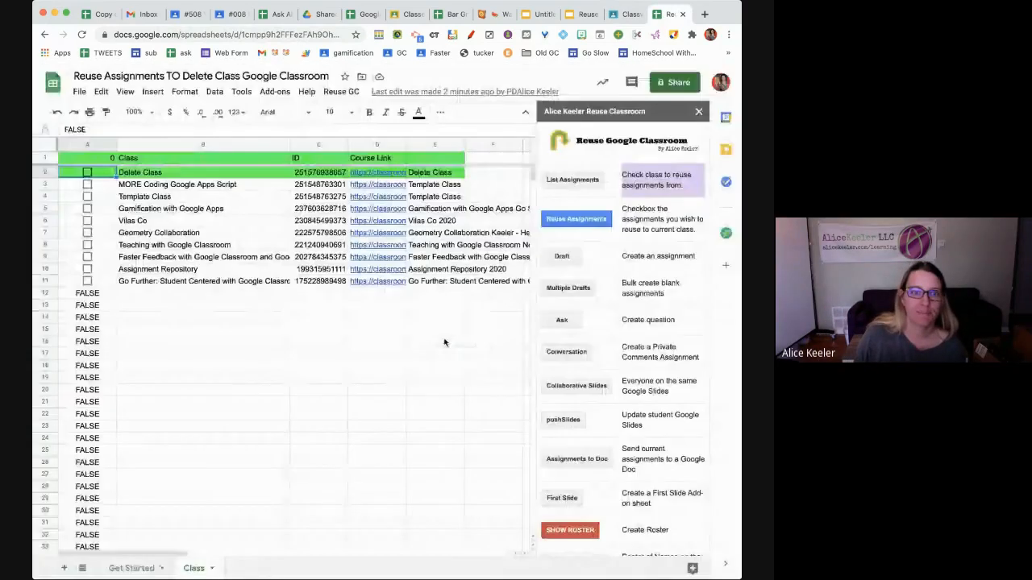
Step: Reload the Delete Class Classwork page, expand the draft list and examine the numbering and order of the new drafts
{"action": "key", "text": "ctrl+shift+Tab"}
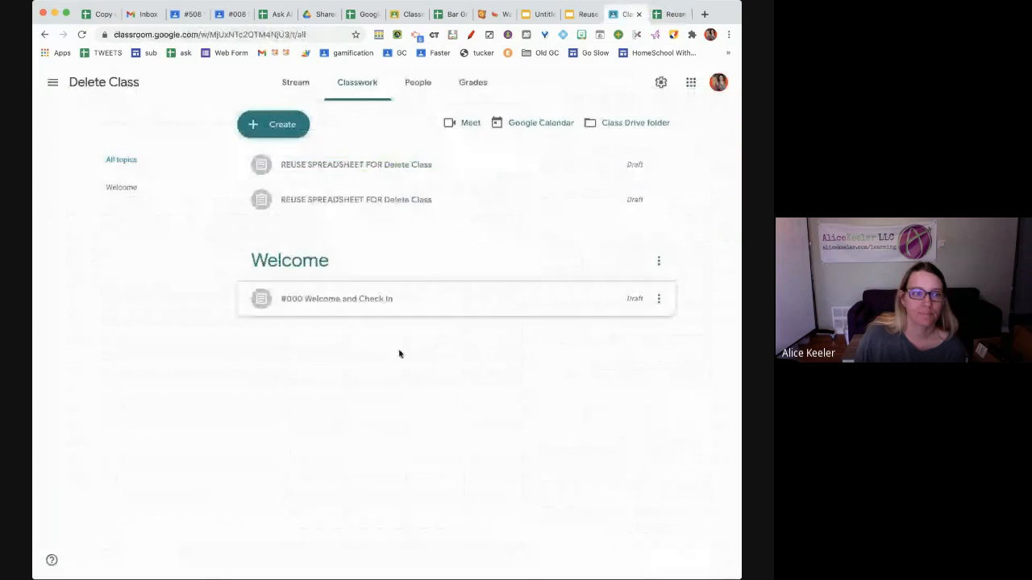
{"action": "left_click", "coordinate": [81, 34]}
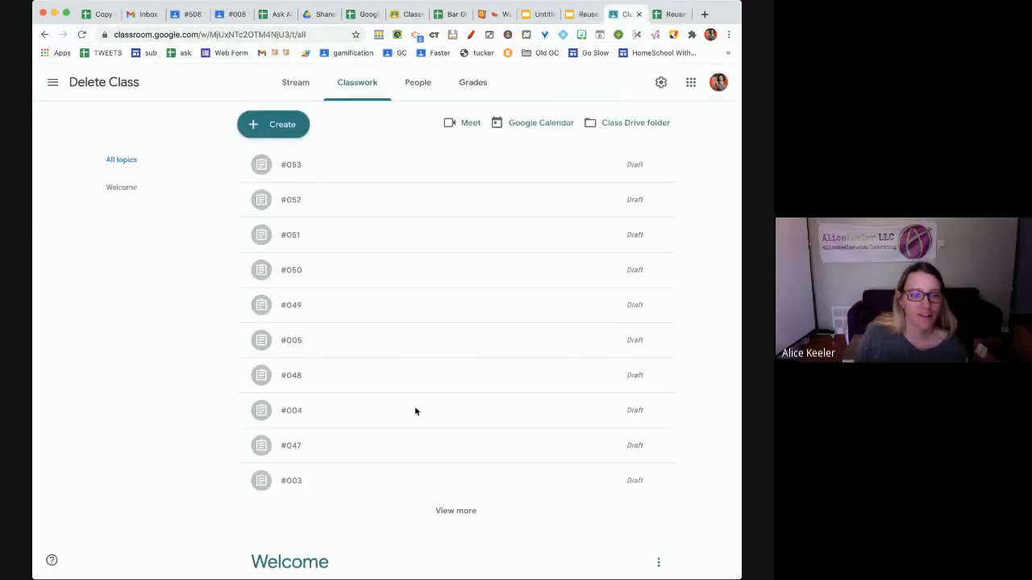
{"action": "scroll", "coordinate": [414, 410], "scroll_direction": "down", "scroll_amount": 2}
{"action": "left_click", "coordinate": [476, 438]}
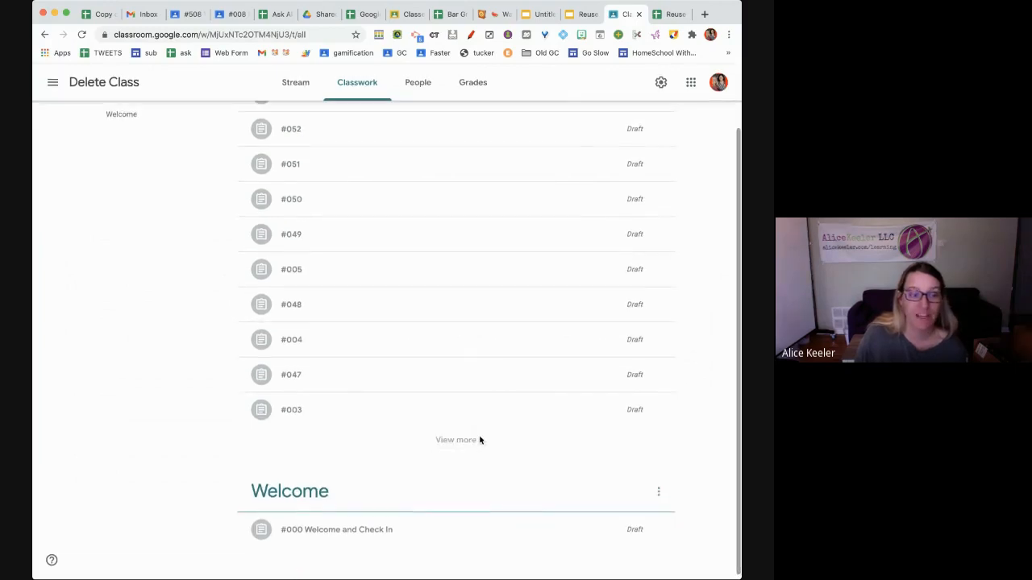
{"action": "scroll", "coordinate": [516, 379], "scroll_direction": "down", "scroll_amount": 1}
{"action": "scroll", "coordinate": [517, 379], "scroll_direction": "down", "scroll_amount": 4}
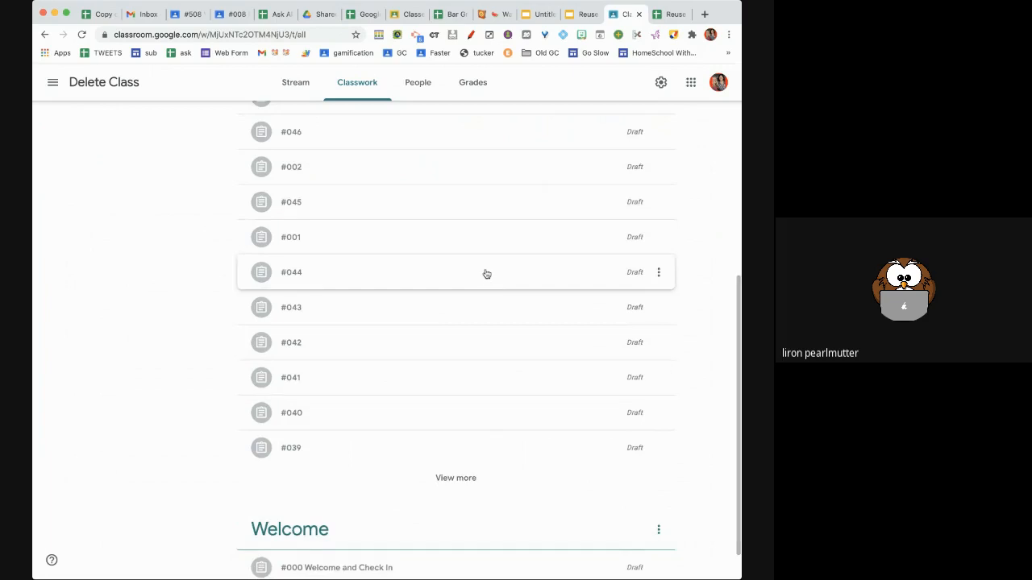
{"action": "scroll", "coordinate": [486, 275], "scroll_direction": "up", "scroll_amount": 2}
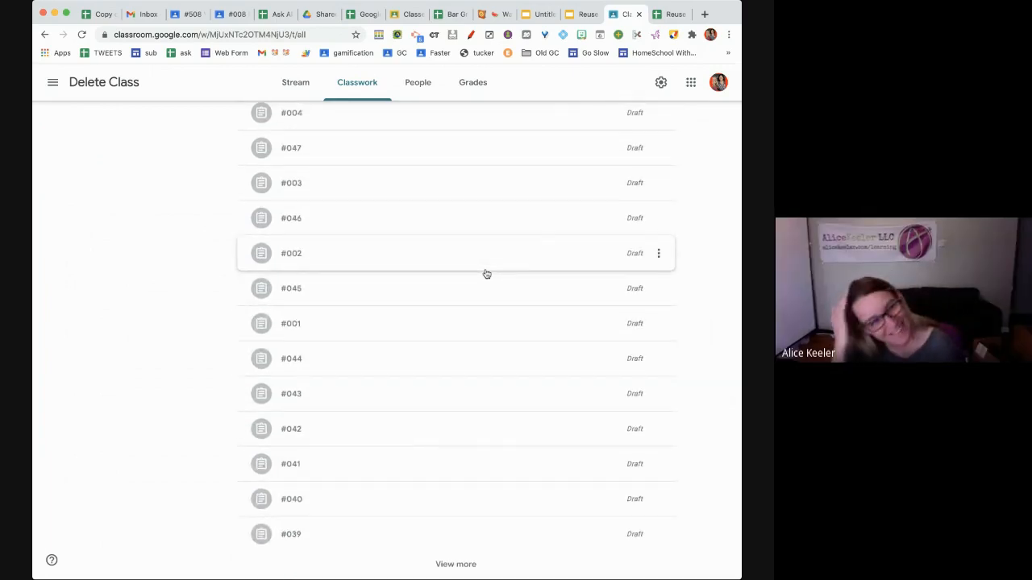
{"action": "scroll", "coordinate": [487, 274], "scroll_direction": "up", "scroll_amount": 5}
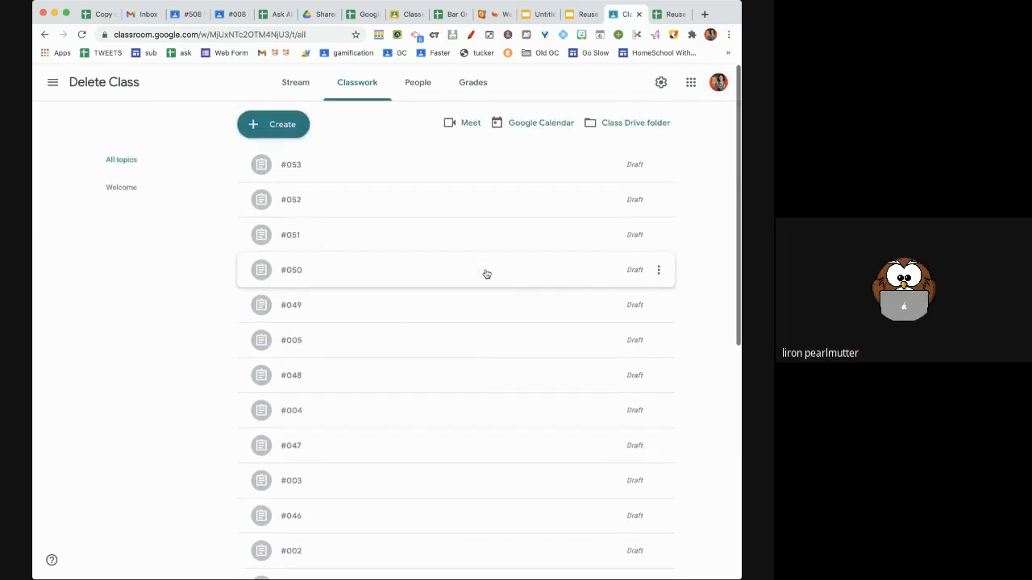
{"action": "scroll", "coordinate": [407, 381], "scroll_direction": "down", "scroll_amount": 2}
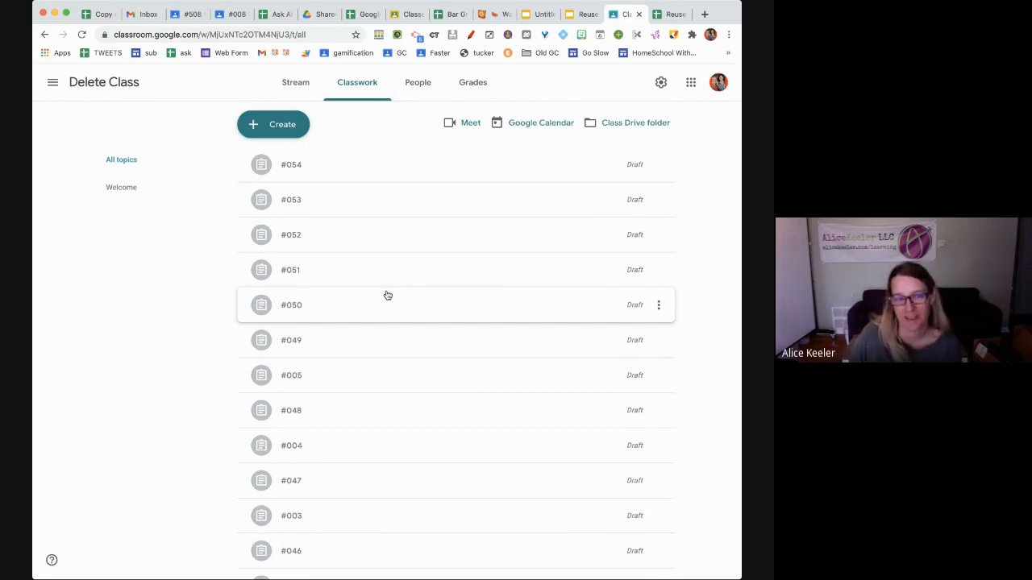
{"action": "scroll", "coordinate": [373, 347], "scroll_direction": "down", "scroll_amount": 5}
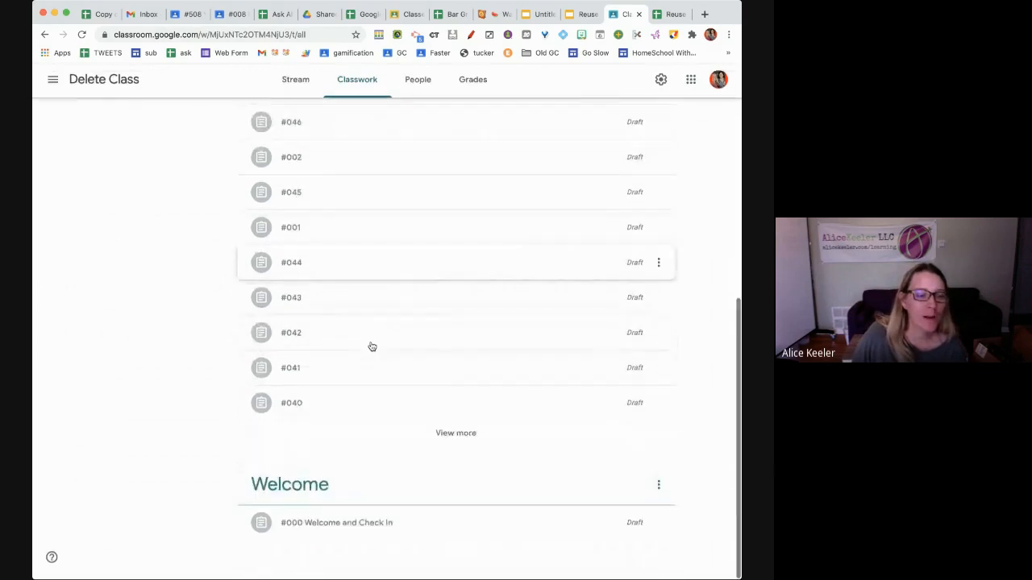
{"action": "scroll", "coordinate": [385, 384], "scroll_direction": "up", "scroll_amount": 3}
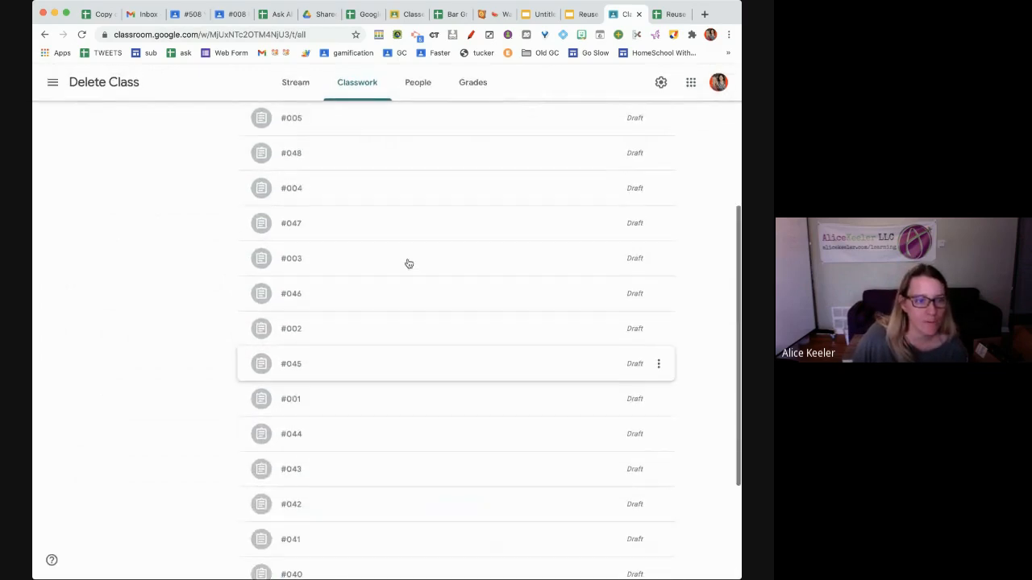
{"action": "scroll", "coordinate": [409, 263], "scroll_direction": "up", "scroll_amount": 1}
{"action": "scroll", "coordinate": [408, 263], "scroll_direction": "down", "scroll_amount": 1}
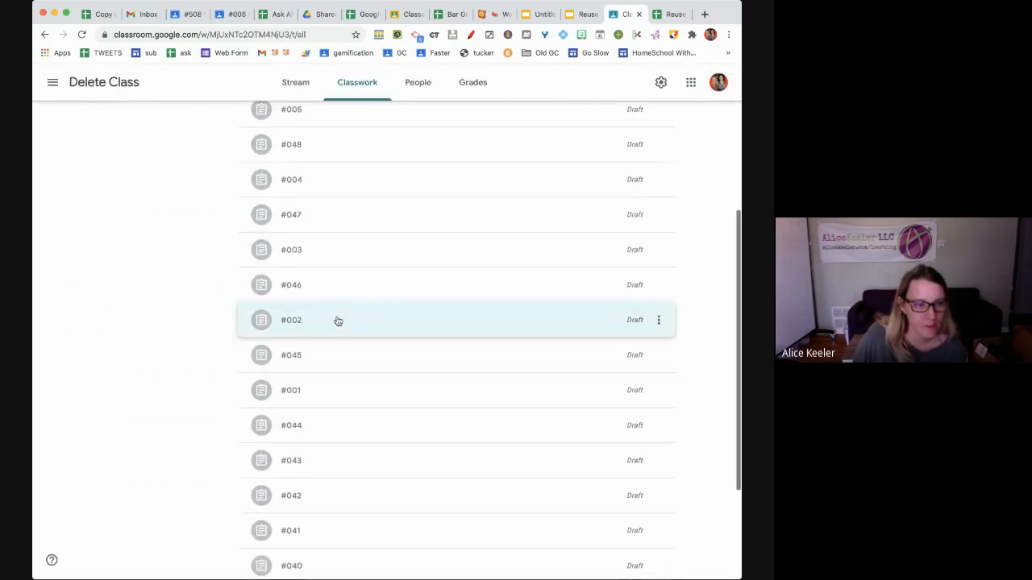
Step: Move drafts #002 and #003 into the Welcome topic, placing #003 above #002
{"action": "left_click_drag", "start_coordinate": [338, 321], "coordinate": [379, 508]}
{"action": "scroll", "coordinate": [339, 229], "scroll_direction": "up", "scroll_amount": 1}
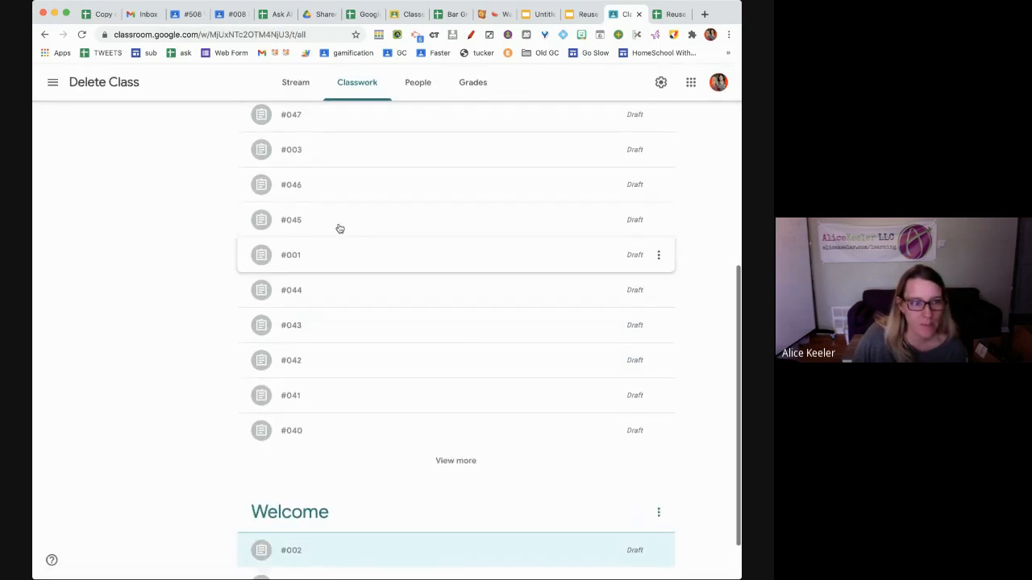
{"action": "left_click_drag", "start_coordinate": [347, 150], "coordinate": [362, 476]}
{"action": "scroll", "coordinate": [465, 360], "scroll_direction": "down", "scroll_amount": 1}
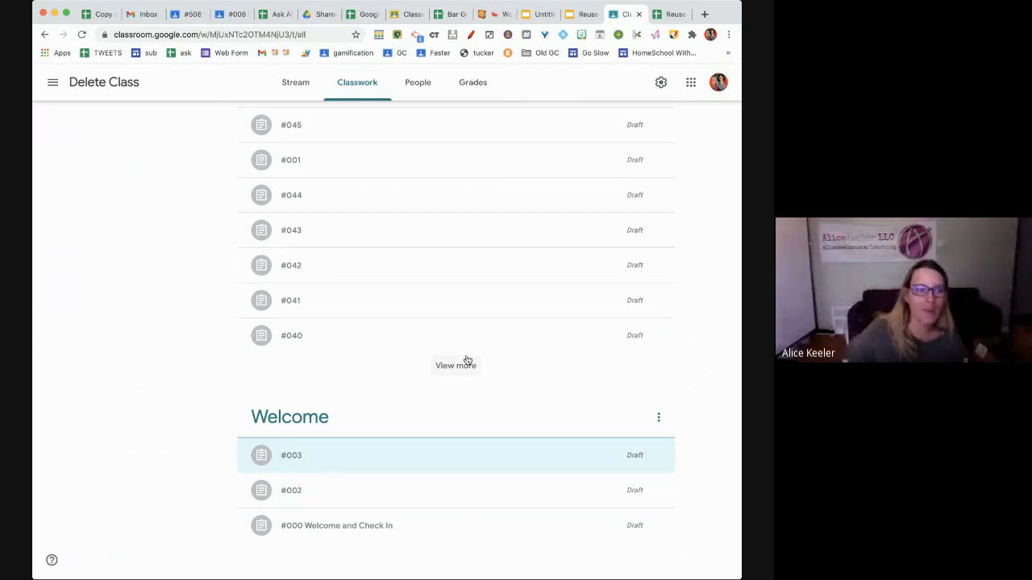
{"action": "scroll", "coordinate": [467, 360], "scroll_direction": "up", "scroll_amount": 5}
{"action": "left_click", "coordinate": [277, 133]}
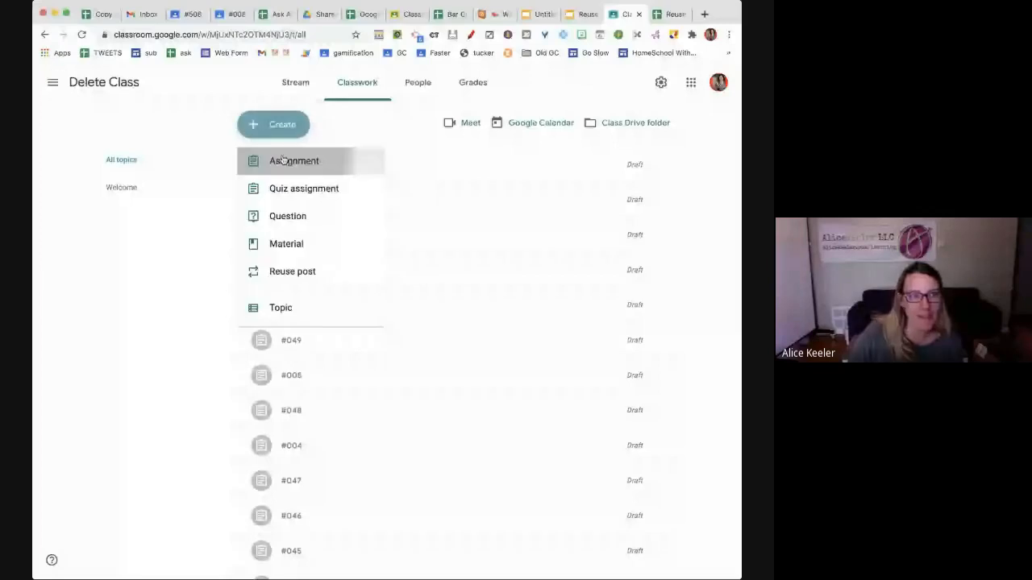
{"action": "left_click", "coordinate": [282, 159]}
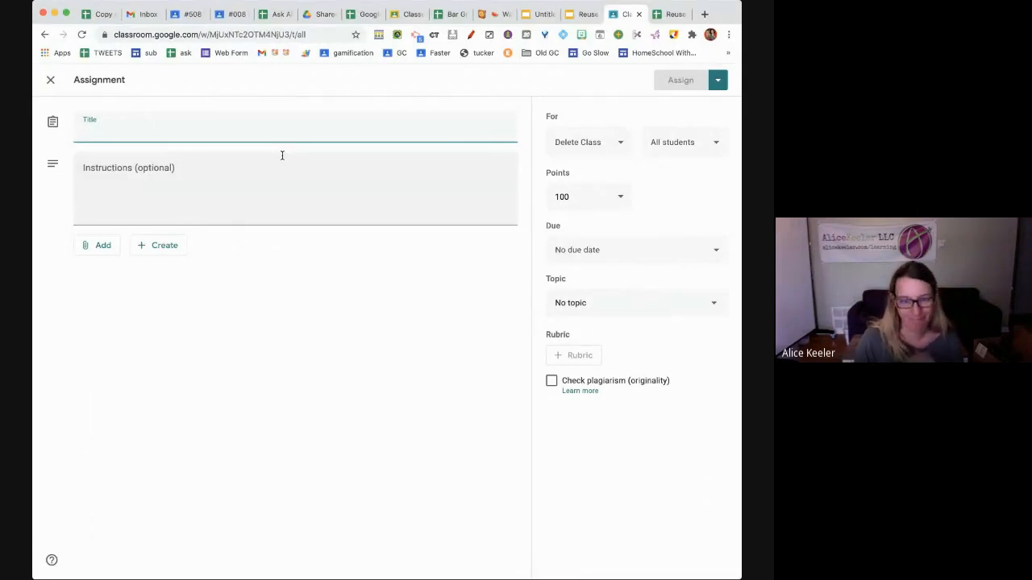
{"action": "left_click", "coordinate": [50, 80]}
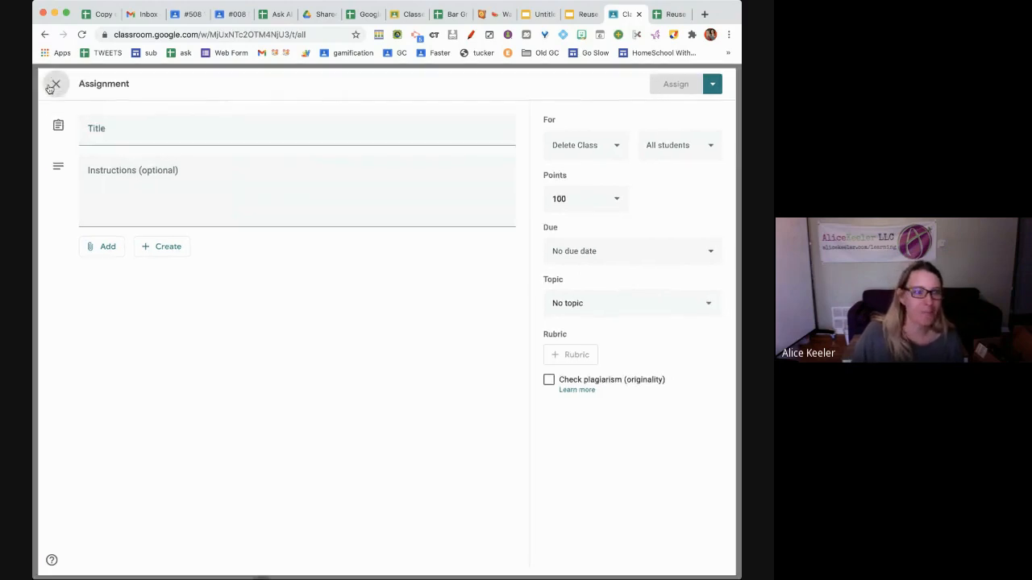
{"action": "scroll", "coordinate": [361, 371], "scroll_direction": "down", "scroll_amount": 10}
{"action": "scroll", "coordinate": [358, 370], "scroll_direction": "up", "scroll_amount": 10}
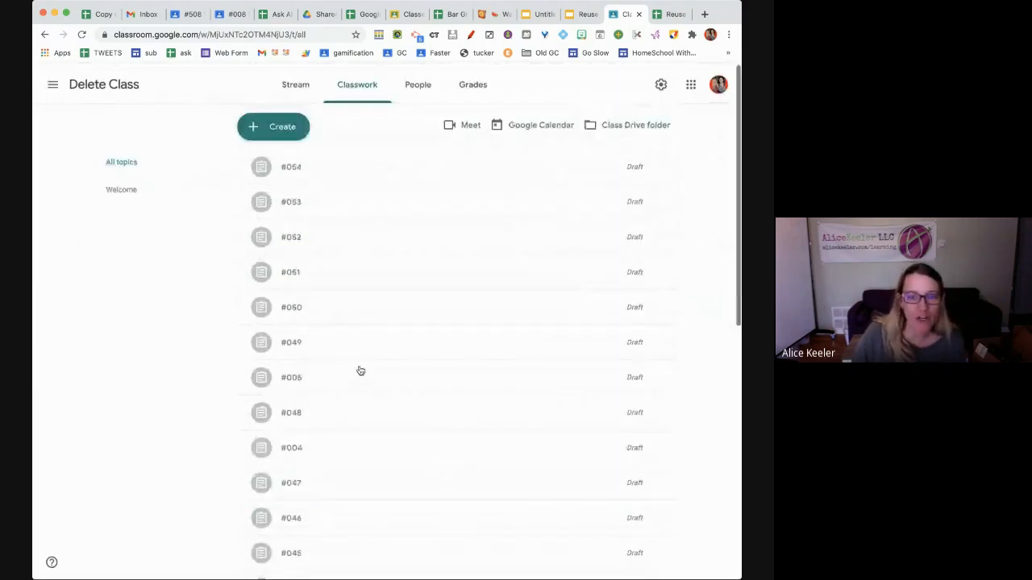
{"action": "left_click", "coordinate": [270, 129]}
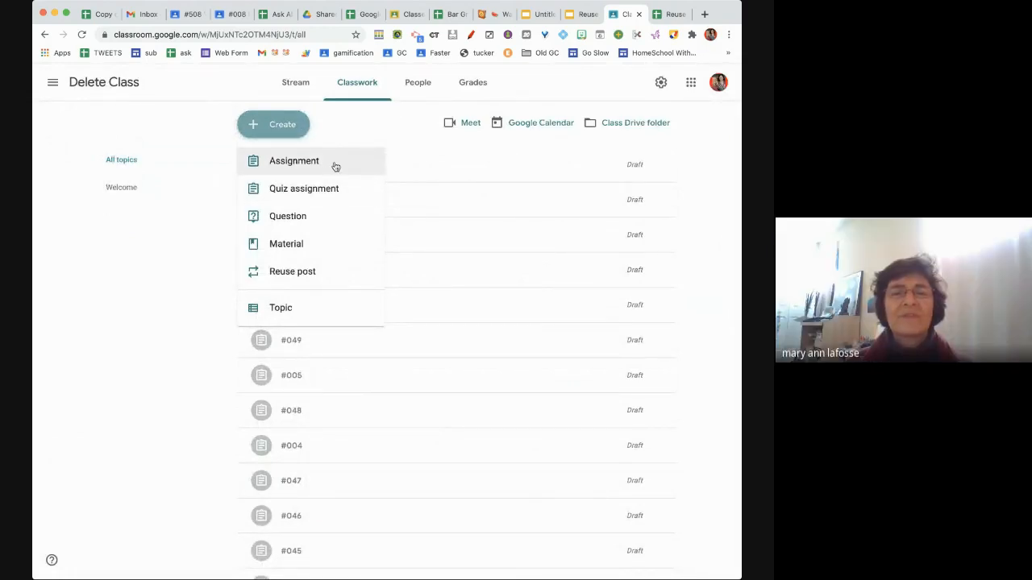
{"action": "left_click", "coordinate": [288, 127]}
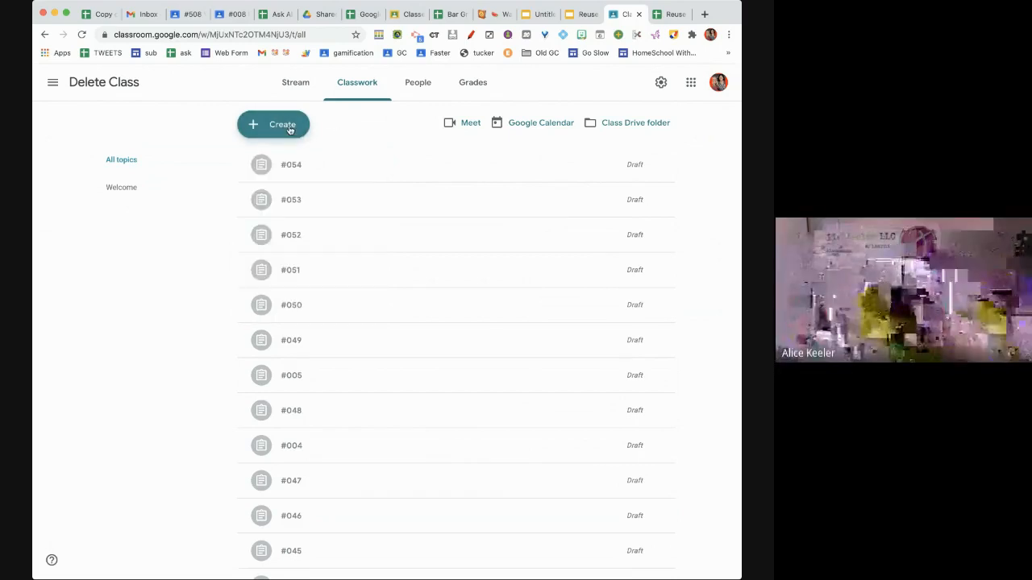
{"action": "scroll", "coordinate": [338, 182], "scroll_direction": "down", "scroll_amount": 2}
Step: Dismiss the spreadsheet's creation notice, then check the Delete Class Classwork drafts through to the Welcome topic
{"action": "left_click", "coordinate": [669, 14]}
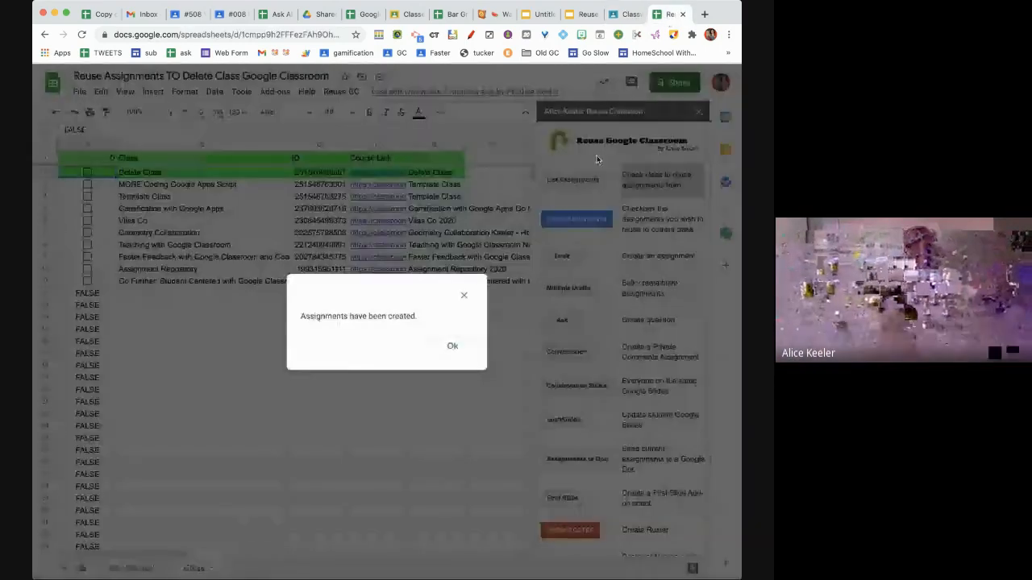
{"action": "left_click", "coordinate": [454, 347]}
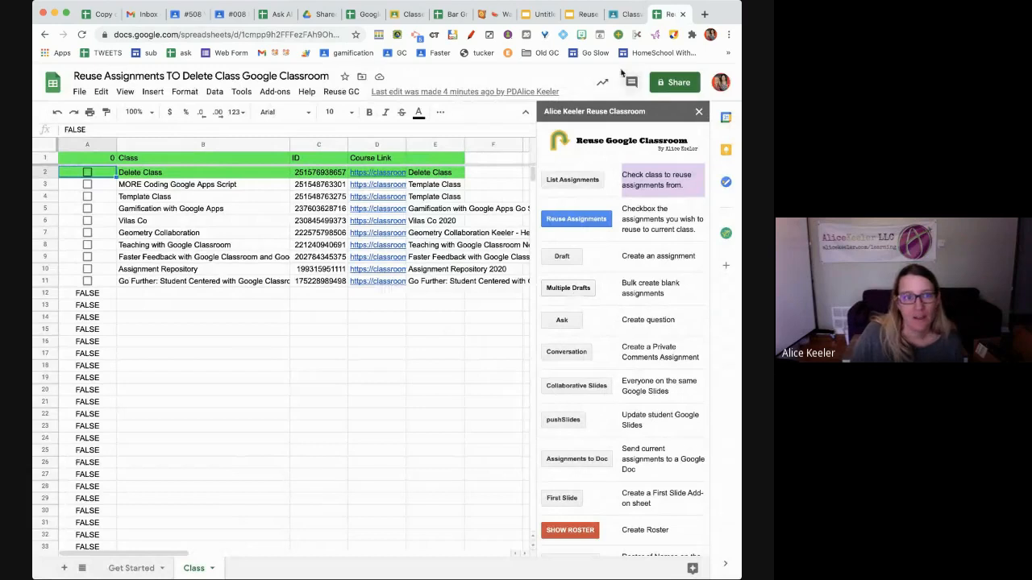
{"action": "left_click", "coordinate": [614, 15]}
{"action": "scroll", "coordinate": [417, 483], "scroll_direction": "down", "scroll_amount": 3}
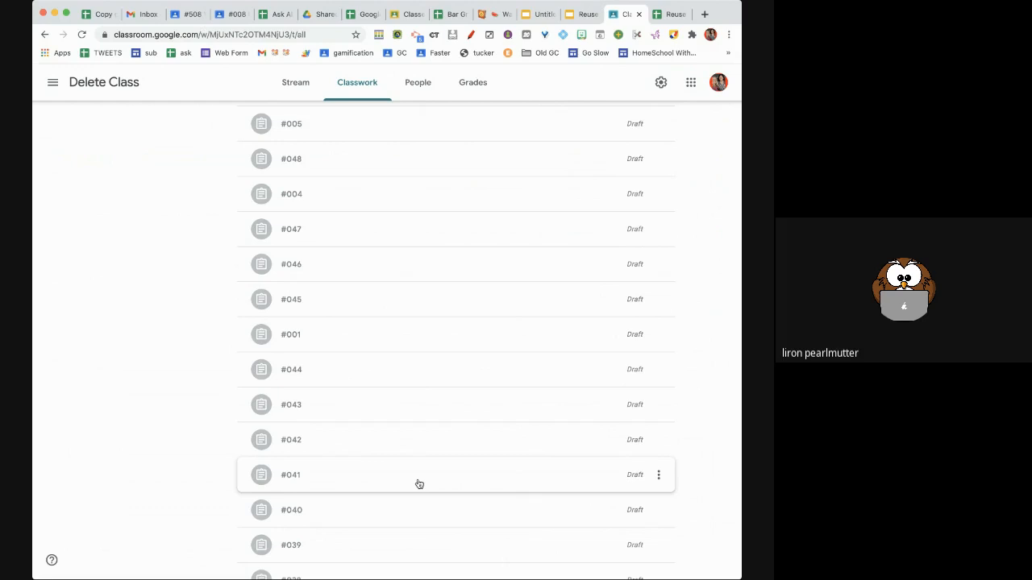
{"action": "scroll", "coordinate": [419, 484], "scroll_direction": "down", "scroll_amount": 1}
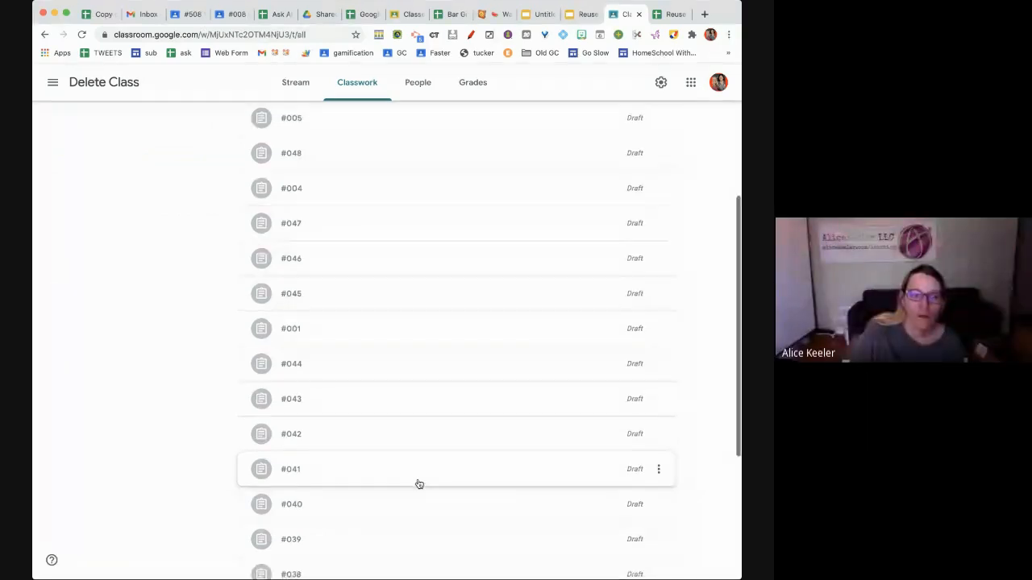
{"action": "scroll", "coordinate": [421, 479], "scroll_direction": "down", "scroll_amount": 3}
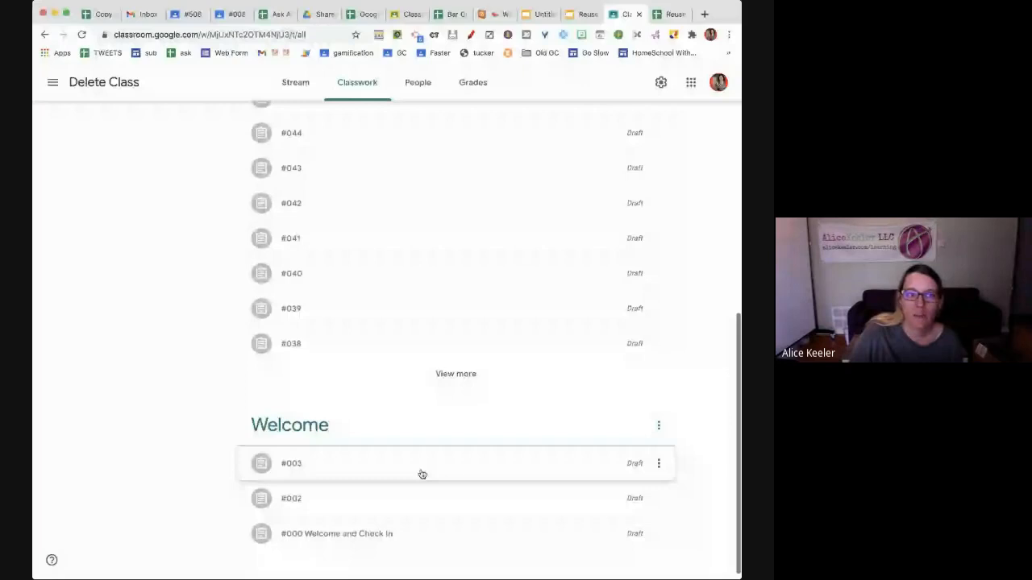
Step: Mark Delete Class in the spreadsheet's class list and return the reuse tools to their main menu
{"action": "left_click", "coordinate": [659, 14]}
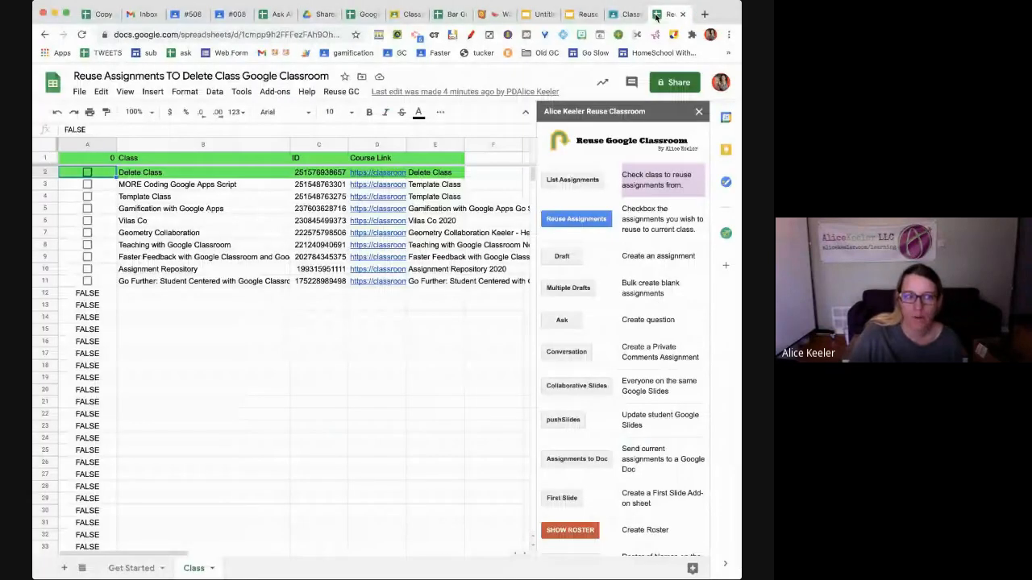
{"action": "left_click", "coordinate": [87, 172]}
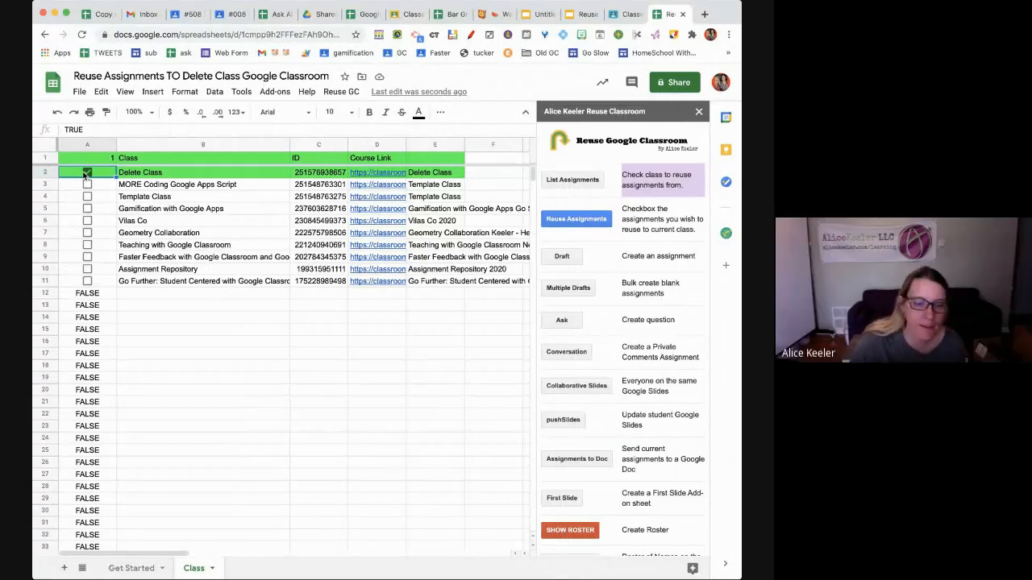
{"action": "scroll", "coordinate": [626, 411], "scroll_direction": "down", "scroll_amount": 2}
{"action": "scroll", "coordinate": [627, 411], "scroll_direction": "down", "scroll_amount": 3}
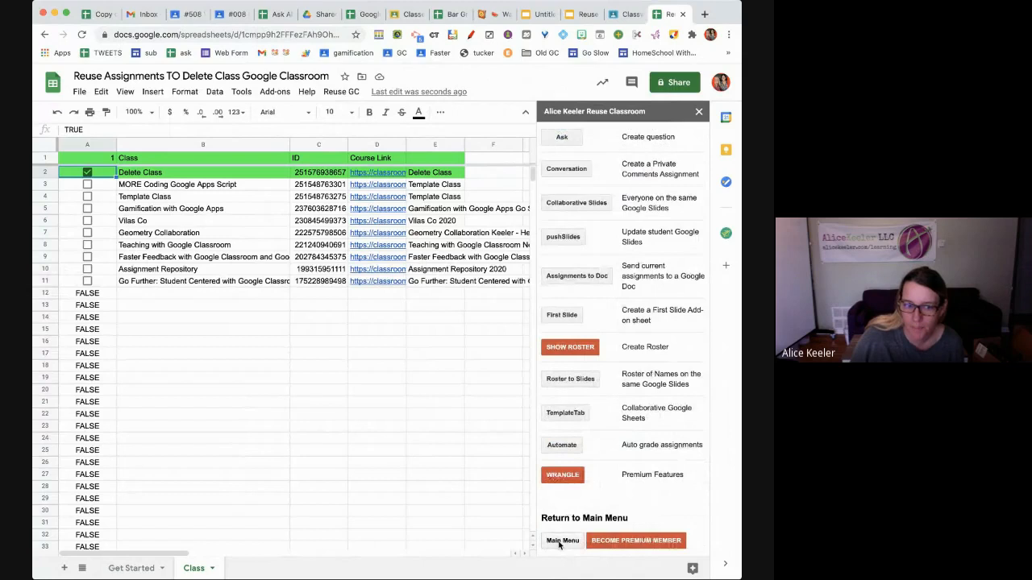
{"action": "left_click", "coordinate": [562, 541]}
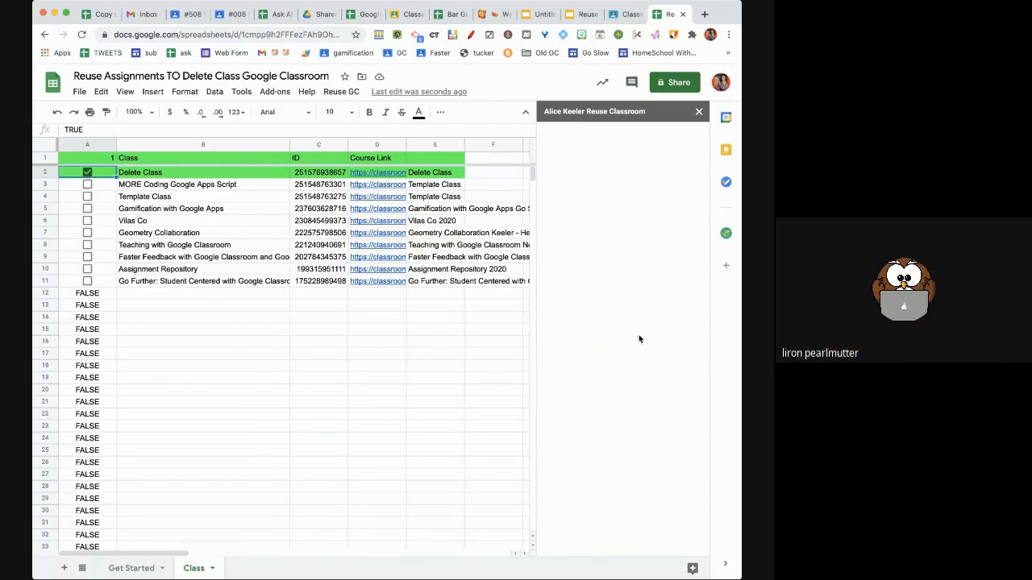
Step: Show the Reuse GC sidebar again to reload its main menu of Create Assignments and Setup options
{"action": "left_click", "coordinate": [342, 91]}
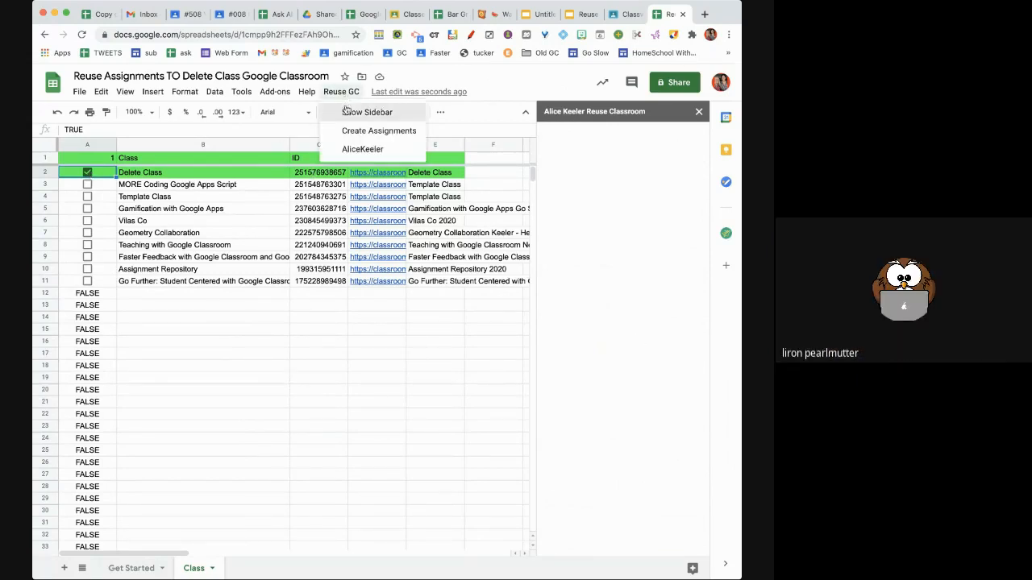
{"action": "left_click", "coordinate": [347, 112]}
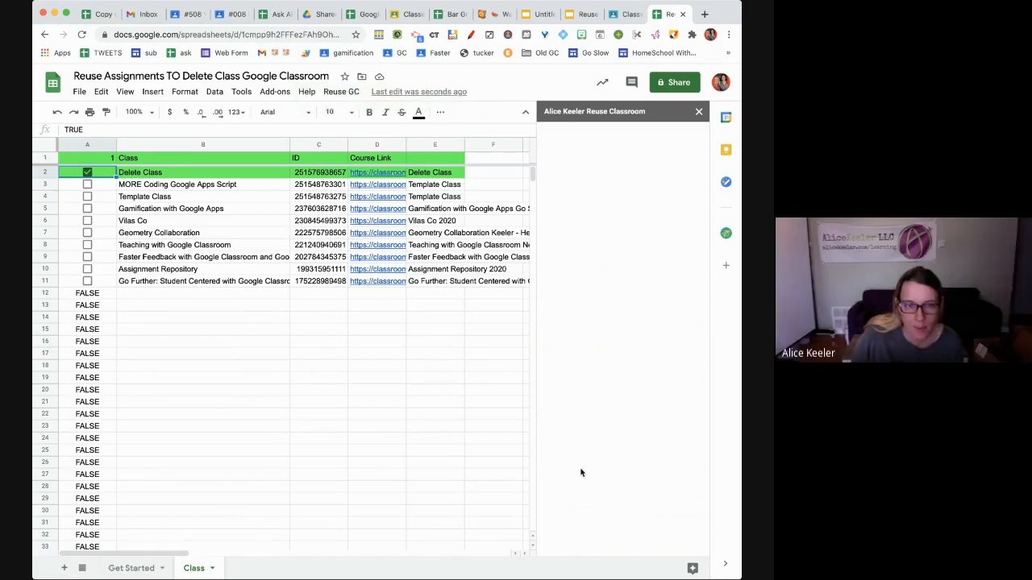
{"action": "left_click", "coordinate": [340, 92]}
{"action": "left_click", "coordinate": [357, 112]}
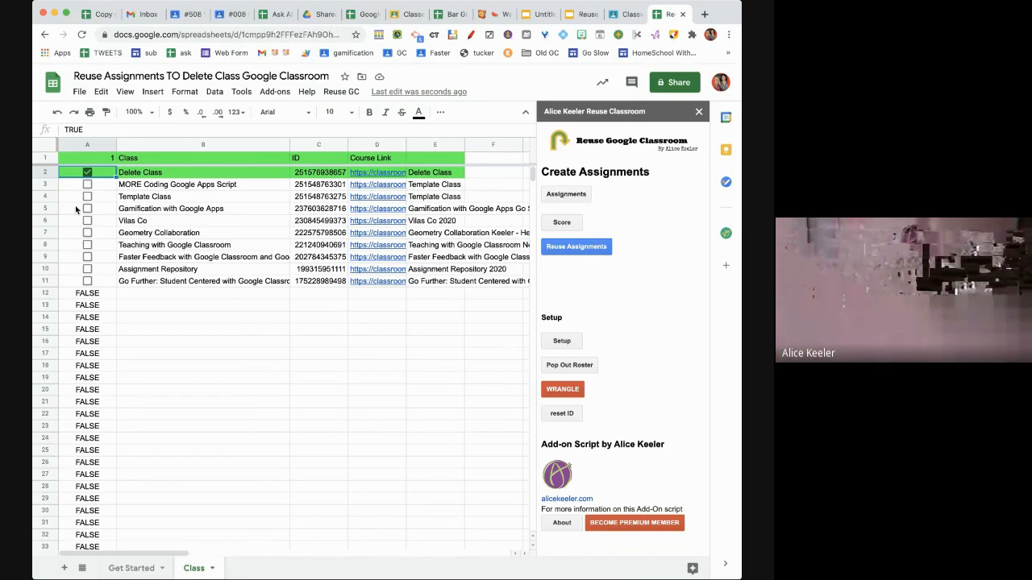
Step: Unmark Delete Class in the class list and bring up the assignment creation tools for reusing and drafting assignments
{"action": "left_click", "coordinate": [87, 173]}
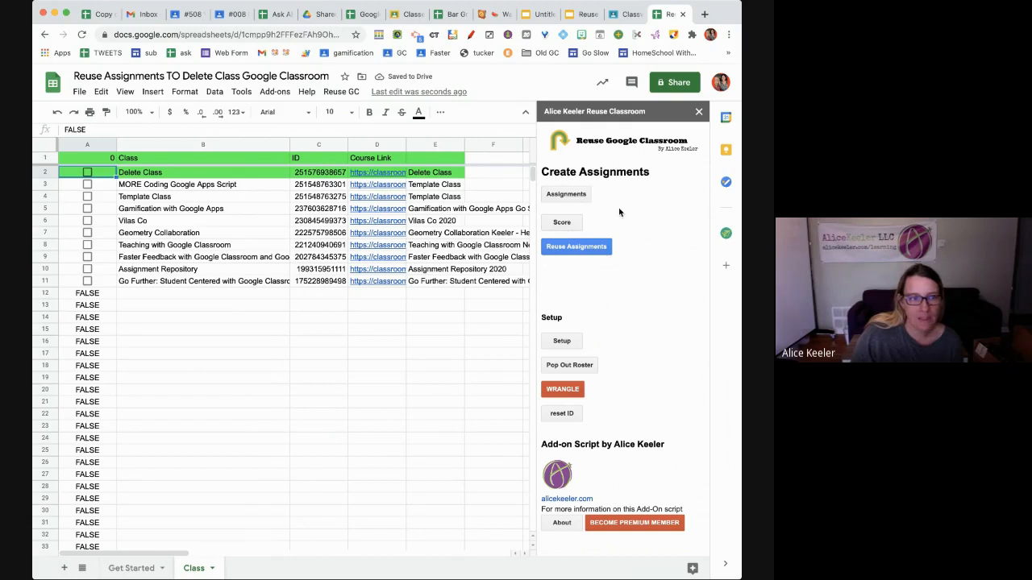
{"action": "left_click", "coordinate": [578, 198]}
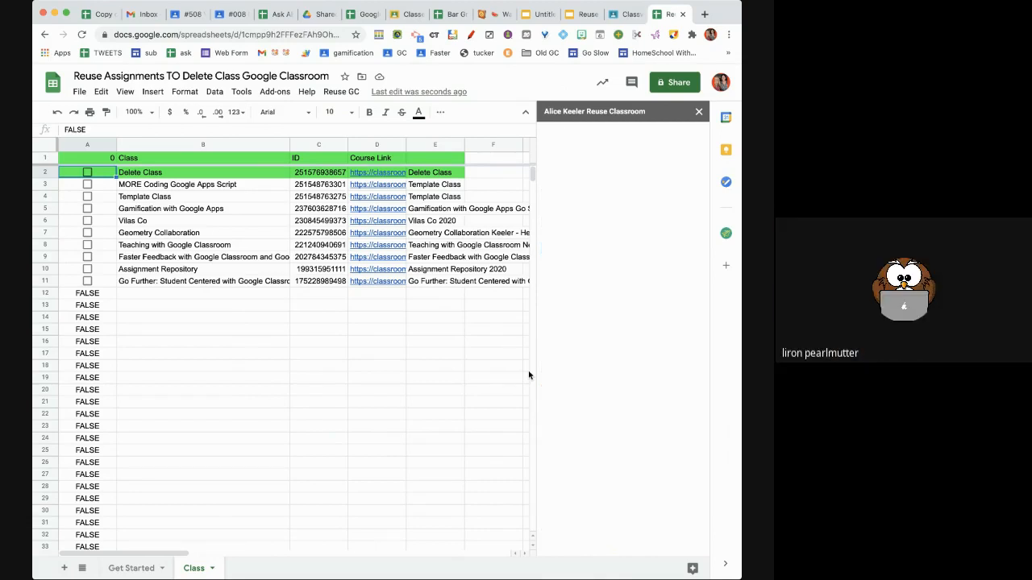
{"action": "left_click", "coordinate": [341, 91]}
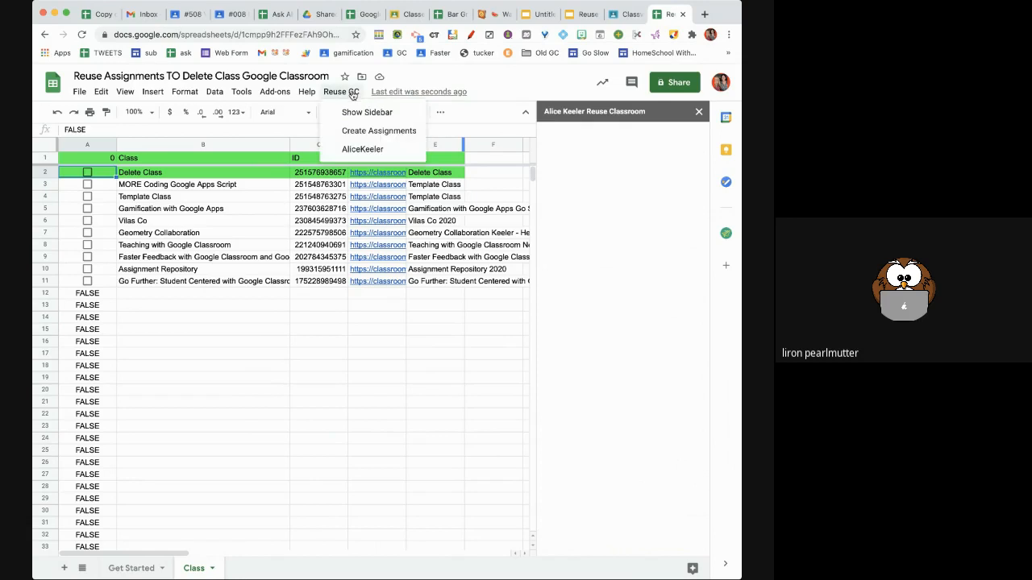
{"action": "left_click", "coordinate": [355, 132]}
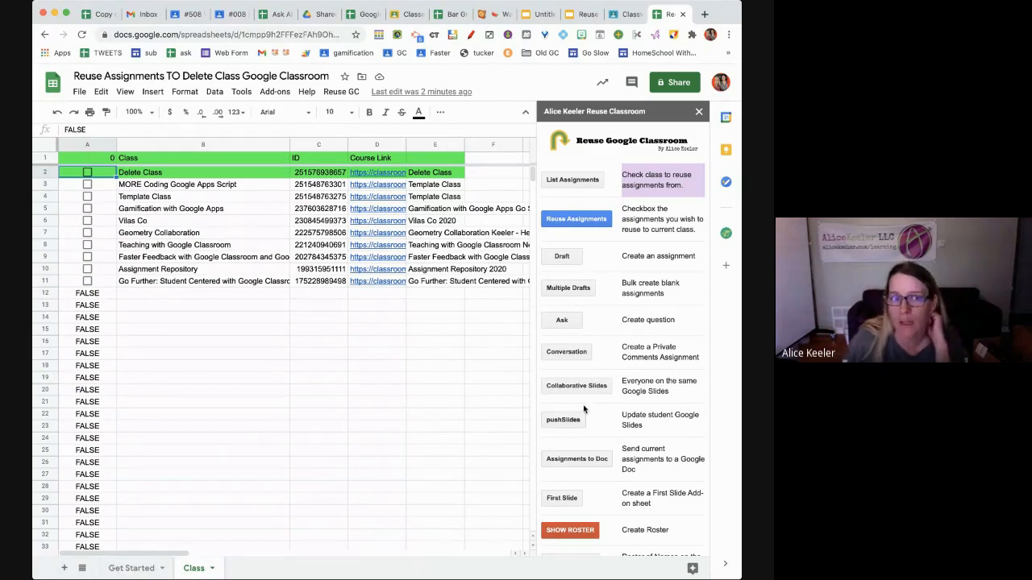
Step: Review all untopiced drafts in Delete Class Classwork and read the details of the REUSE SPREADSHEET FOR Delete Class draft
{"action": "left_click", "coordinate": [626, 14]}
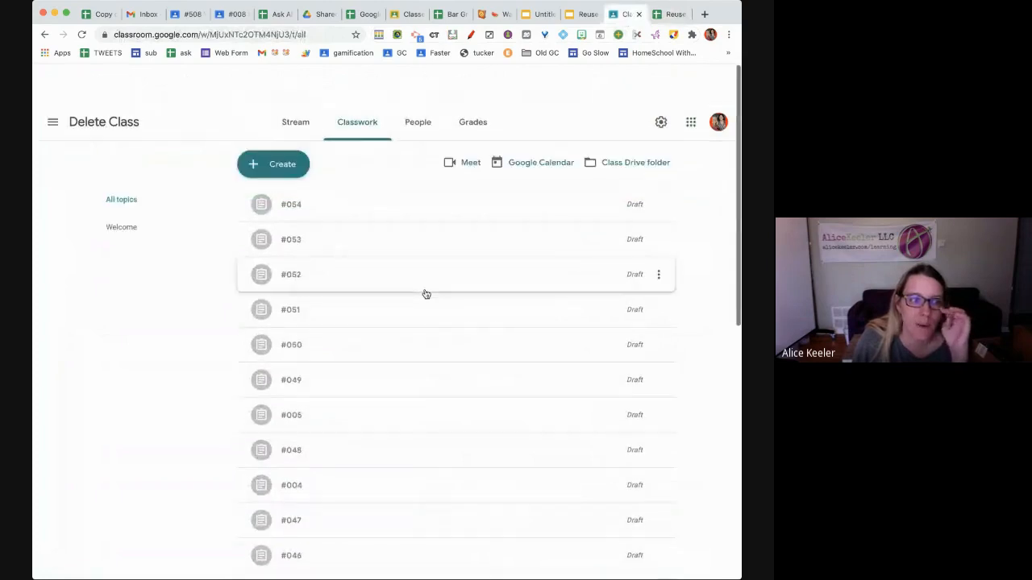
{"action": "scroll", "coordinate": [382, 400], "scroll_direction": "down", "scroll_amount": 5}
{"action": "left_click", "coordinate": [456, 471]}
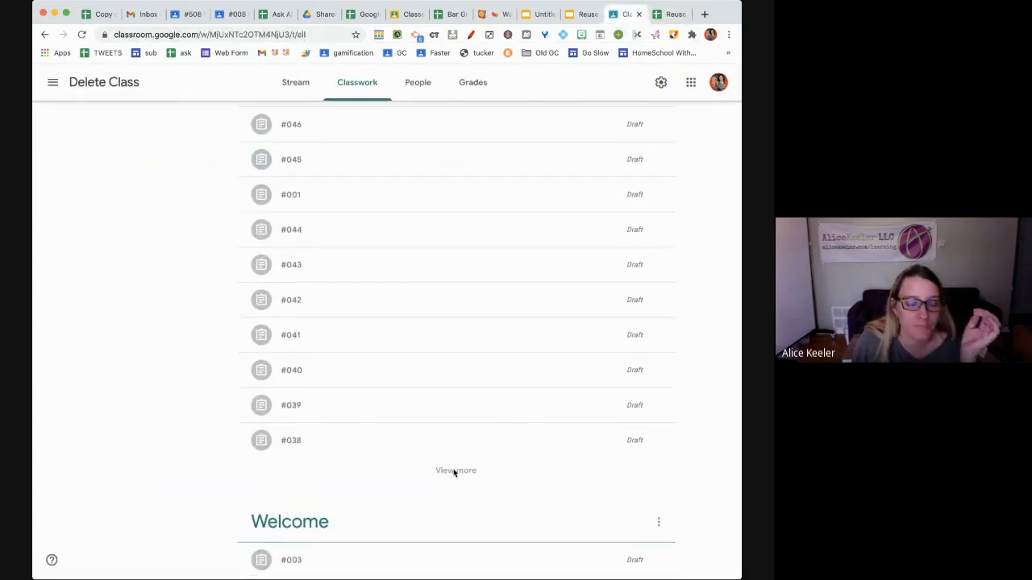
{"action": "scroll", "coordinate": [496, 360], "scroll_direction": "down", "scroll_amount": 4}
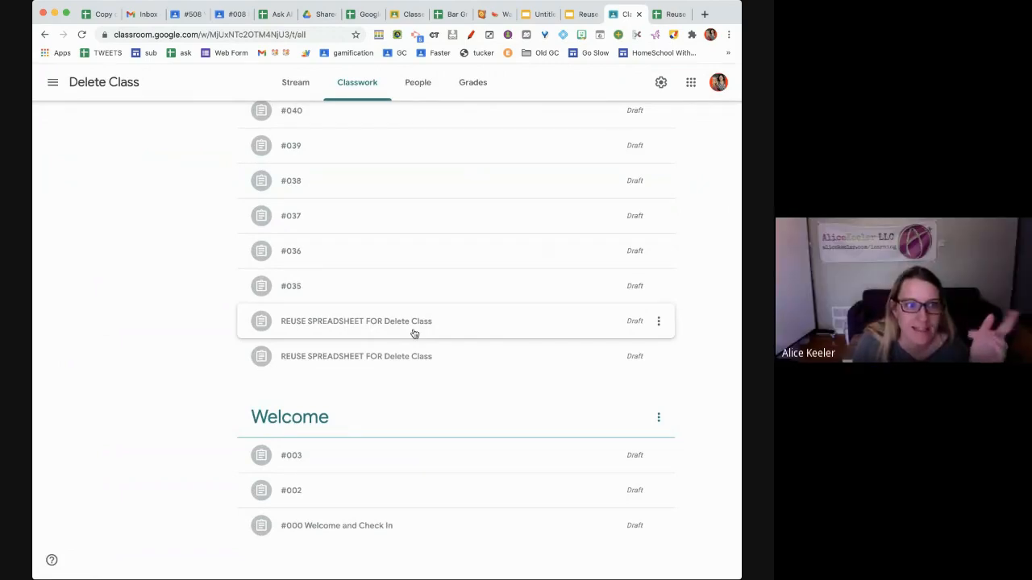
{"action": "scroll", "coordinate": [415, 334], "scroll_direction": "up", "scroll_amount": 7}
{"action": "scroll", "coordinate": [414, 334], "scroll_direction": "down", "scroll_amount": 5}
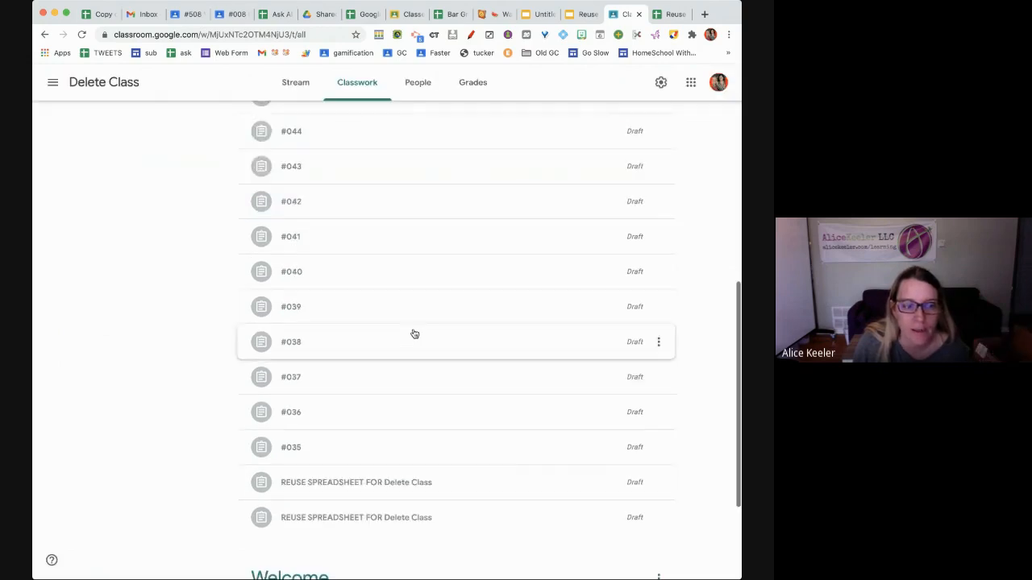
{"action": "scroll", "coordinate": [415, 333], "scroll_direction": "down", "scroll_amount": 2}
{"action": "left_click", "coordinate": [341, 341]}
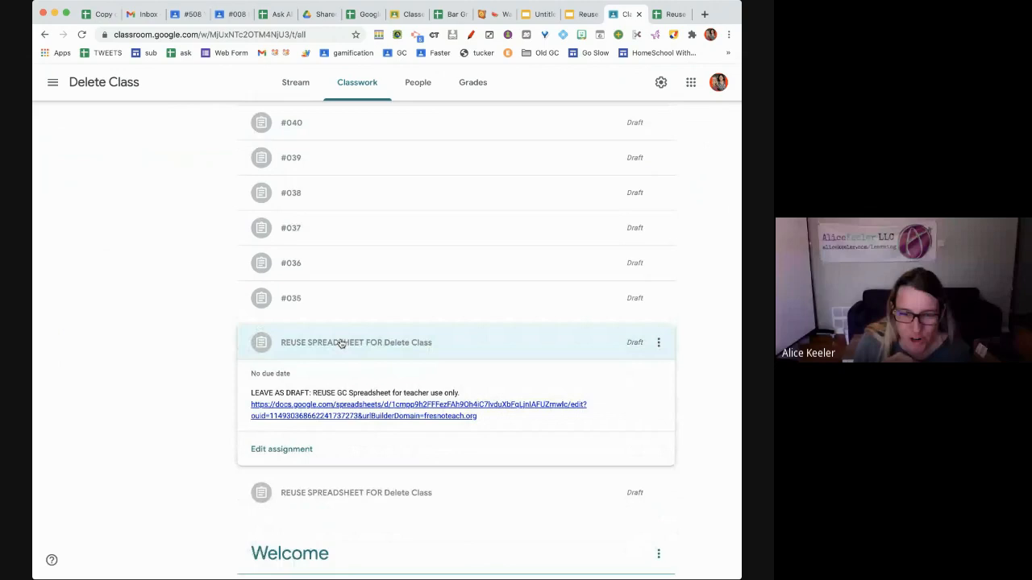
{"action": "scroll", "coordinate": [341, 343], "scroll_direction": "down", "scroll_amount": 2}
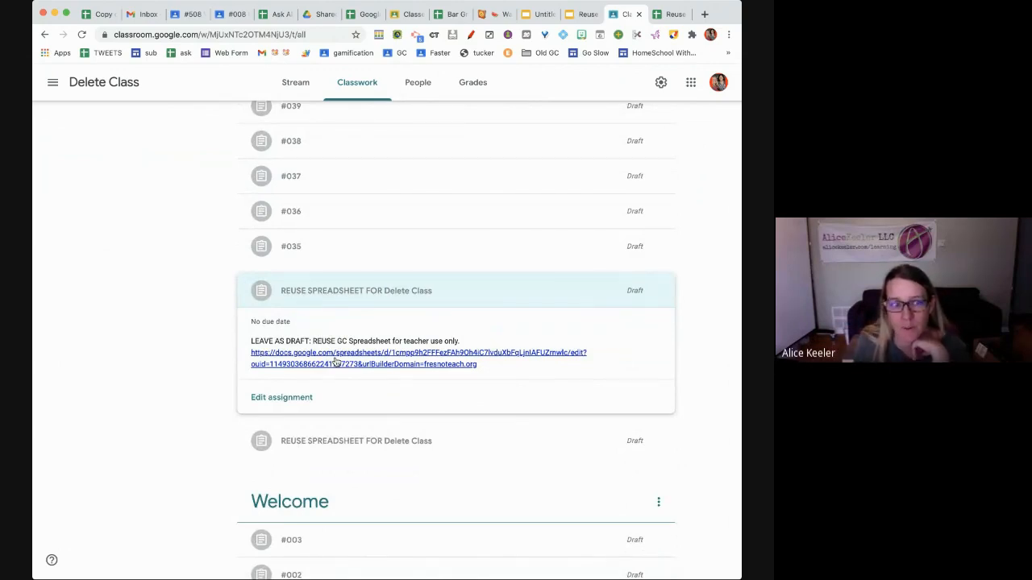
Step: List the assignments of Teaching with Google Classroom in the reuse spreadsheet and add that class's topics to the current class
{"action": "left_click", "coordinate": [659, 15]}
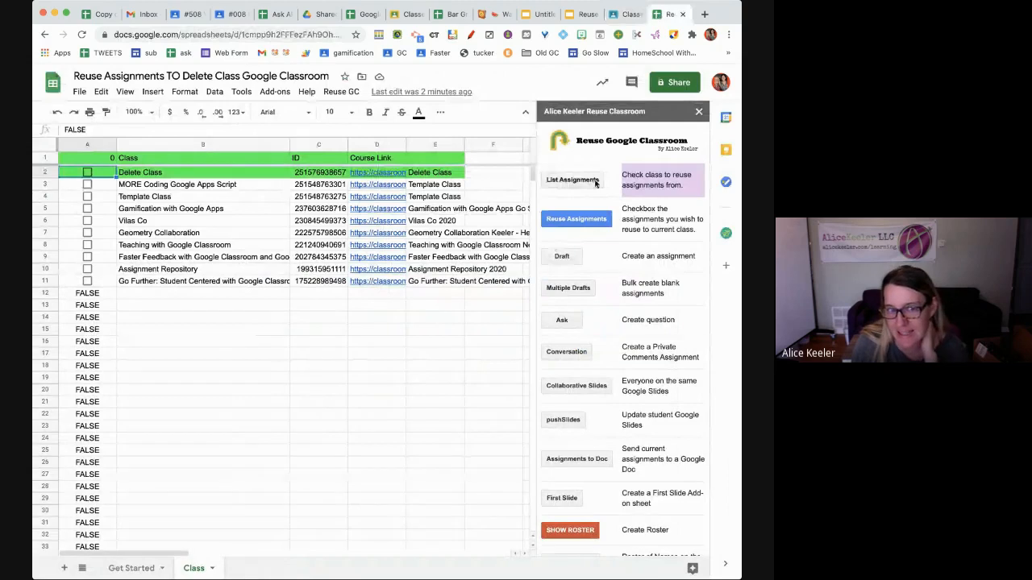
{"action": "left_click", "coordinate": [87, 244]}
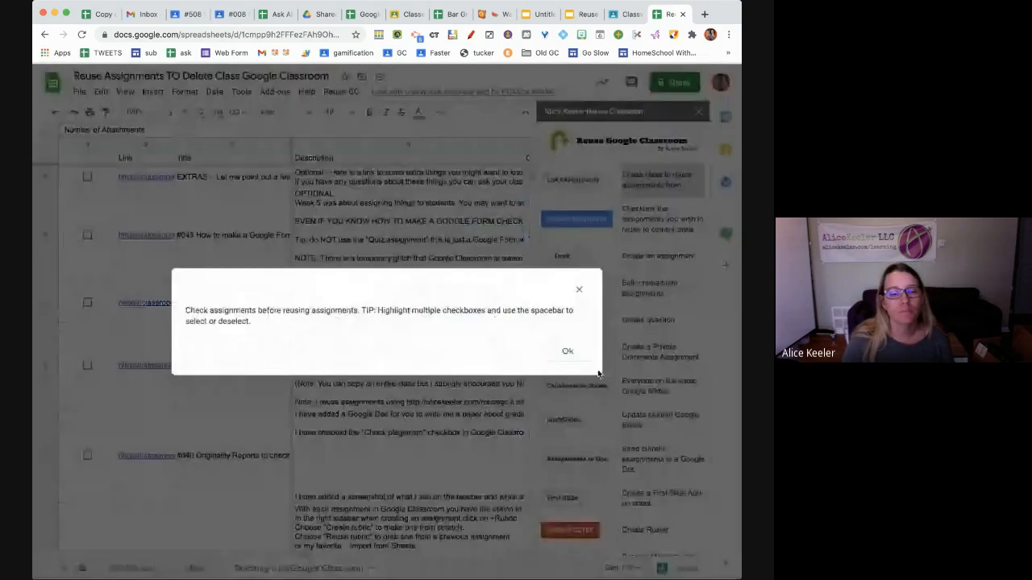
{"action": "left_click", "coordinate": [575, 353]}
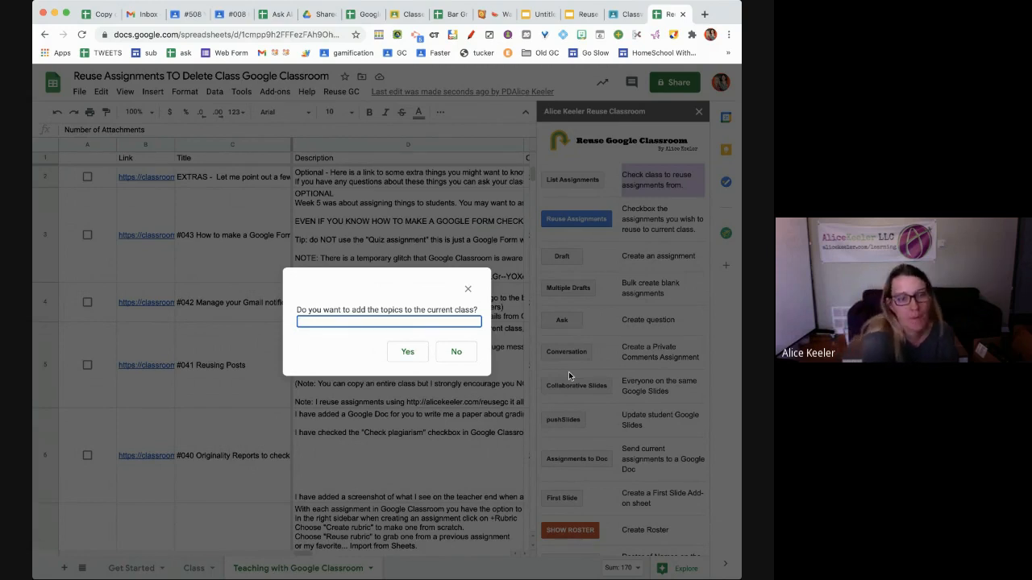
{"action": "left_click", "coordinate": [408, 352]}
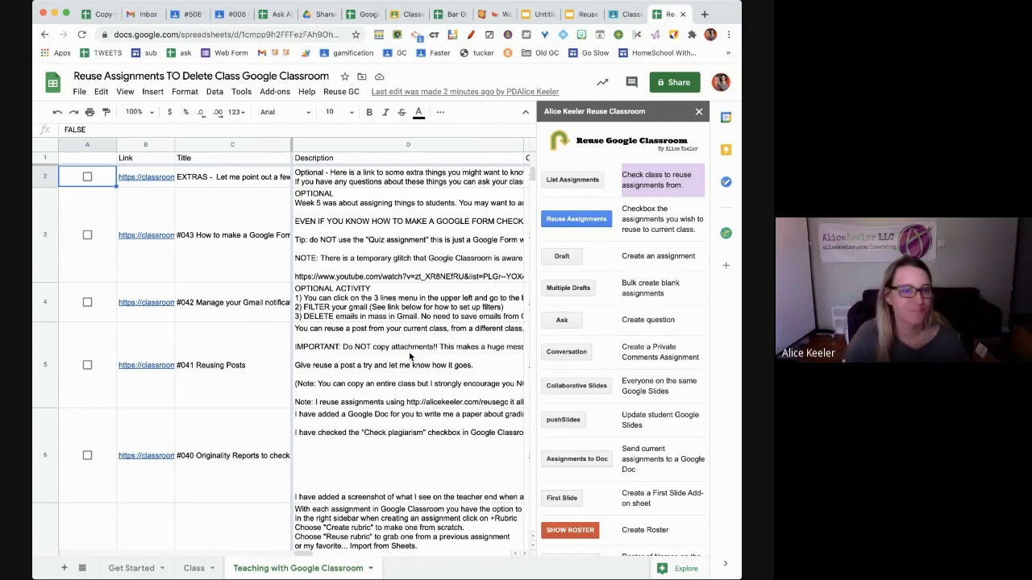
Step: Mark the EXTRAS, #042, #036, #035 and #507 assignments in the Teaching with Google Classroom sheet for reuse
{"action": "left_click", "coordinate": [87, 177]}
{"action": "scroll", "coordinate": [94, 427], "scroll_direction": "down", "scroll_amount": 1}
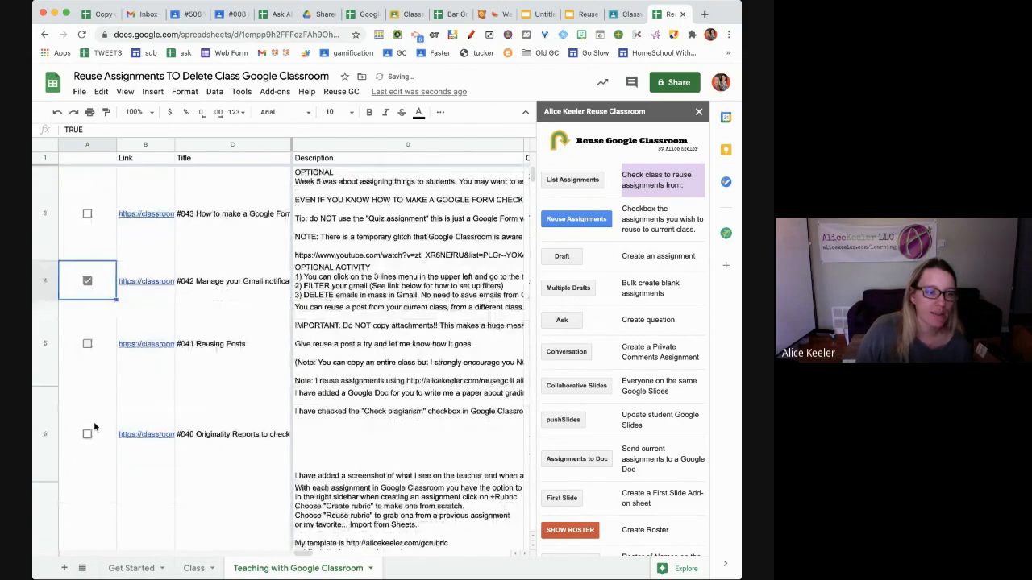
{"action": "scroll", "coordinate": [93, 422], "scroll_direction": "down", "scroll_amount": 5}
{"action": "left_click", "coordinate": [87, 376]}
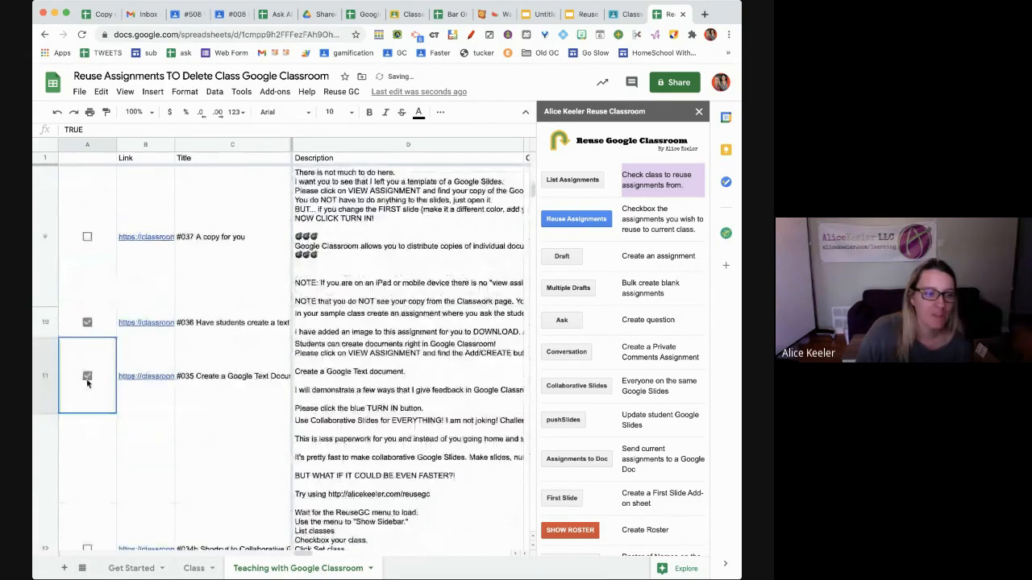
{"action": "scroll", "coordinate": [88, 379], "scroll_direction": "down", "scroll_amount": 8}
{"action": "left_click", "coordinate": [87, 374]}
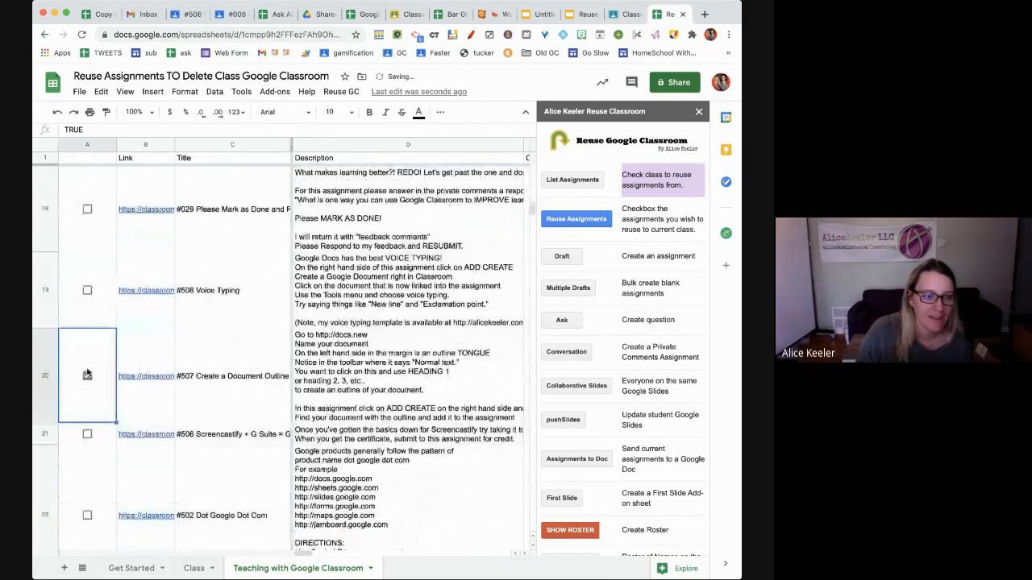
Step: Mark the #504, #503, #021 and #023 assignments further down the sheet for reuse
{"action": "scroll", "coordinate": [87, 362], "scroll_direction": "down", "scroll_amount": 4}
{"action": "left_click", "coordinate": [87, 331]}
{"action": "left_click", "coordinate": [87, 458]}
{"action": "scroll", "coordinate": [87, 459], "scroll_direction": "down", "scroll_amount": 5}
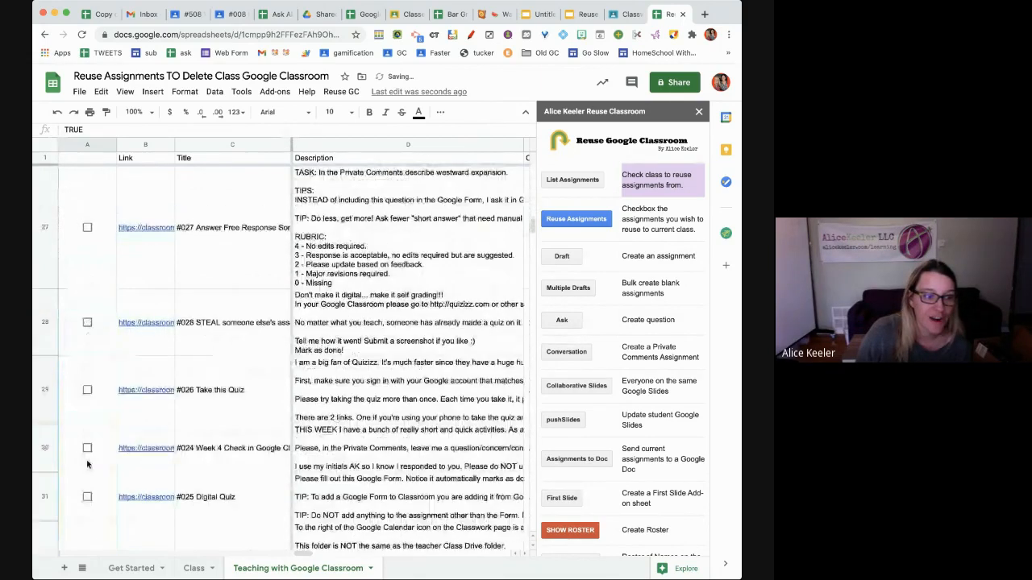
{"action": "scroll", "coordinate": [87, 393], "scroll_direction": "down", "scroll_amount": 4}
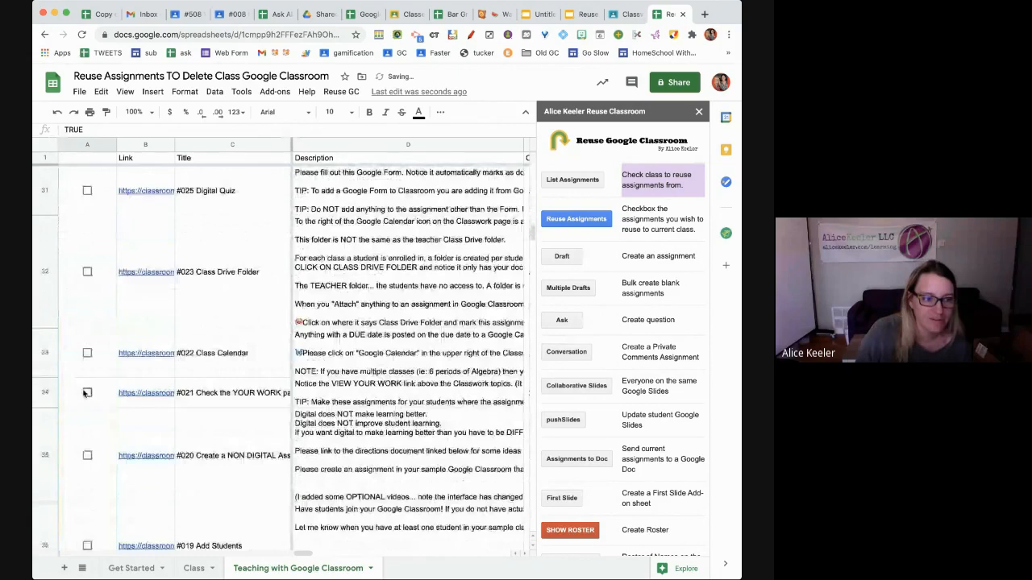
{"action": "left_click", "coordinate": [87, 393]}
{"action": "left_click", "coordinate": [87, 272]}
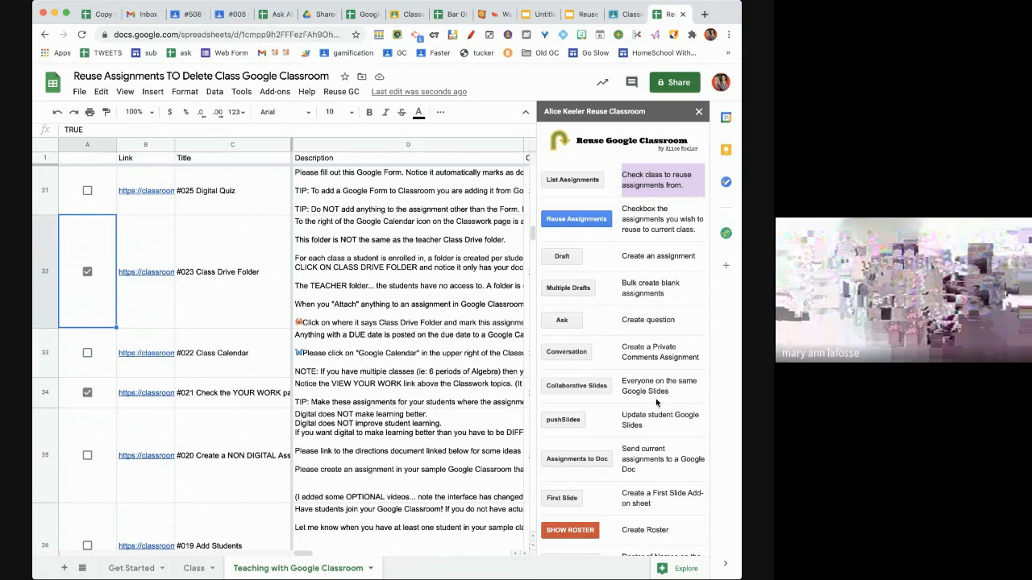
Step: Reuse the marked assignments in Delete Class as published posts rather than drafts, and check them on the Classwork page
{"action": "left_click", "coordinate": [592, 219]}
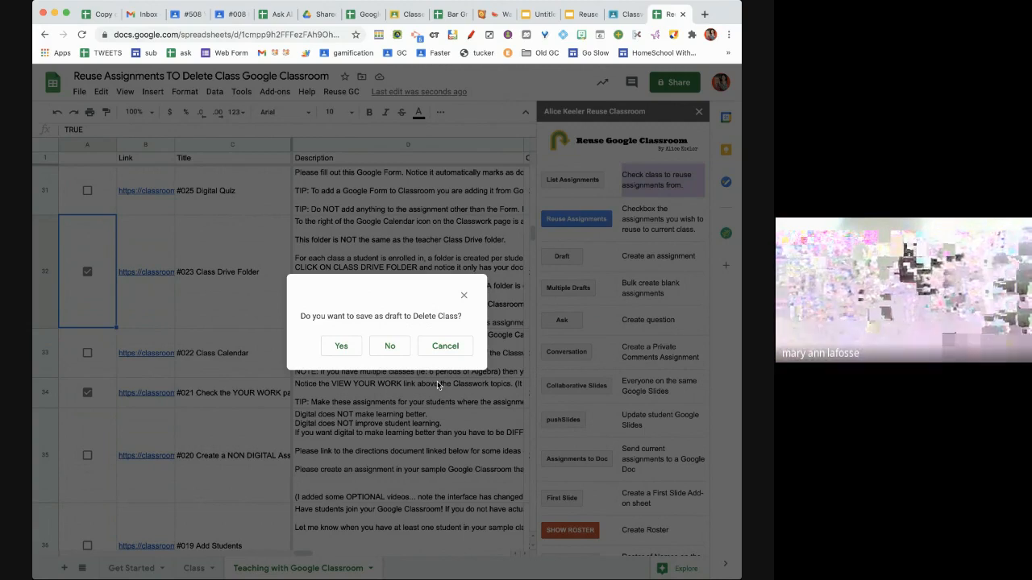
{"action": "left_click", "coordinate": [390, 346]}
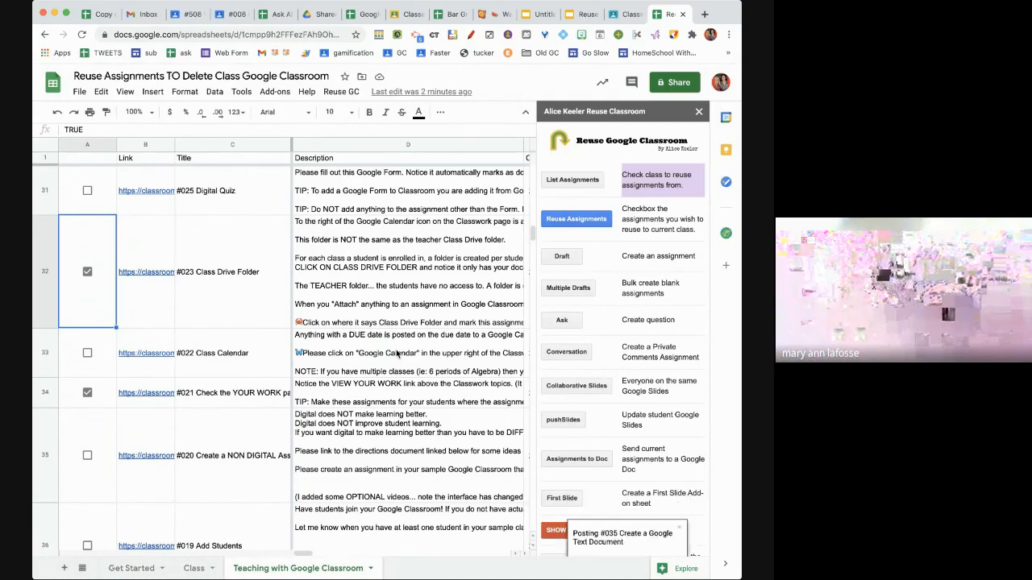
{"action": "left_click", "coordinate": [623, 18]}
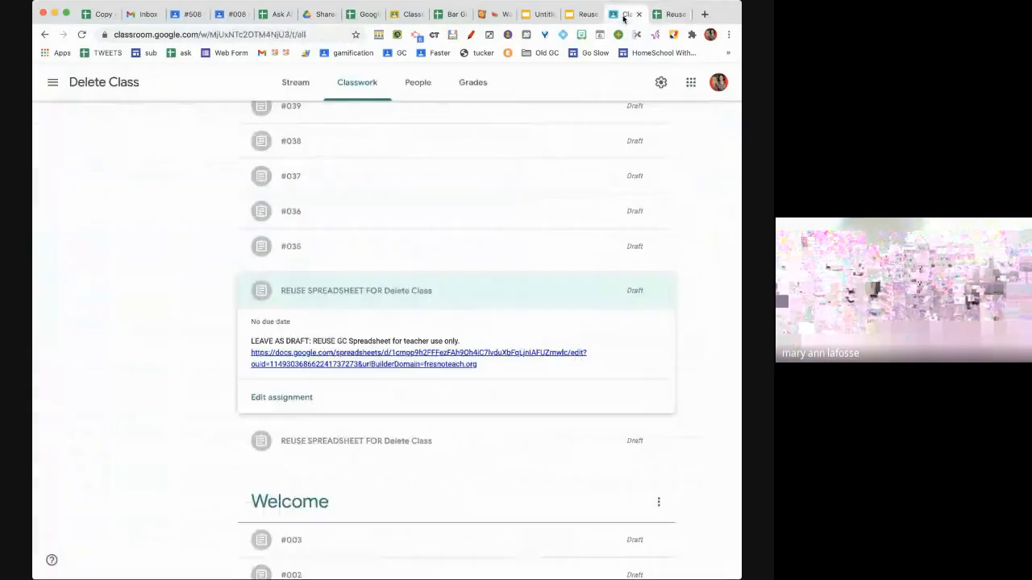
{"action": "scroll", "coordinate": [534, 295], "scroll_direction": "up", "scroll_amount": 2}
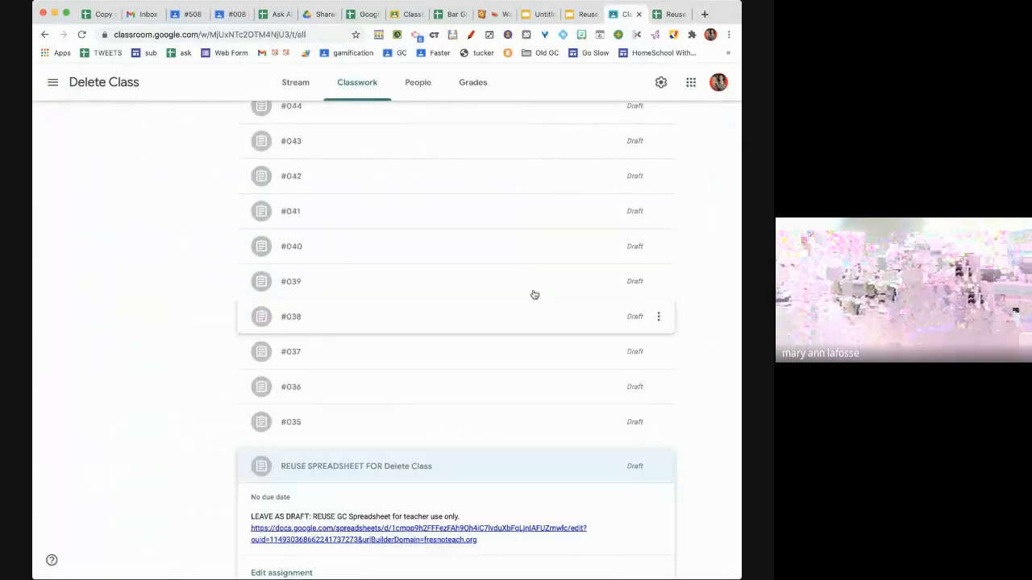
{"action": "left_click", "coordinate": [534, 295]}
{"action": "scroll", "coordinate": [535, 428], "scroll_direction": "up", "scroll_amount": 6}
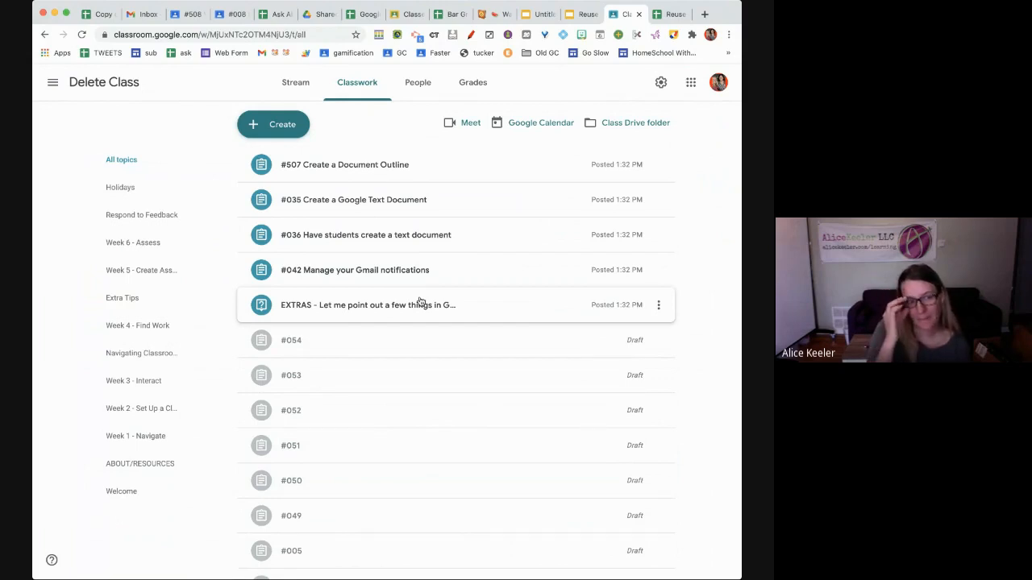
Step: Move #042 Manage your Gmail notifications out of the untopiced posts and #023 Class Drive Folder into the Week 1 - Navigate topic
{"action": "left_click_drag", "start_coordinate": [422, 269], "coordinate": [454, 325]}
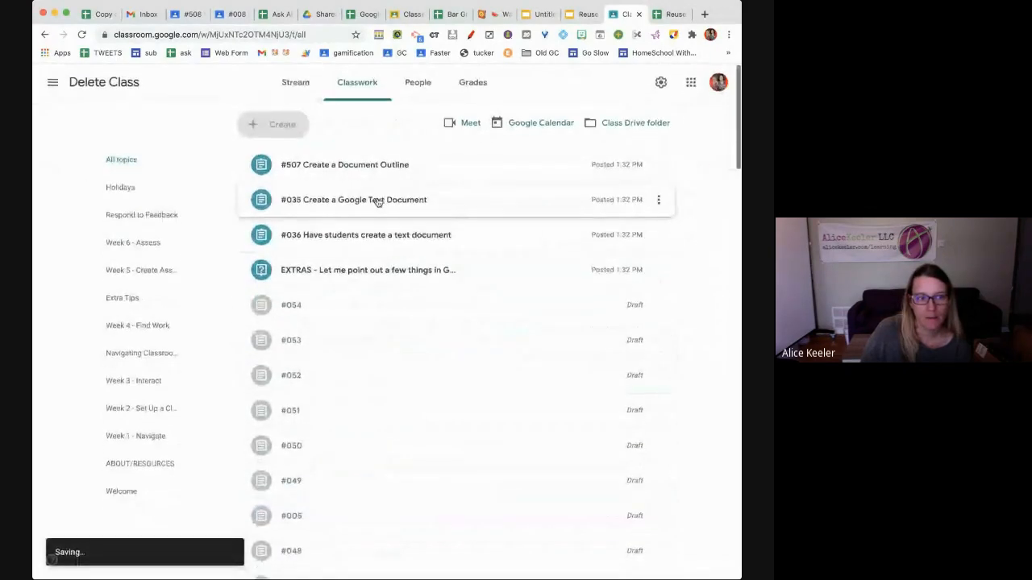
{"action": "scroll", "coordinate": [412, 371], "scroll_direction": "down", "scroll_amount": 6}
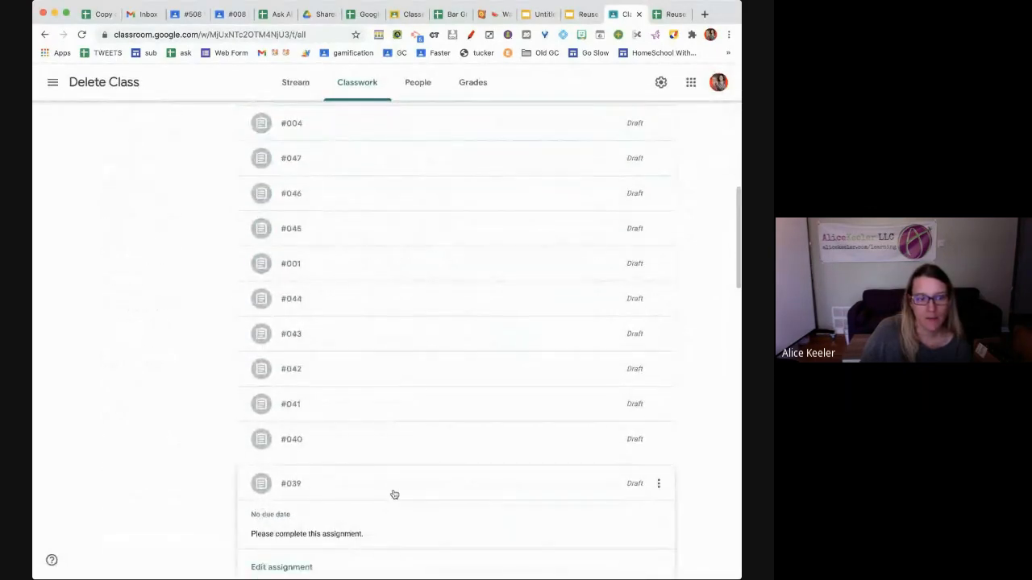
{"action": "scroll", "coordinate": [394, 495], "scroll_direction": "up", "scroll_amount": 8}
{"action": "left_click_drag", "start_coordinate": [384, 339], "coordinate": [394, 299]}
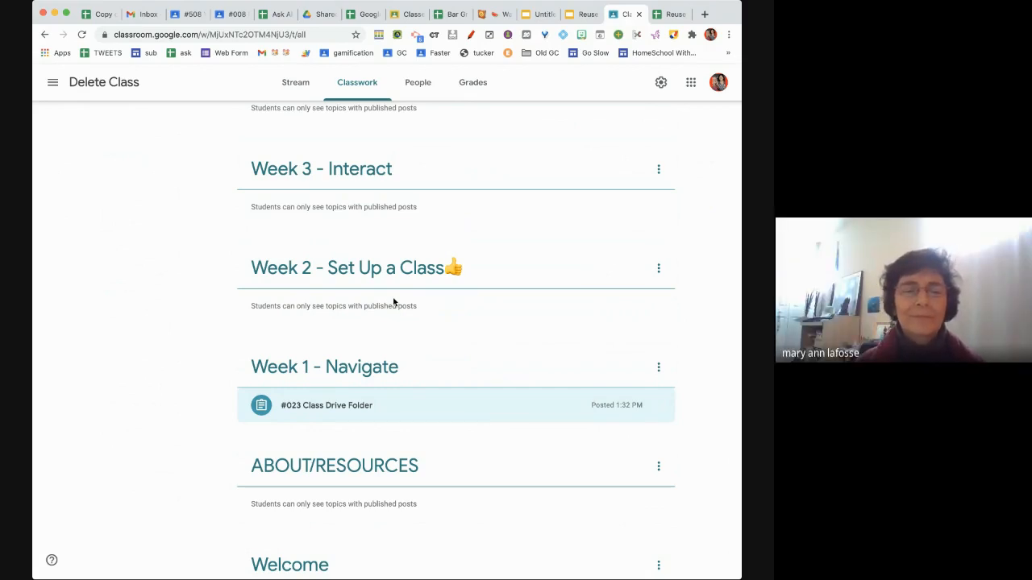
{"action": "scroll", "coordinate": [393, 302], "scroll_direction": "up", "scroll_amount": 20}
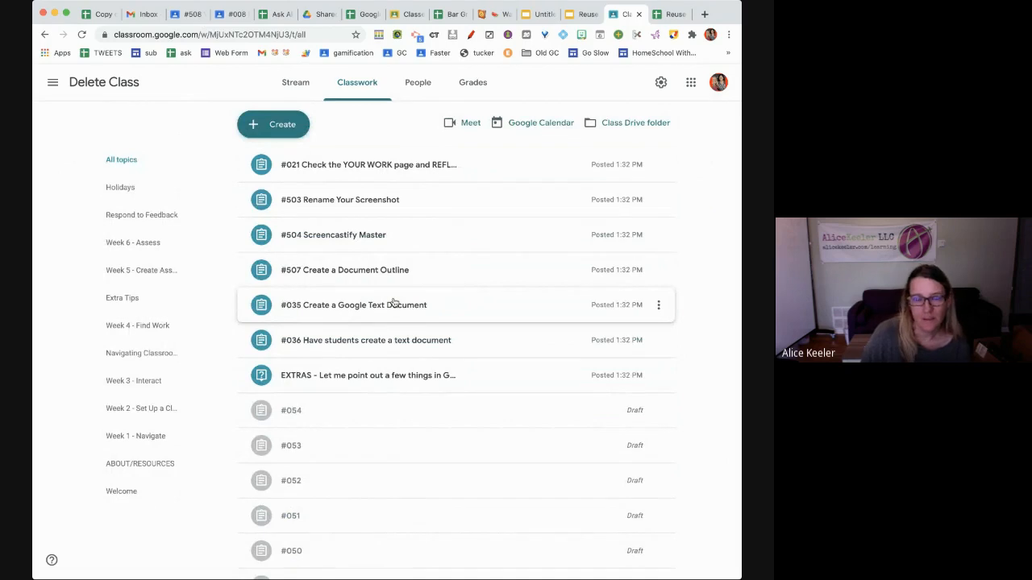
Step: Back in the reuse spreadsheet, mark #020, #019 Add Students and Check In for Intro to Google Classroom for reuse
{"action": "left_click", "coordinate": [673, 14]}
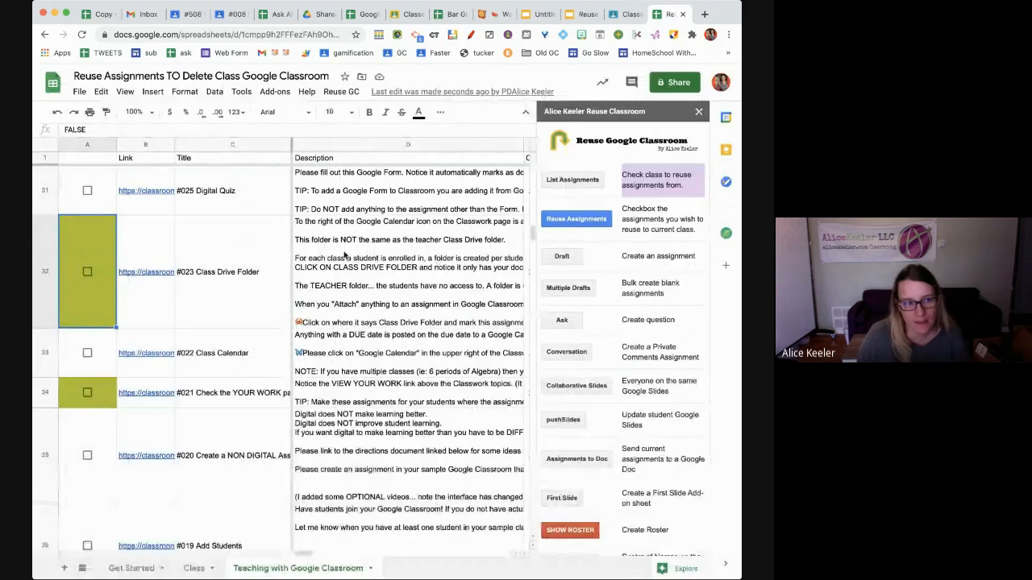
{"action": "scroll", "coordinate": [184, 410], "scroll_direction": "down", "scroll_amount": 3}
{"action": "left_click", "coordinate": [87, 292]}
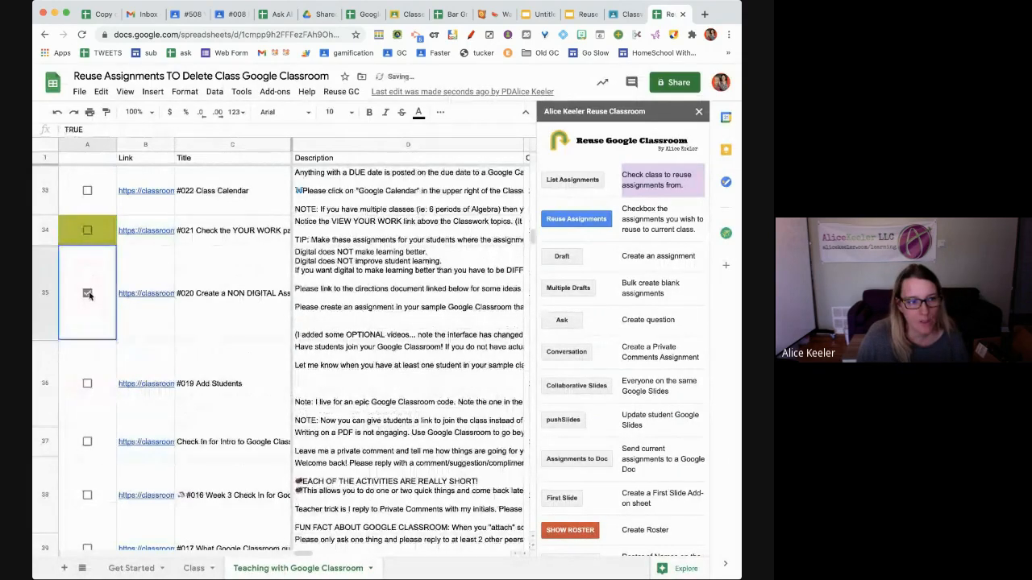
{"action": "left_click", "coordinate": [87, 384]}
{"action": "left_click", "coordinate": [87, 441]}
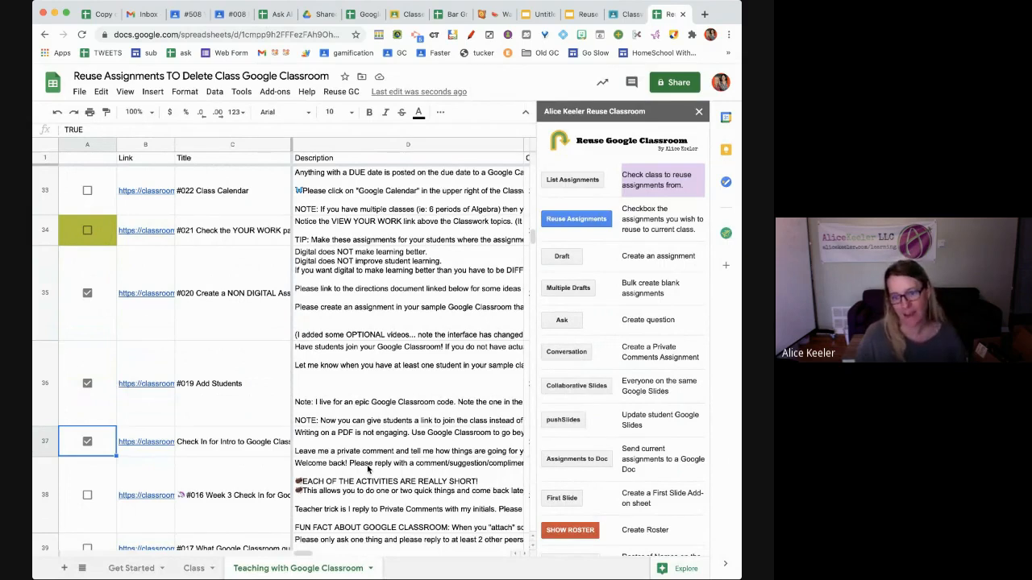
Step: Prefix the title of the Check In for Intro to Google Classroom assignment with #005
{"action": "double_click", "coordinate": [192, 442]}
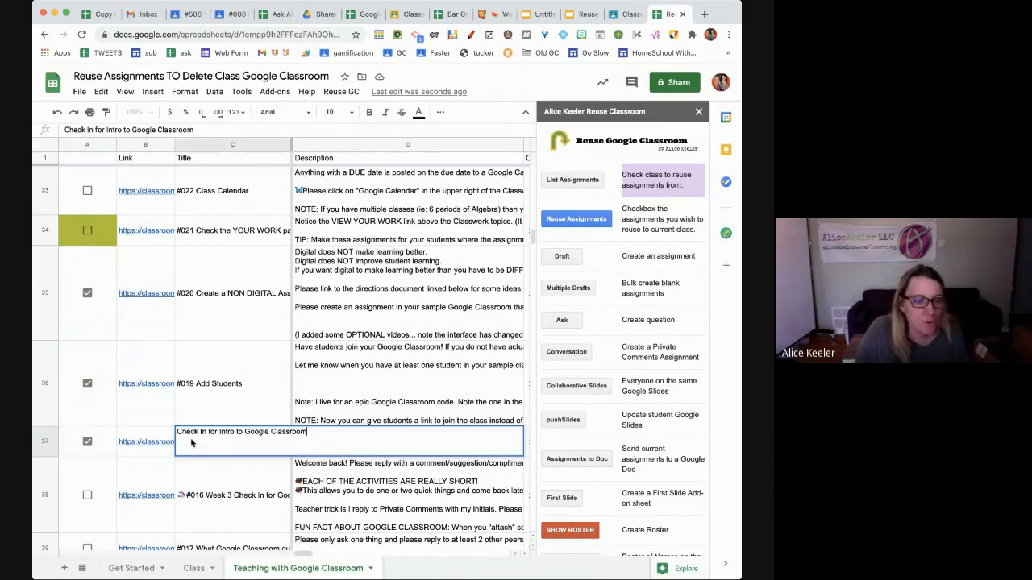
{"action": "left_click", "coordinate": [178, 431]}
{"action": "type", "text": "#"}
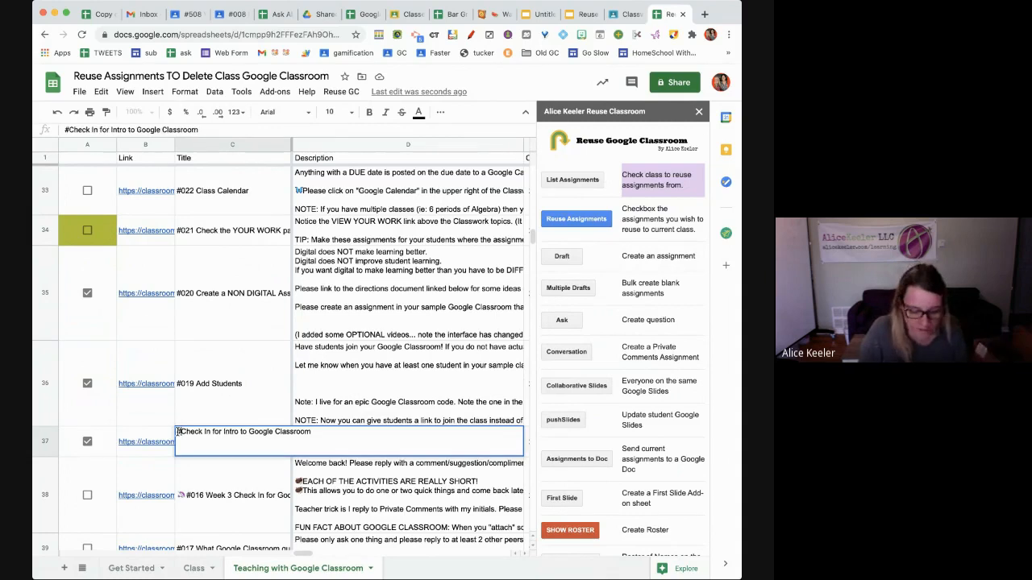
{"action": "type", "text": "005"}
{"action": "left_click", "coordinate": [189, 387]}
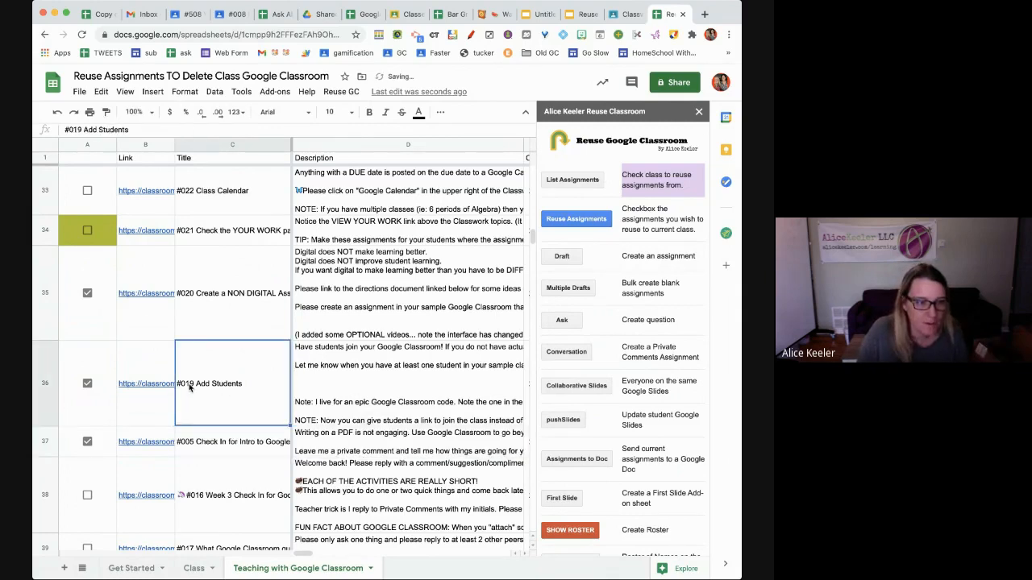
Step: Renumber the Add Students assignment title from #019 to #006 in the reuse spreadsheet
{"action": "double_click", "coordinate": [190, 388]}
{"action": "left_click", "coordinate": [191, 345]}
{"action": "key", "text": "BackSpace"}
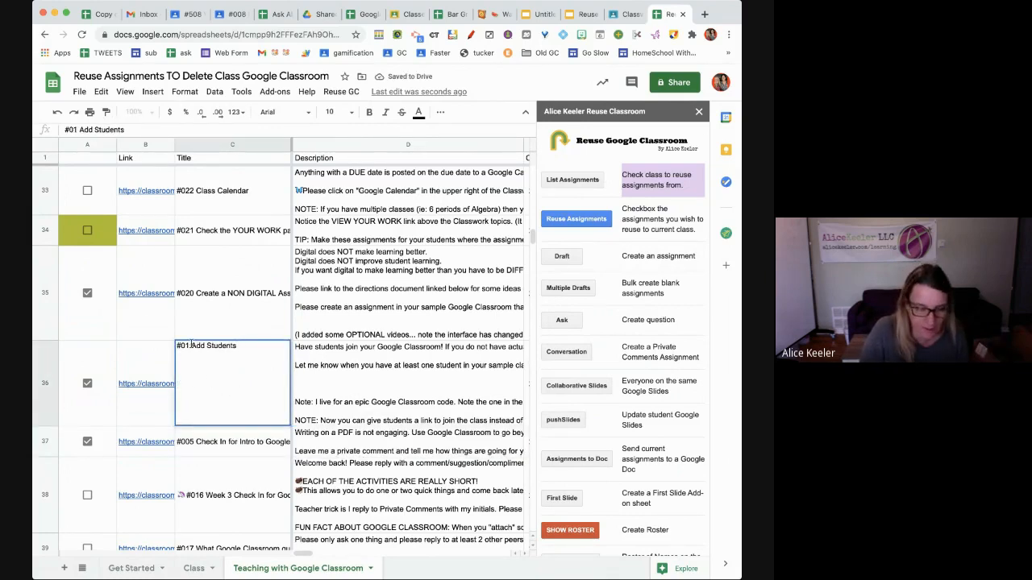
{"action": "key", "text": "BackSpace"}
{"action": "type", "text": "06"}
{"action": "key", "text": "Return"}
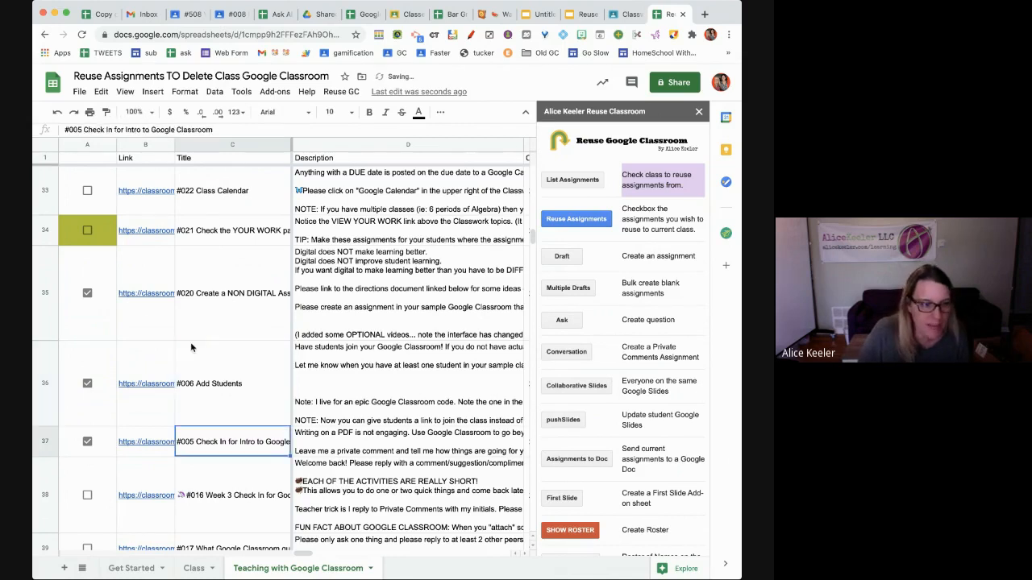
Step: Renumber the Create a NON DIGITAL Assignment title to #007
{"action": "left_click", "coordinate": [206, 306]}
{"action": "double_click", "coordinate": [206, 300]}
{"action": "left_click", "coordinate": [190, 251]}
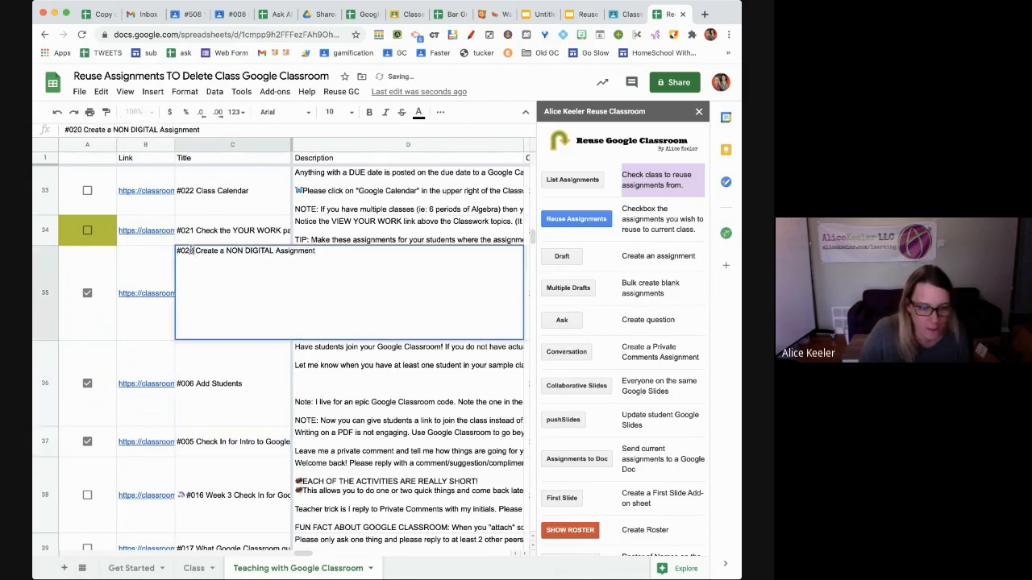
{"action": "key", "text": "BackSpace"}
{"action": "key", "text": "BackSpace"}
{"action": "type", "text": "07"}
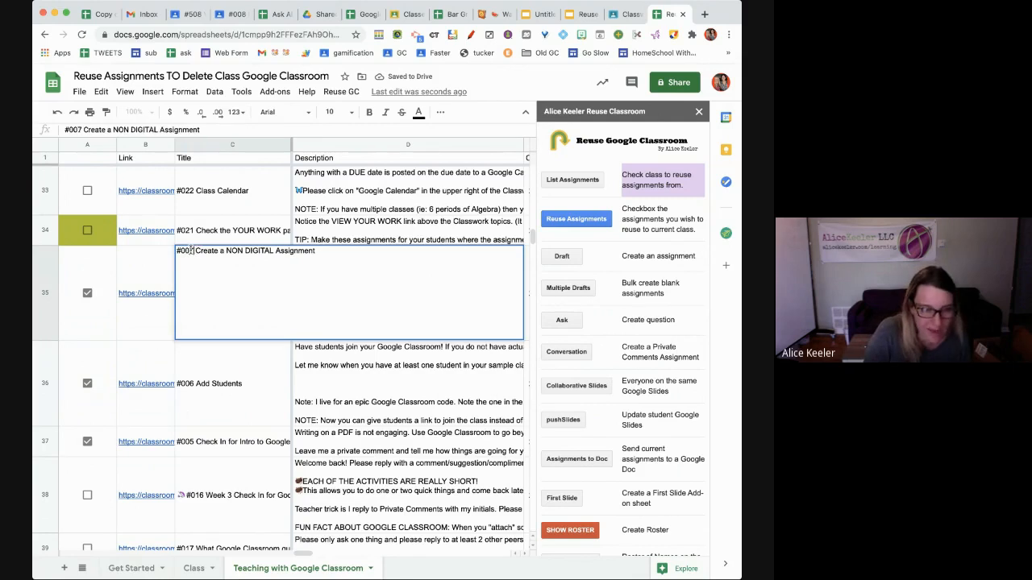
{"action": "key", "text": "Return"}
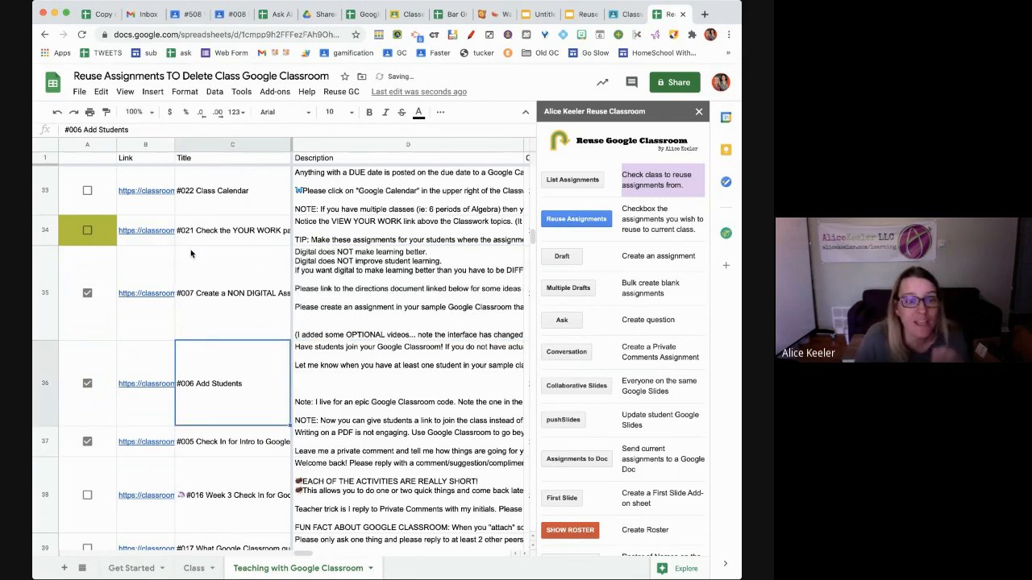
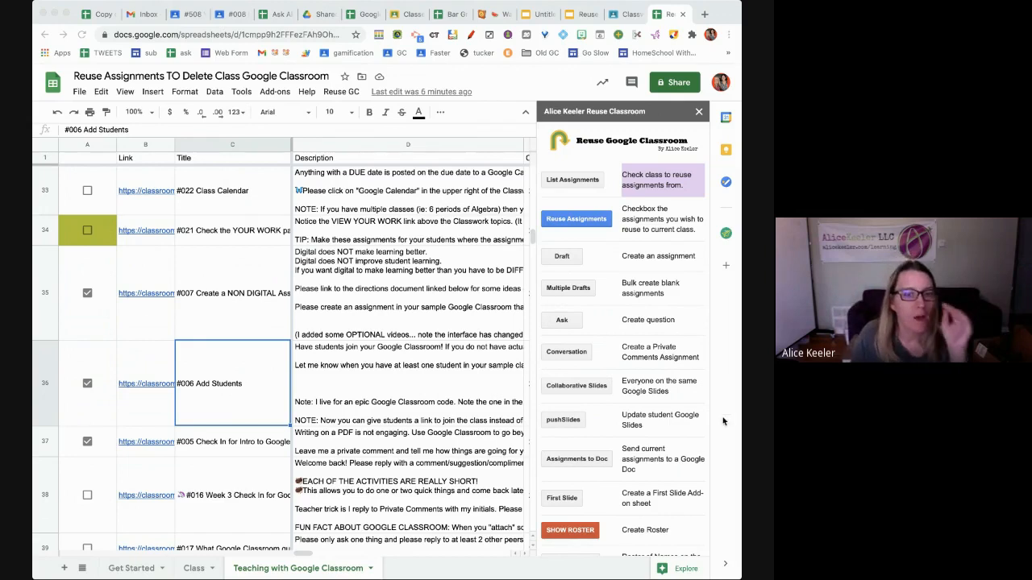
Step: Examine the Link column and the Drive, Form, link and YouTube attachment columns of the listed assignments
{"action": "left_click", "coordinate": [591, 220]}
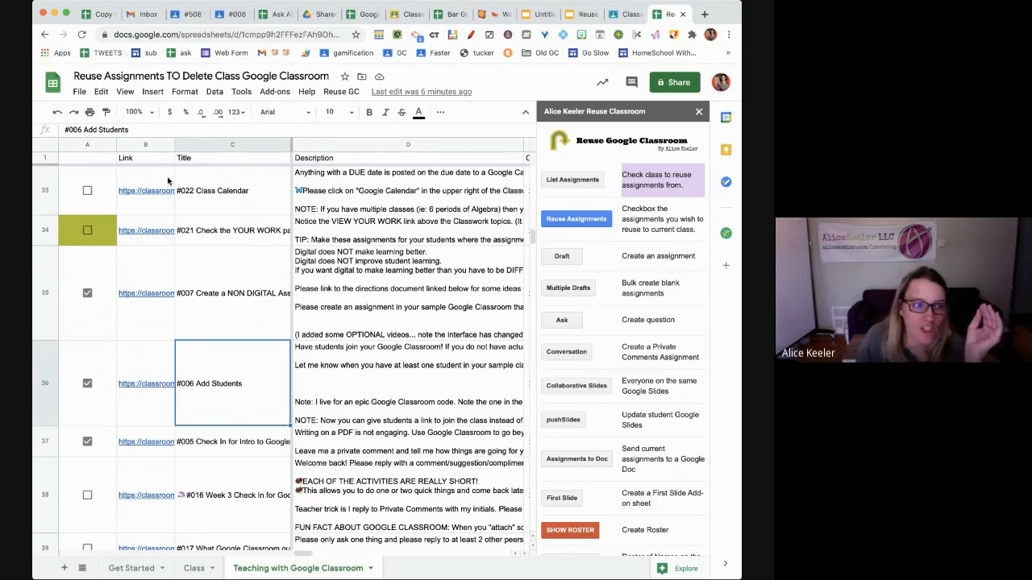
{"action": "left_click", "coordinate": [155, 145]}
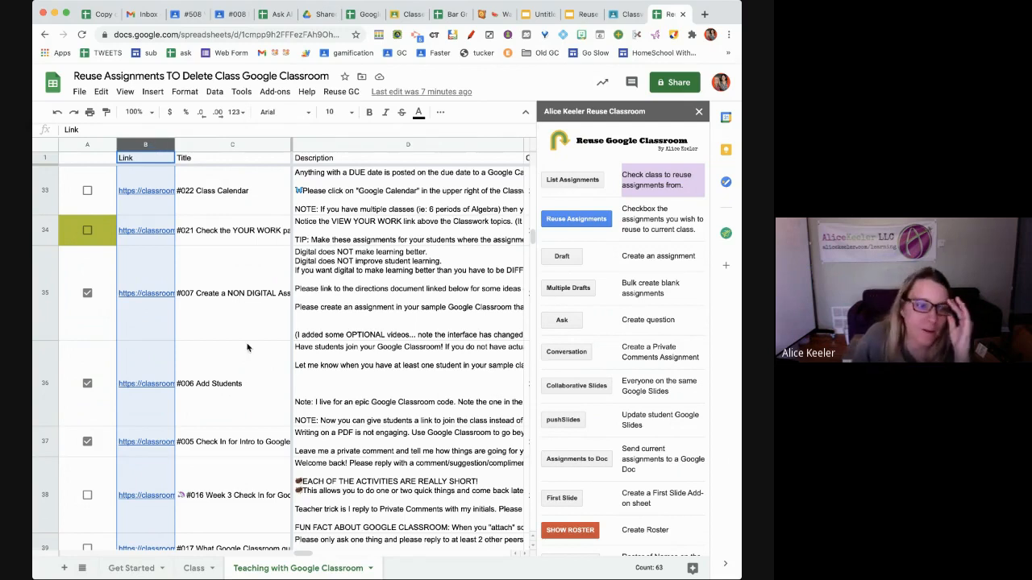
{"action": "scroll", "coordinate": [414, 386], "scroll_direction": "right", "scroll_amount": 10}
{"action": "scroll", "coordinate": [413, 386], "scroll_direction": "right", "scroll_amount": 5}
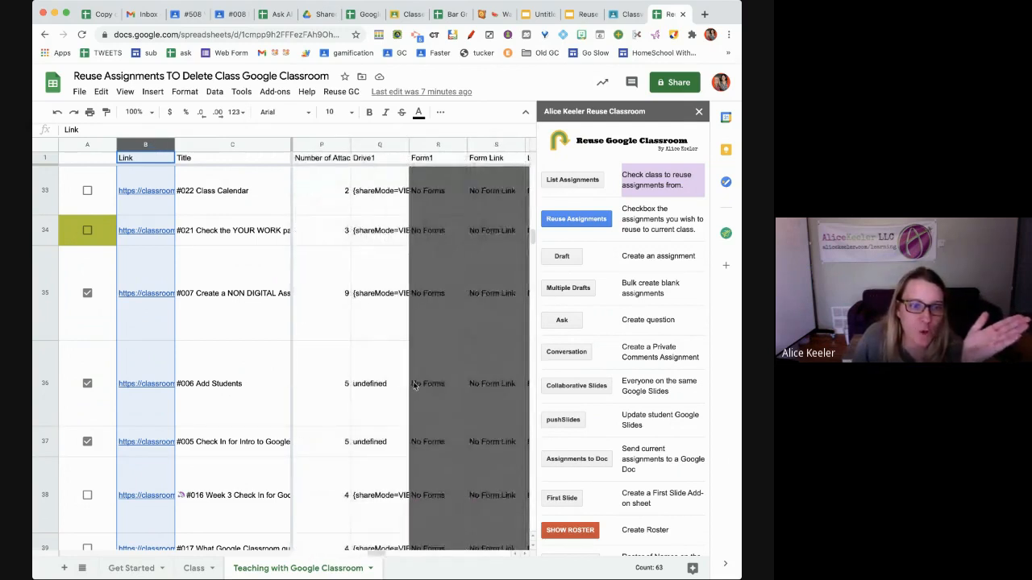
{"action": "scroll", "coordinate": [414, 386], "scroll_direction": "right", "scroll_amount": 3}
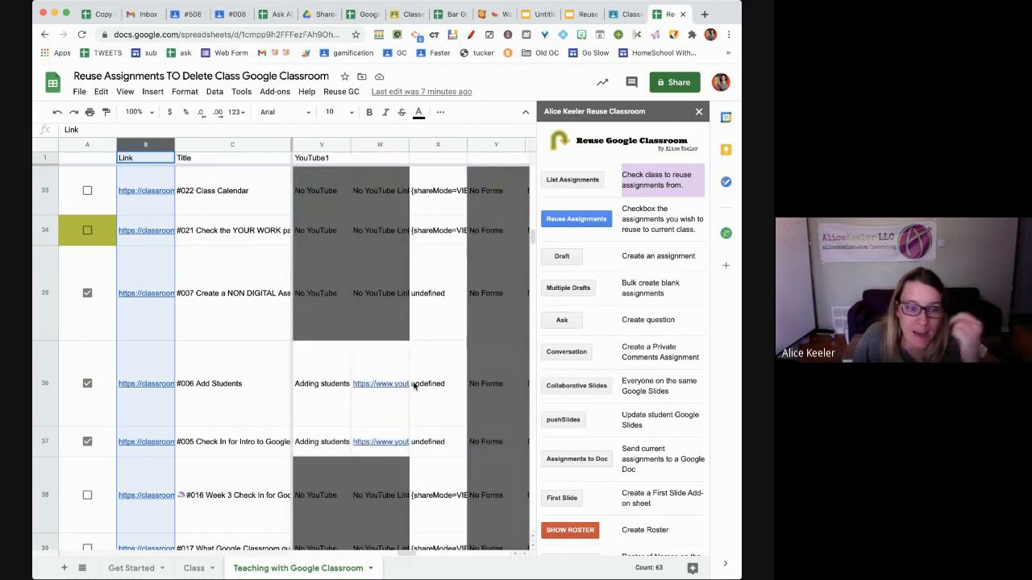
{"action": "scroll", "coordinate": [414, 386], "scroll_direction": "right", "scroll_amount": 3}
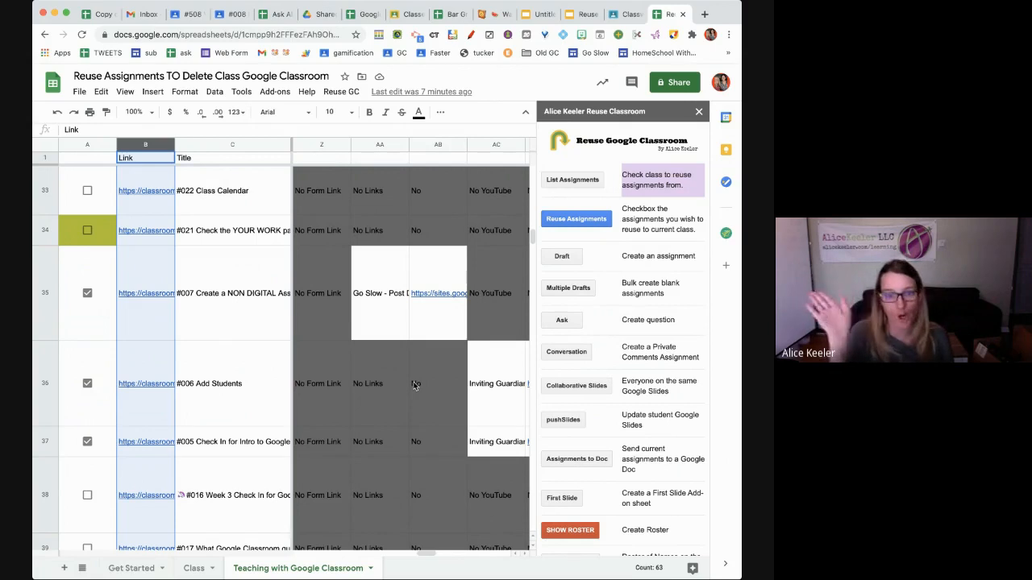
{"action": "scroll", "coordinate": [411, 380], "scroll_direction": "right", "scroll_amount": 3}
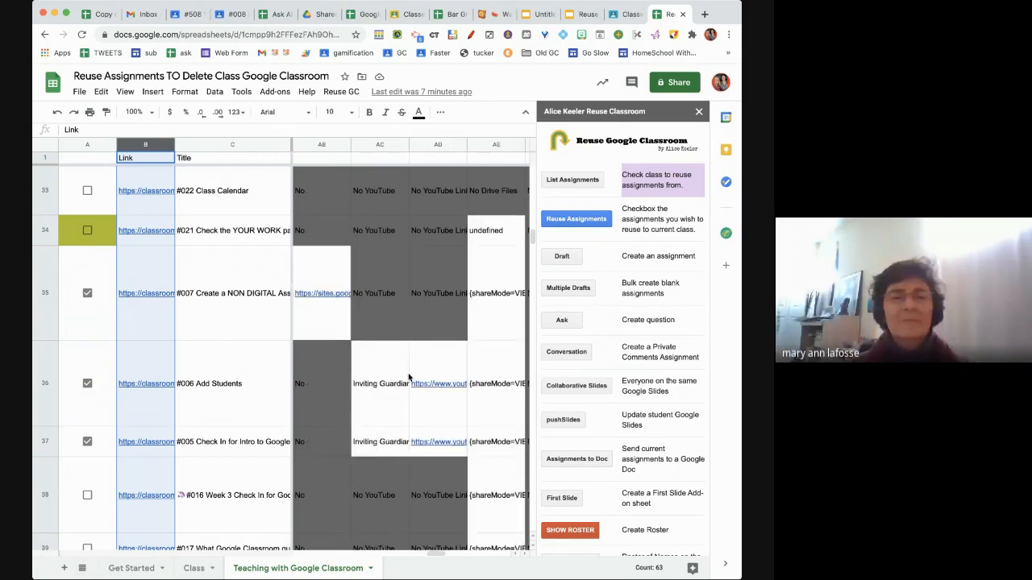
{"action": "scroll", "coordinate": [409, 377], "scroll_direction": "right", "scroll_amount": 2}
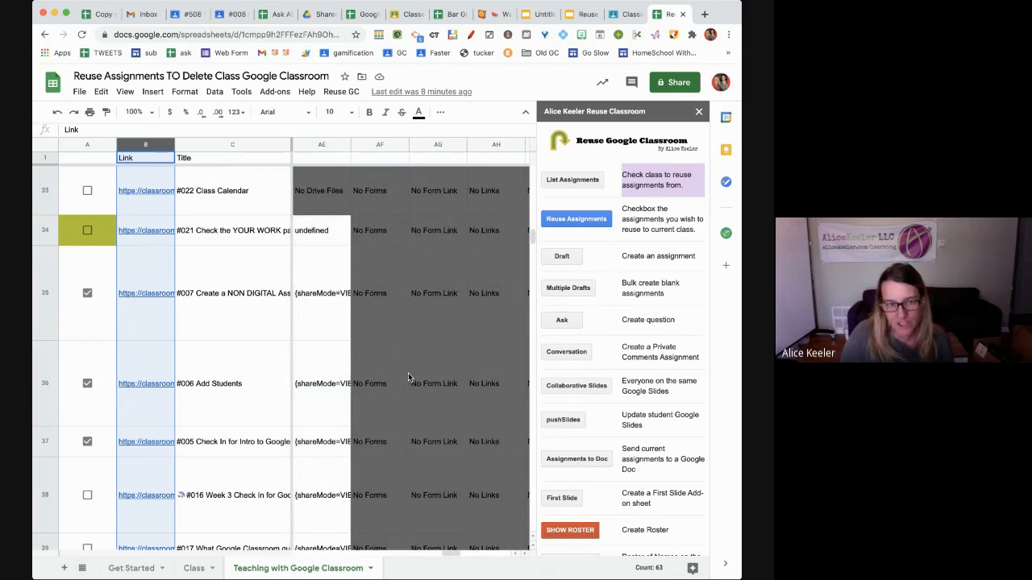
{"action": "scroll", "coordinate": [408, 377], "scroll_direction": "right", "scroll_amount": 6}
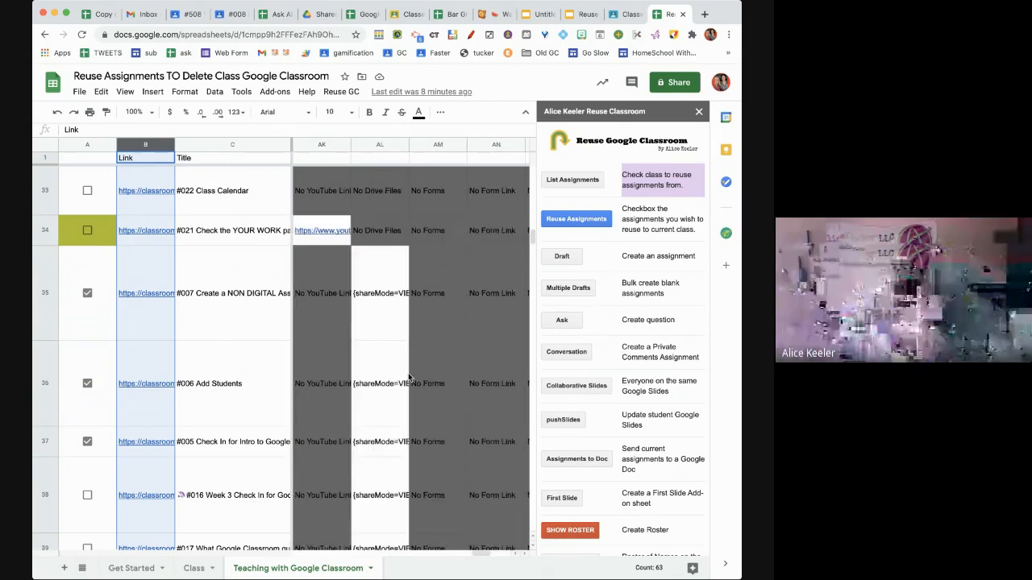
{"action": "scroll", "coordinate": [408, 377], "scroll_direction": "right", "scroll_amount": 2}
{"action": "scroll", "coordinate": [408, 377], "scroll_direction": "right", "scroll_amount": 2}
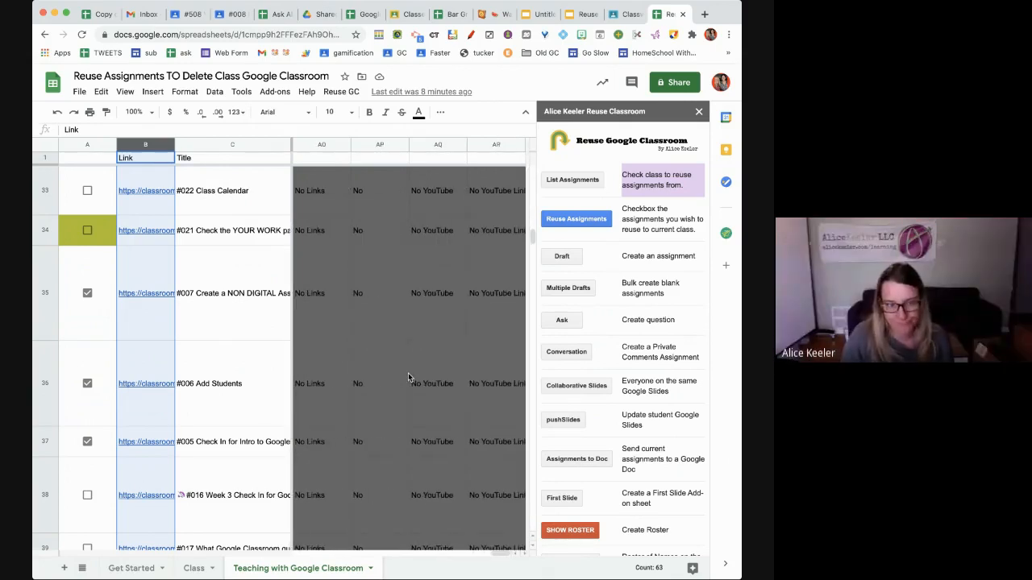
{"action": "scroll", "coordinate": [408, 378], "scroll_direction": "up", "scroll_amount": 2}
{"action": "scroll", "coordinate": [407, 377], "scroll_direction": "left", "scroll_amount": 20}
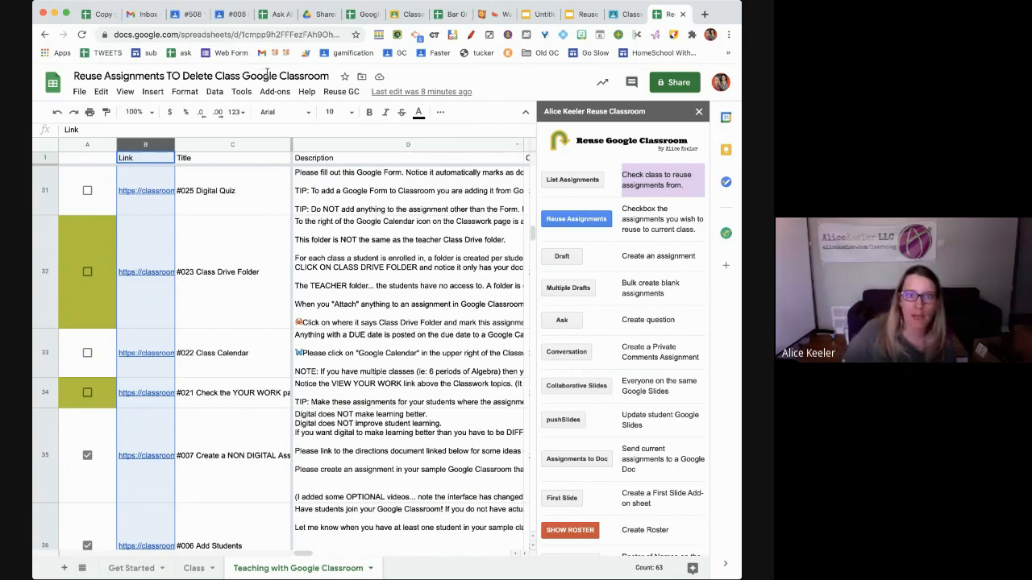
Step: View all the draft posts above the Holidays topic in Delete Class, and look through the reuse spreadsheet's remaining add-on tools
{"action": "left_click", "coordinate": [624, 16]}
{"action": "scroll", "coordinate": [415, 461], "scroll_direction": "down", "scroll_amount": 10}
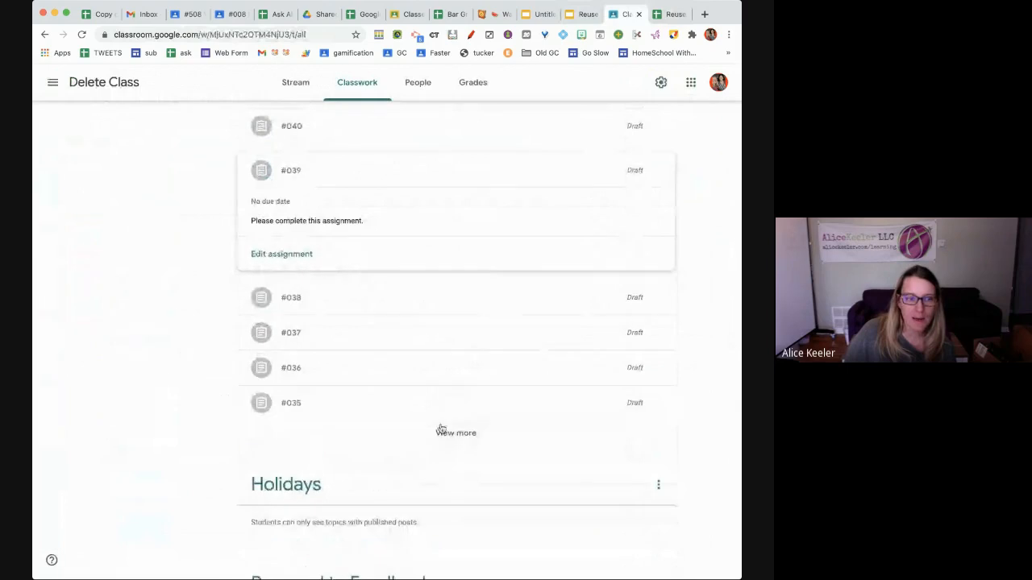
{"action": "left_click", "coordinate": [440, 430]}
{"action": "scroll", "coordinate": [446, 437], "scroll_direction": "down", "scroll_amount": 15}
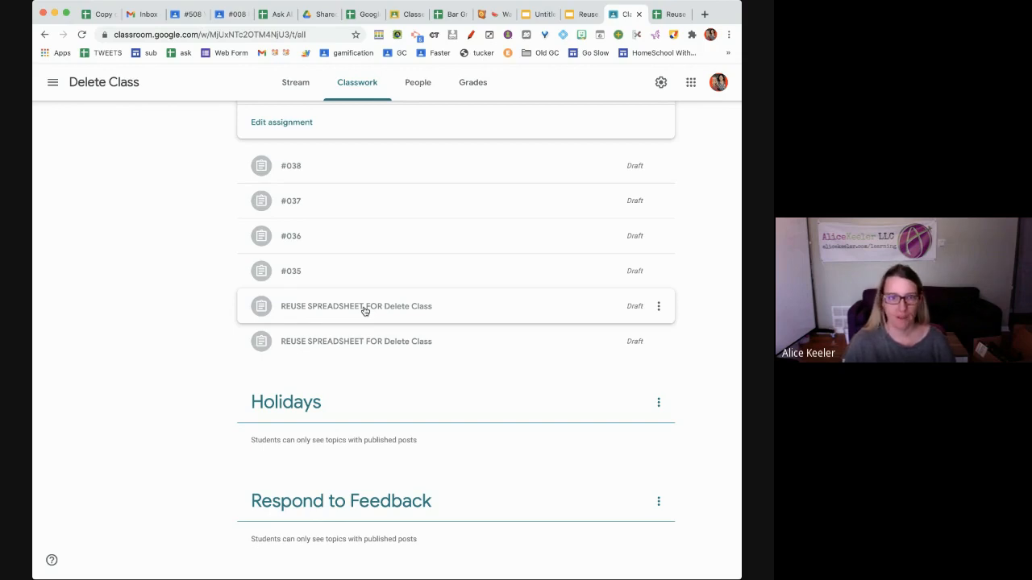
{"action": "left_click", "coordinate": [665, 13]}
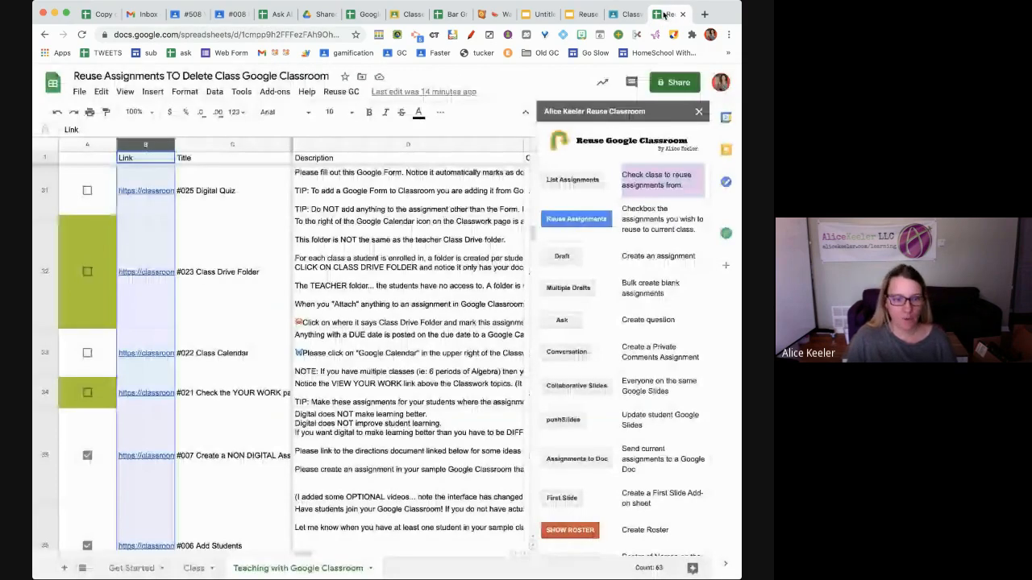
{"action": "scroll", "coordinate": [581, 363], "scroll_direction": "down", "scroll_amount": 5}
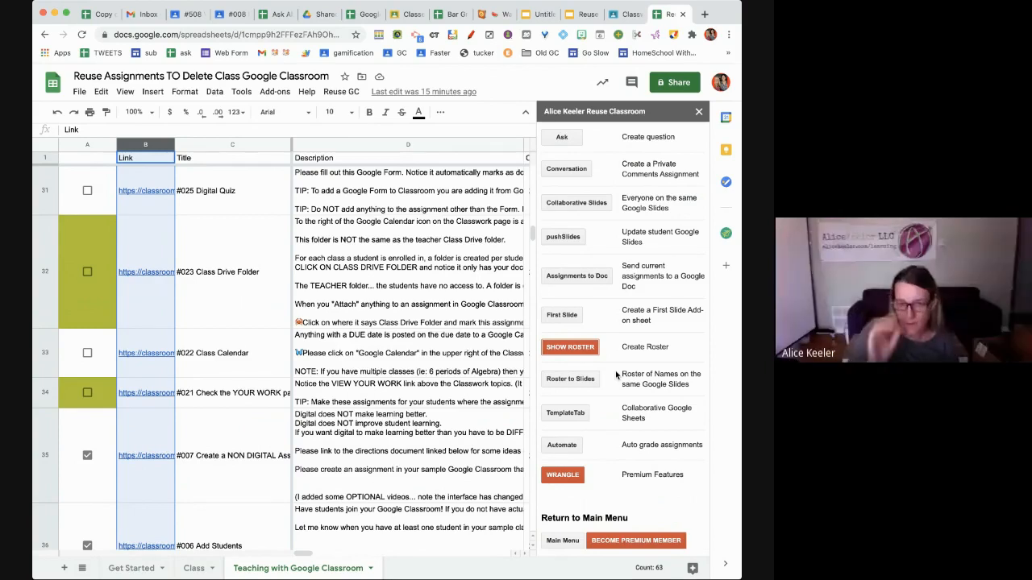
Step: In the Reuse Assignments for the New Semester presentation, add a fifth slide titled alicekeeler.com/gcrubric and alicekeeler.com/gcscoring on two lines
{"action": "left_click", "coordinate": [586, 15]}
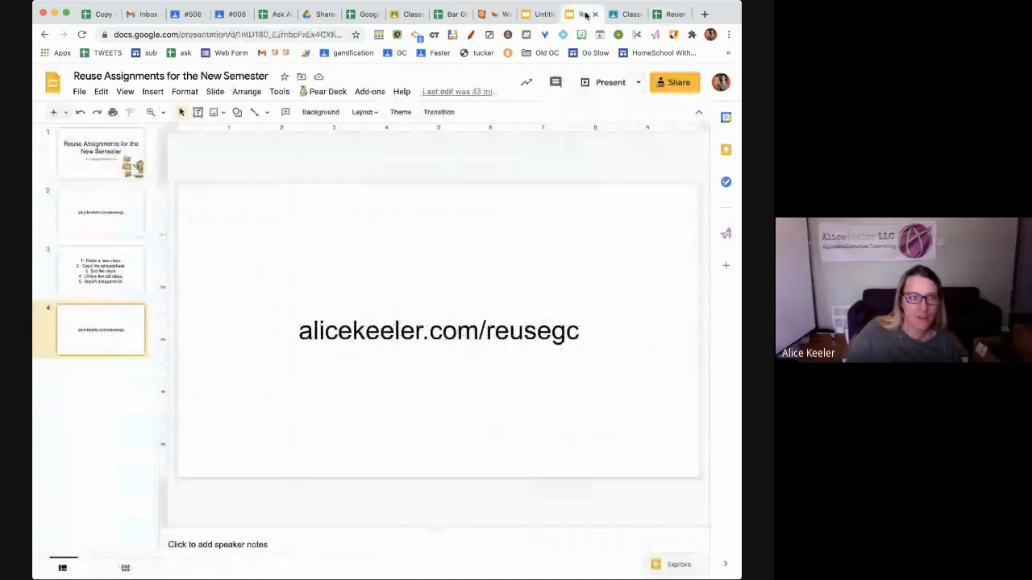
{"action": "key", "text": "ctrl+m"}
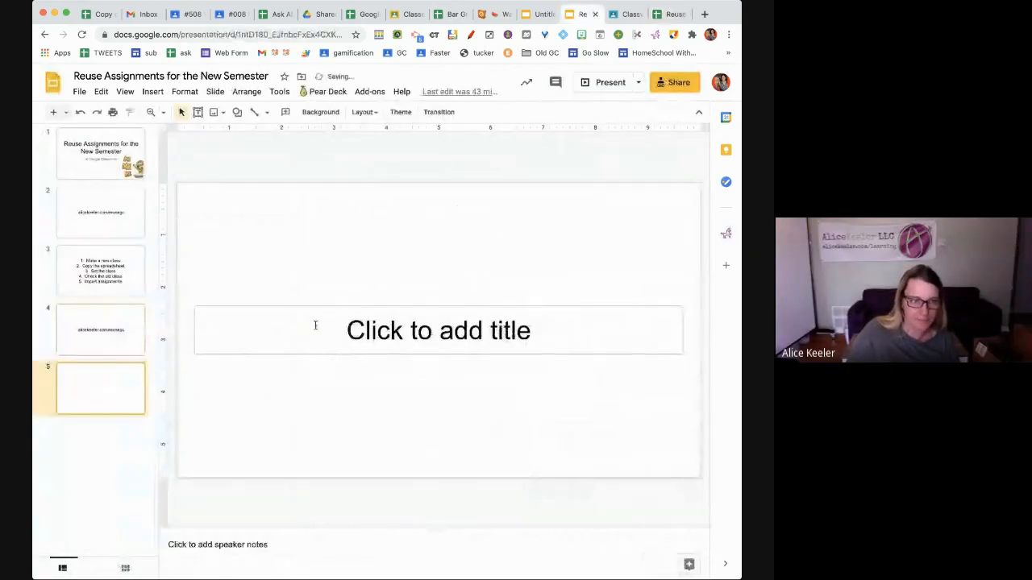
{"action": "left_click", "coordinate": [314, 325]}
{"action": "type", "text": "alicekeeler.com/r"}
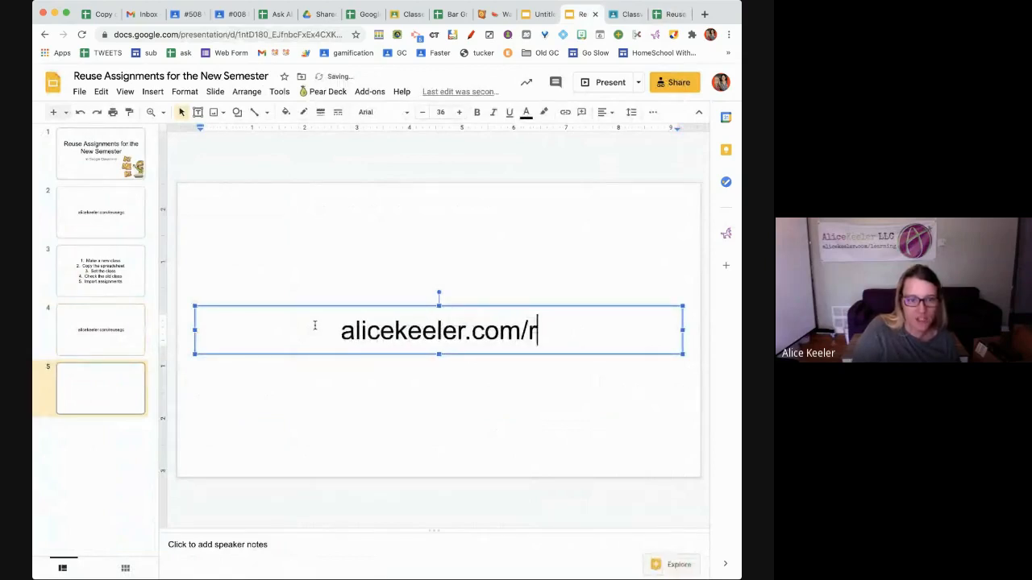
{"action": "key", "text": "BackSpace"}
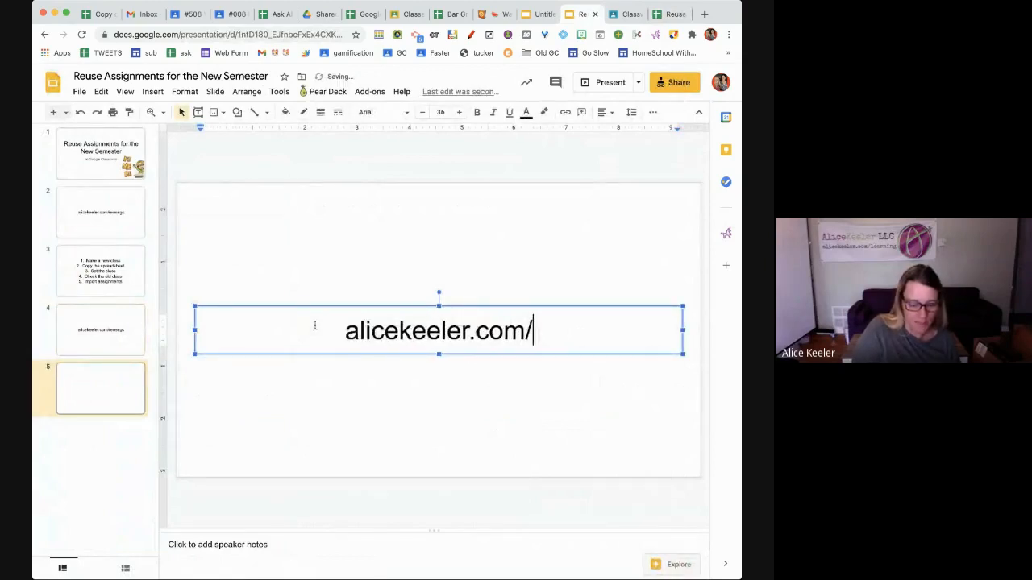
{"action": "type", "text": "gcrubric"}
{"action": "key", "text": "Return"}
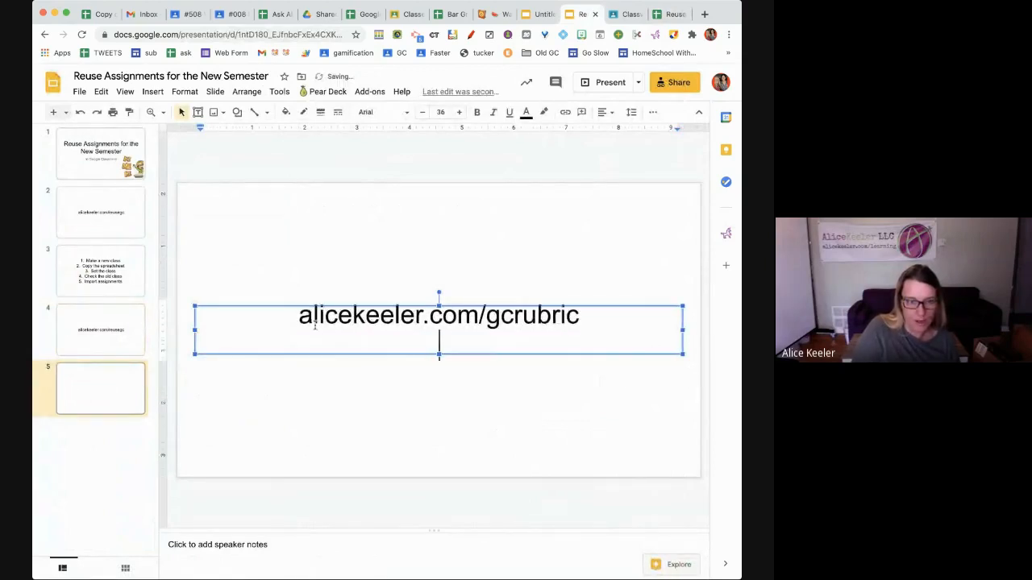
{"action": "type", "text": "alicekeeler.com/"}
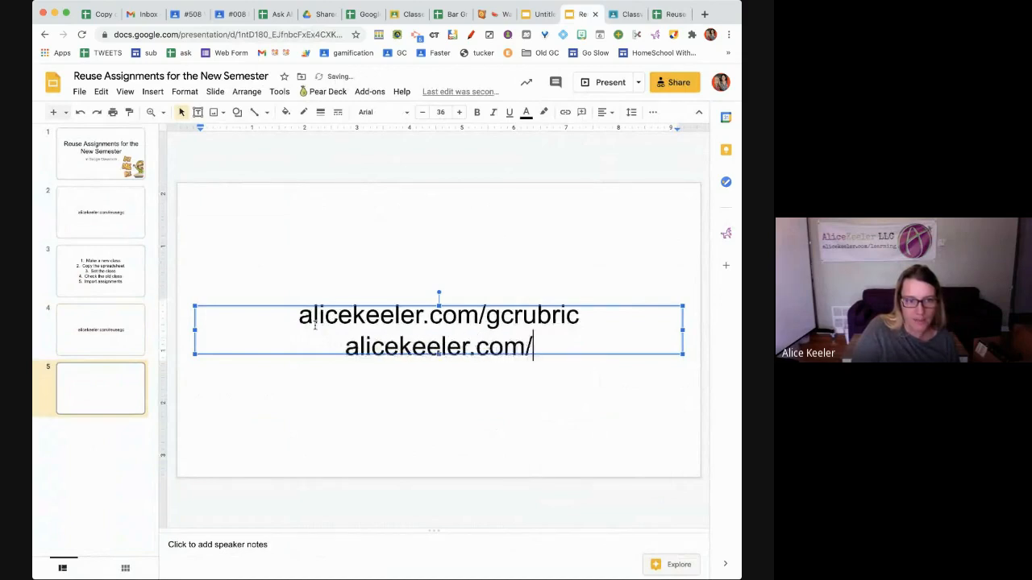
{"action": "type", "text": "gcscoring"}
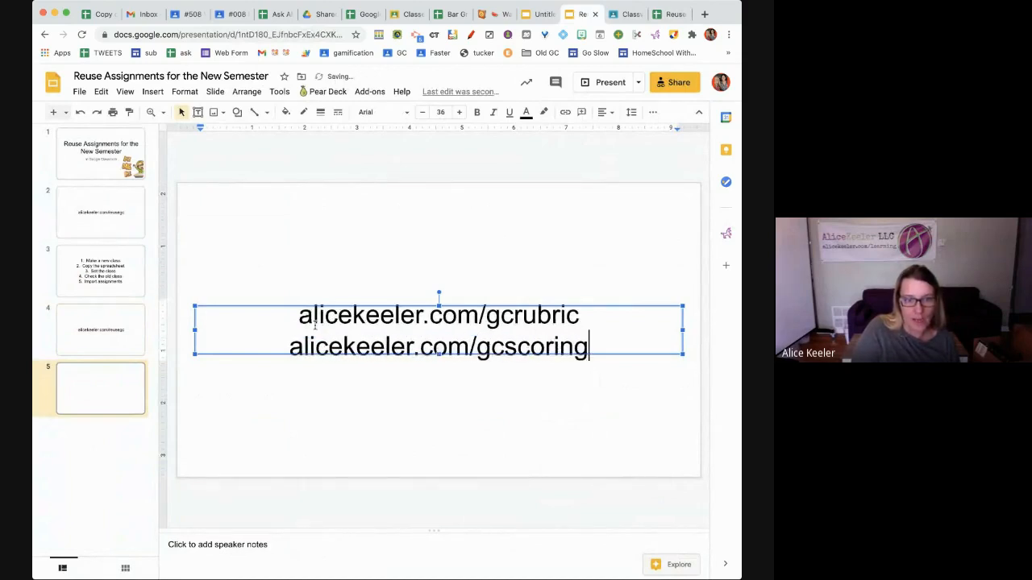
{"action": "left_click", "coordinate": [390, 408]}
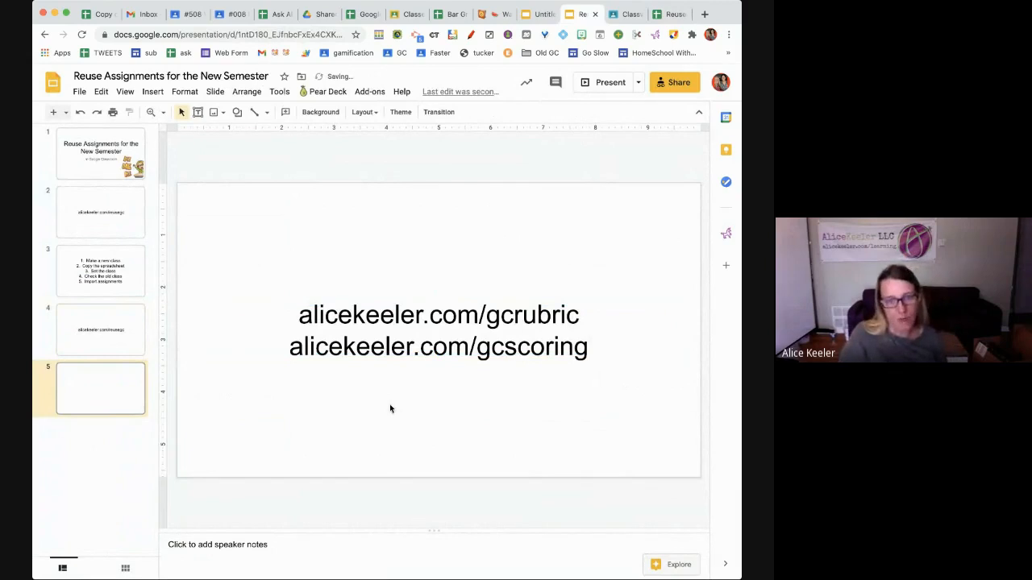